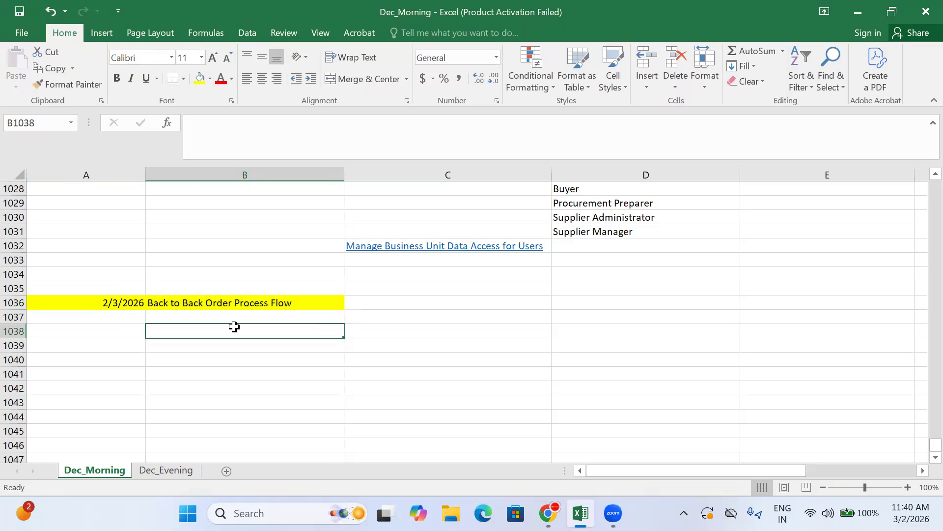
Enter "Create Back to Back Order" in cell B1038, below the Back to Back Order Process Flow heading
{"action": "type", "text": "Creatre"}
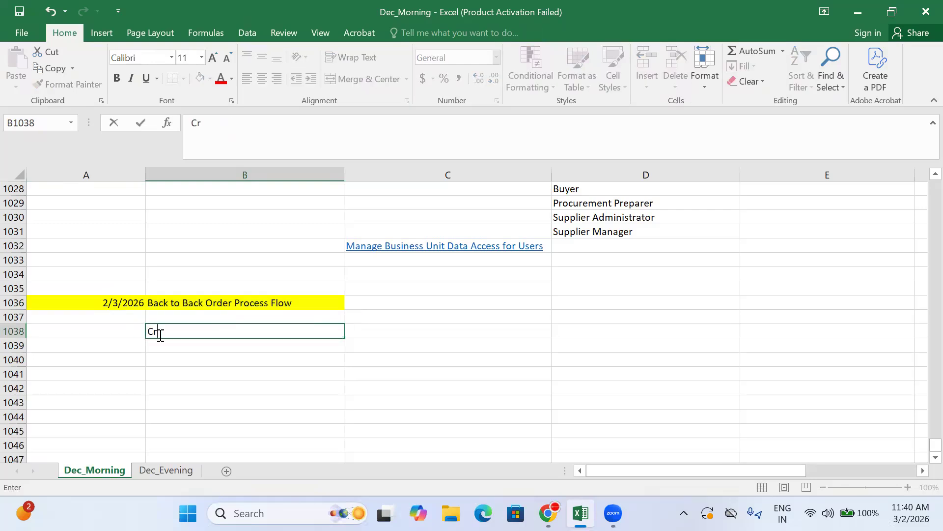
{"action": "key", "text": "BackSpace"}
{"action": "key", "text": "BackSpace"}
{"action": "key", "text": "BackSpace"}
{"action": "type", "text": "e Back to Back Order"}
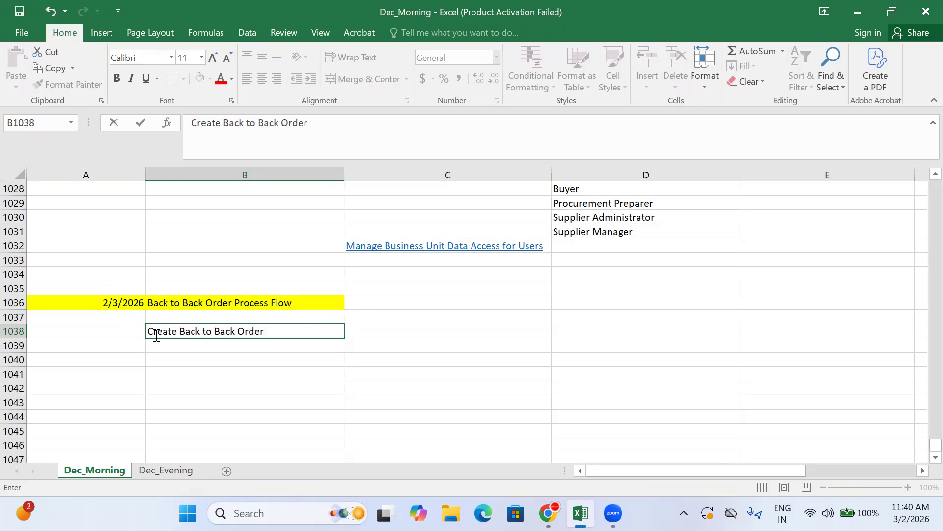
{"action": "left_click", "coordinate": [393, 327]}
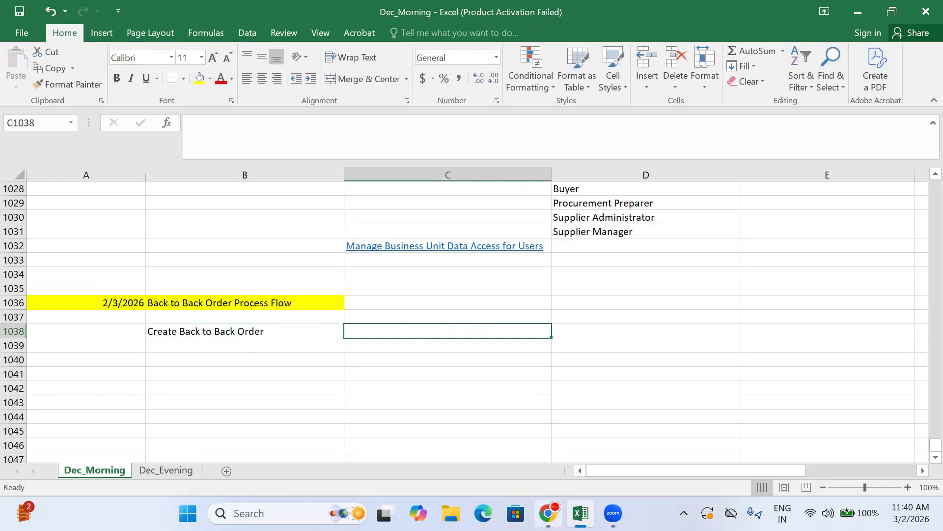
Switch to Oracle Fusion in the browser and start a new sales order in Order Management for Dmart Customer
{"action": "key", "text": "alt+Tab"}
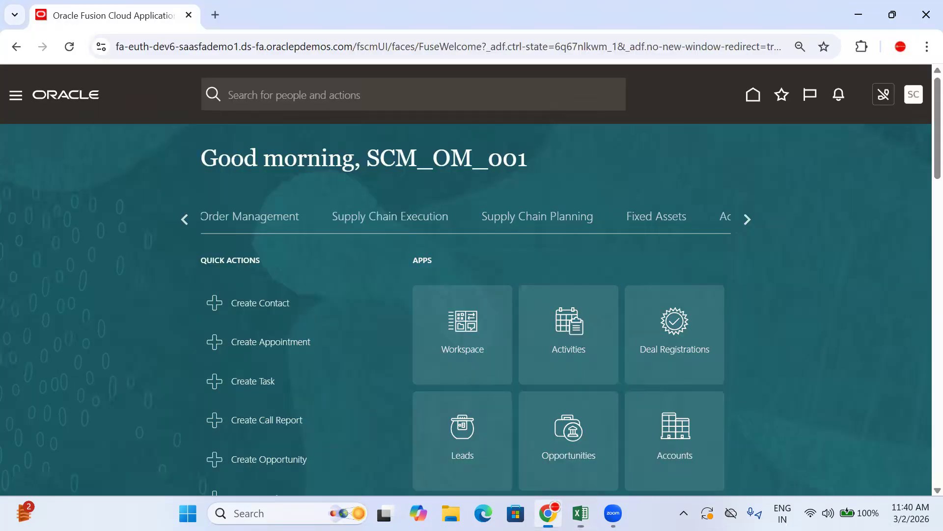
{"action": "left_click", "coordinate": [286, 224]}
{"action": "scroll", "coordinate": [790, 271], "scroll_direction": "down", "scroll_amount": 3}
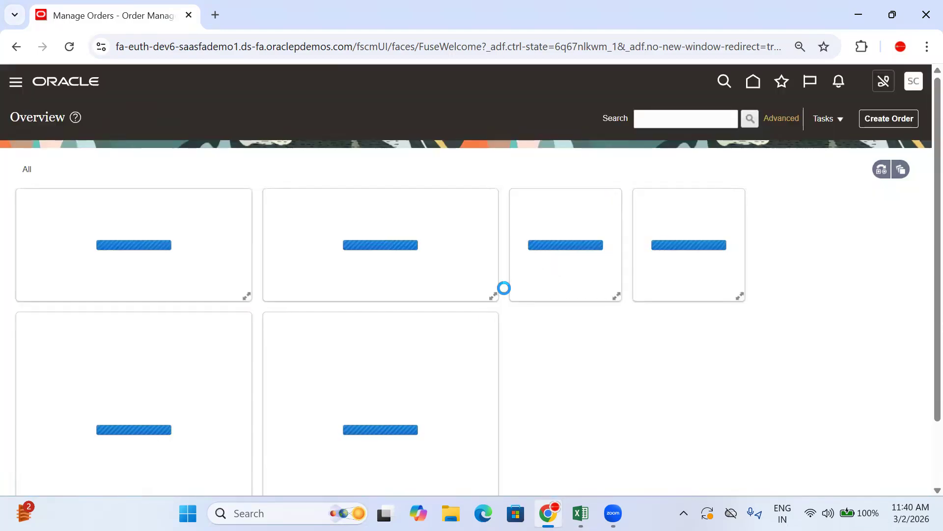
{"action": "left_click", "coordinate": [888, 123]}
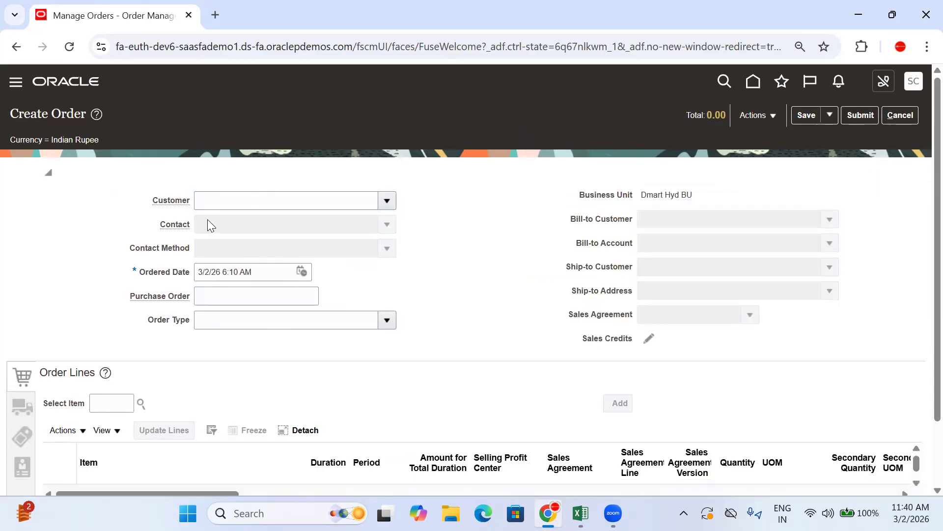
{"action": "left_click", "coordinate": [211, 203]}
{"action": "type", "text": "Dma"}
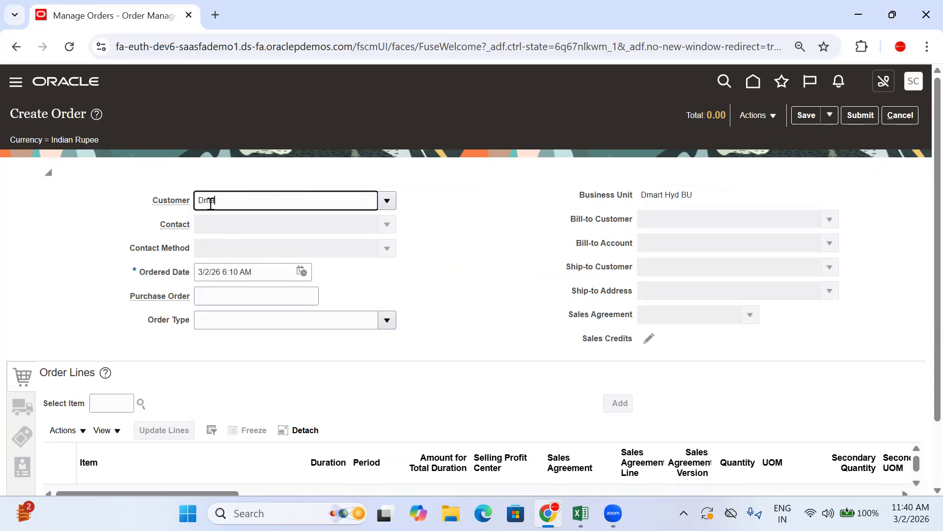
{"action": "left_click", "coordinate": [256, 222]}
View the order's pricing strategy and segment, and close the details
{"action": "left_click", "coordinate": [767, 116]}
{"action": "left_click", "coordinate": [786, 217]}
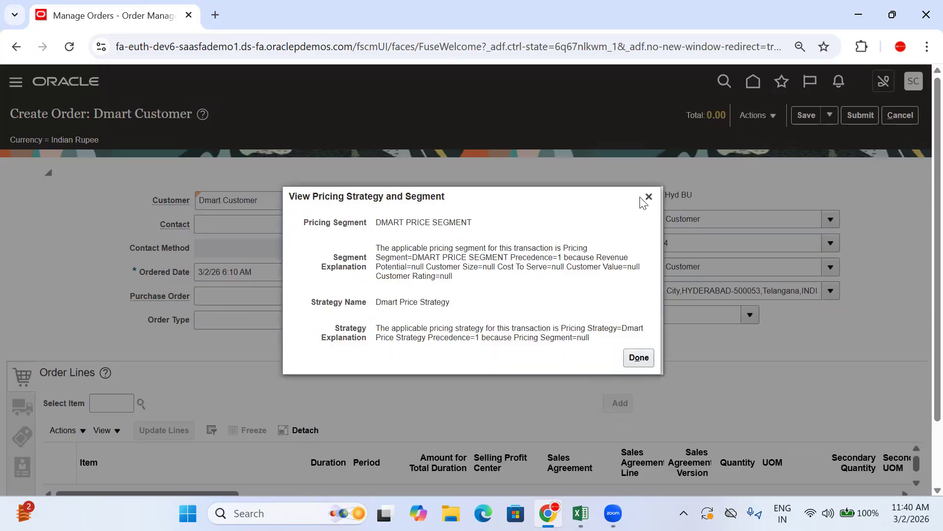
{"action": "left_click", "coordinate": [650, 196]}
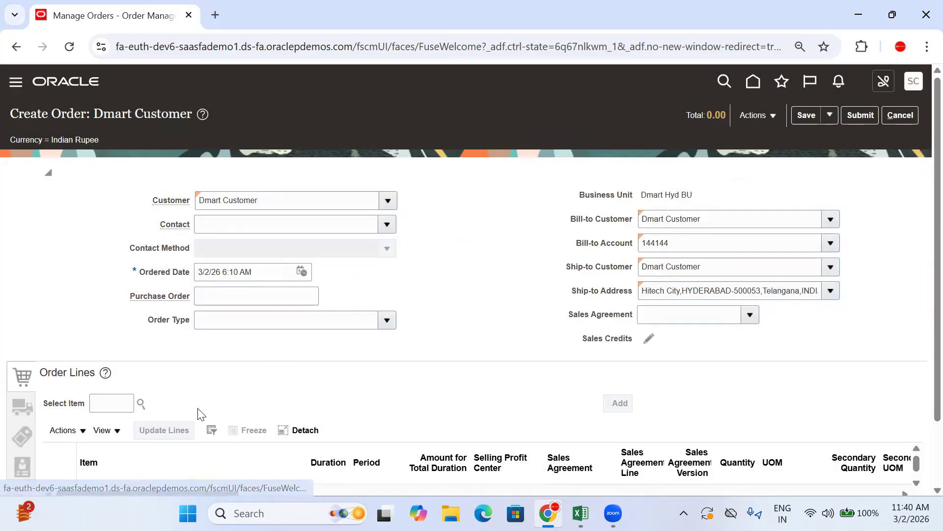
Add the item Dmart Back to Back as an order line with quantity 1 Ea
{"action": "left_click", "coordinate": [119, 396]}
{"action": "type", "text": "Dma"}
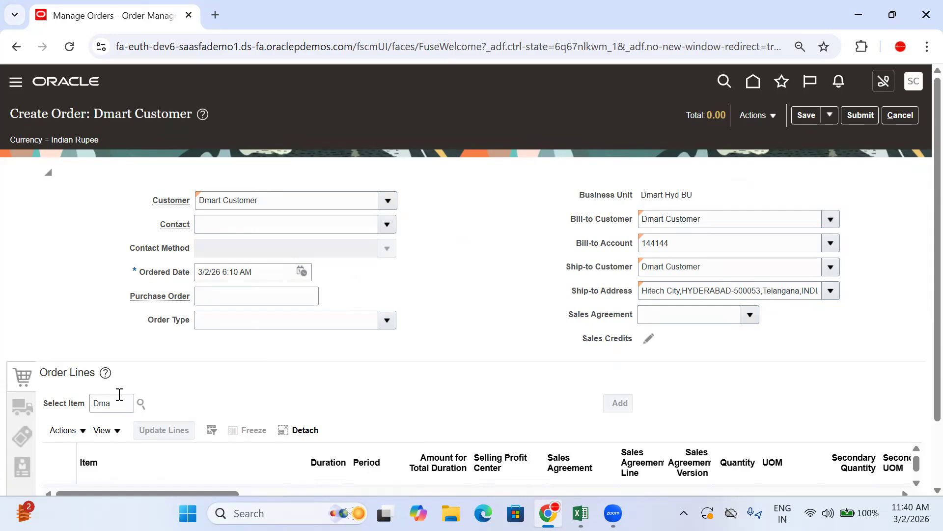
{"action": "scroll", "coordinate": [274, 358], "scroll_direction": "down", "scroll_amount": 2}
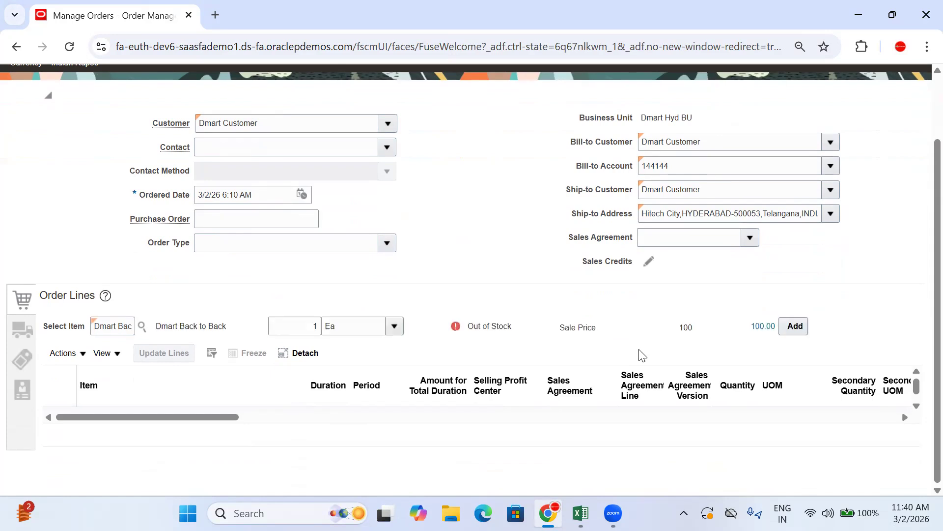
{"action": "left_click", "coordinate": [803, 326]}
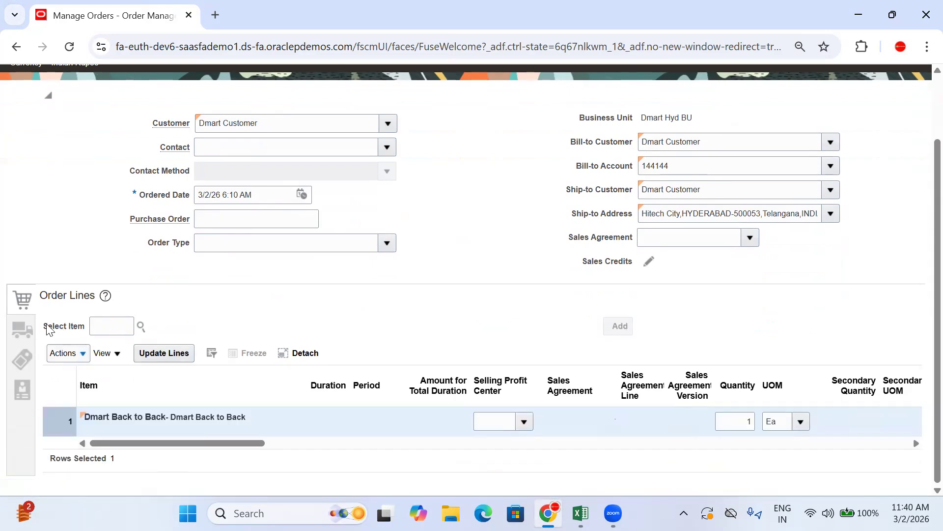
Set the order's payment terms to 30 Net in the billing and payment details and submit the order
{"action": "left_click", "coordinate": [21, 360]}
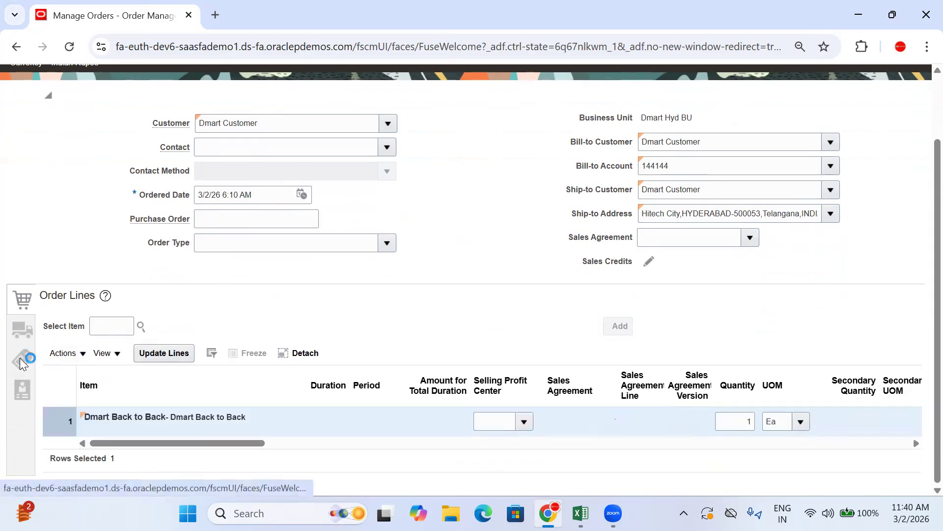
{"action": "left_click", "coordinate": [371, 398]}
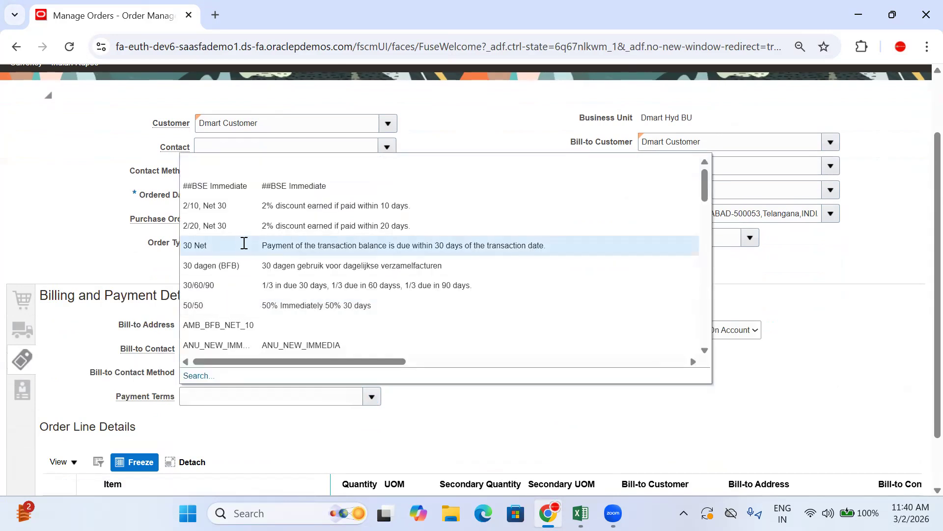
{"action": "left_click", "coordinate": [244, 245]}
{"action": "scroll", "coordinate": [920, 167], "scroll_direction": "up", "scroll_amount": 3}
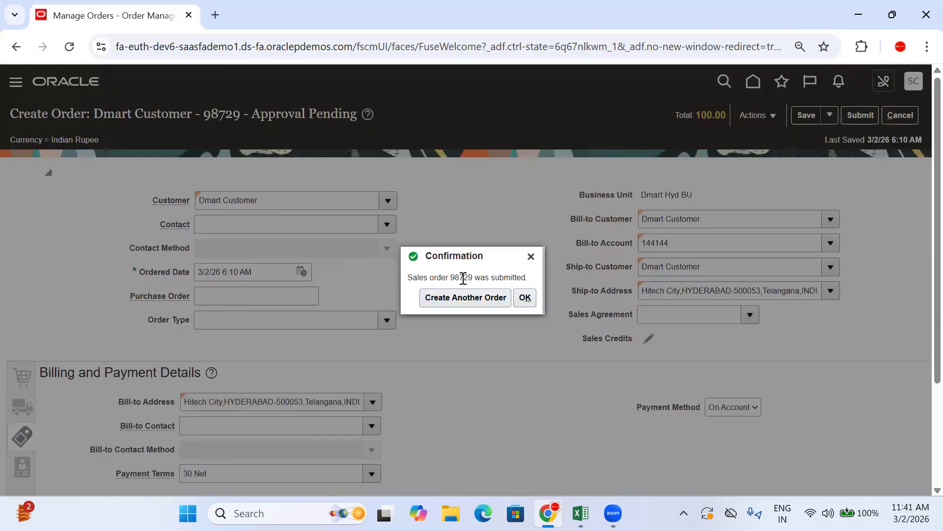
Copy the submitted sales order number into cell D1038 of the Dec_Morning sheet in Excel and enlarge its font
{"action": "double_click", "coordinate": [463, 278]}
{"action": "key", "text": "ctrl+c"}
{"action": "left_click", "coordinate": [525, 298]}
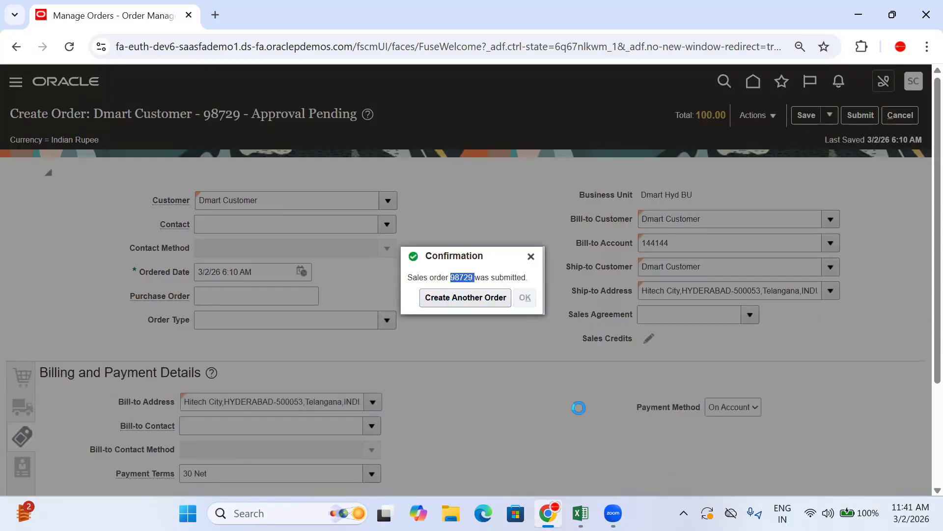
{"action": "left_click", "coordinate": [580, 513]}
{"action": "left_click", "coordinate": [588, 334]}
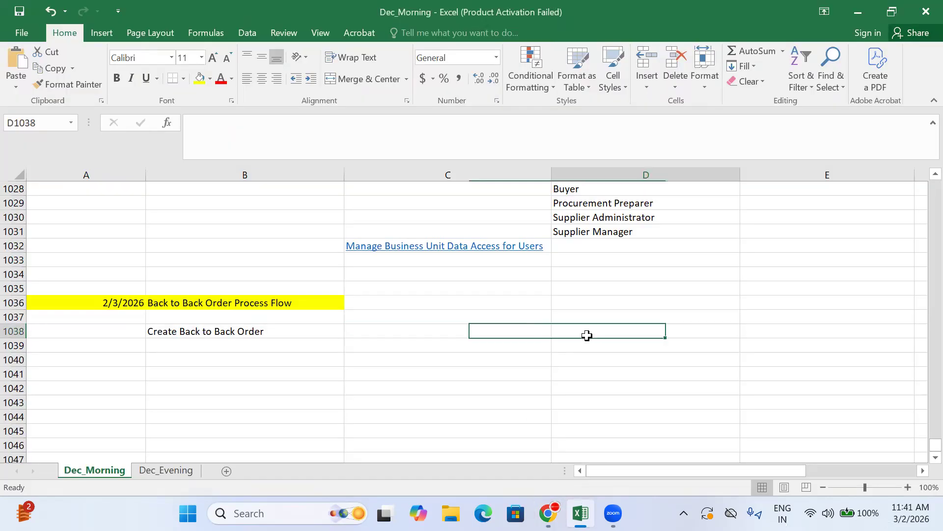
{"action": "key", "text": "ctrl+v"}
{"action": "left_click", "coordinate": [215, 58]}
Label the sales order number by entering "Create Order" in cell C1038
{"action": "left_click", "coordinate": [373, 337]}
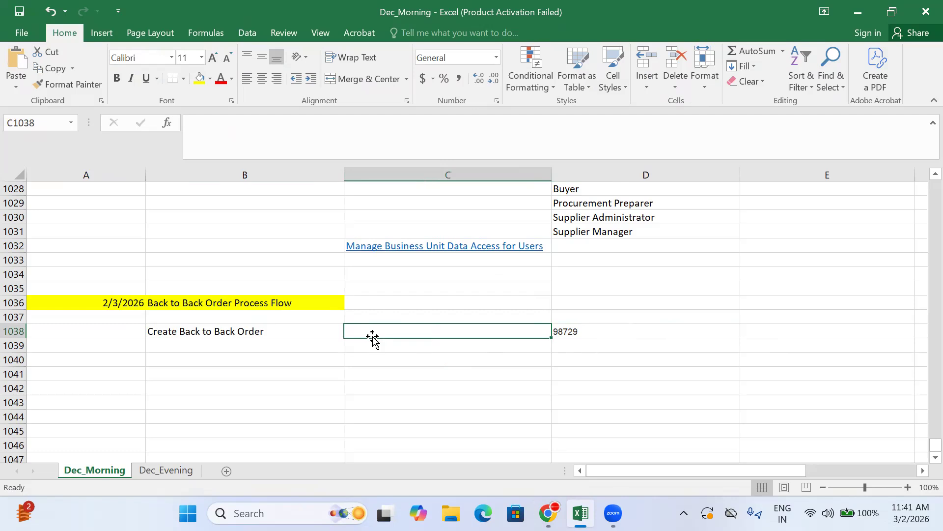
{"action": "type", "text": "Create Or"}
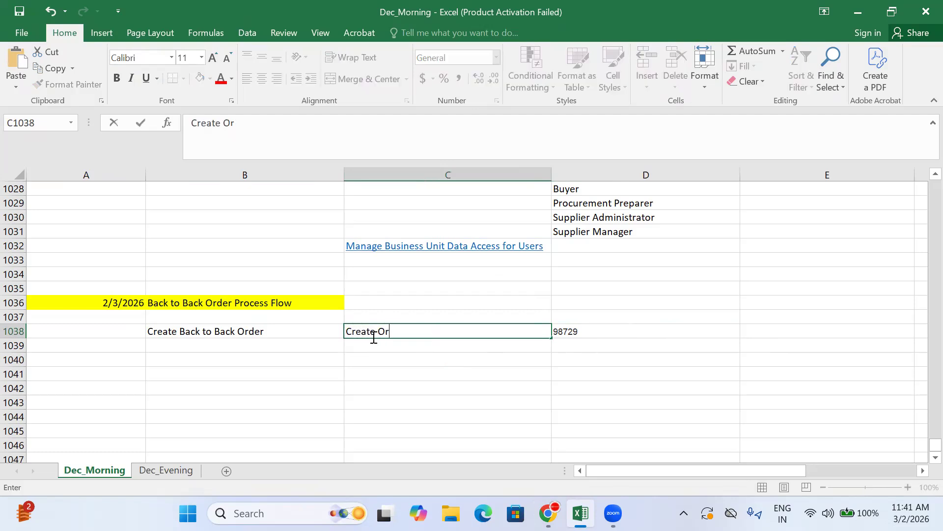
{"action": "type", "text": "der"}
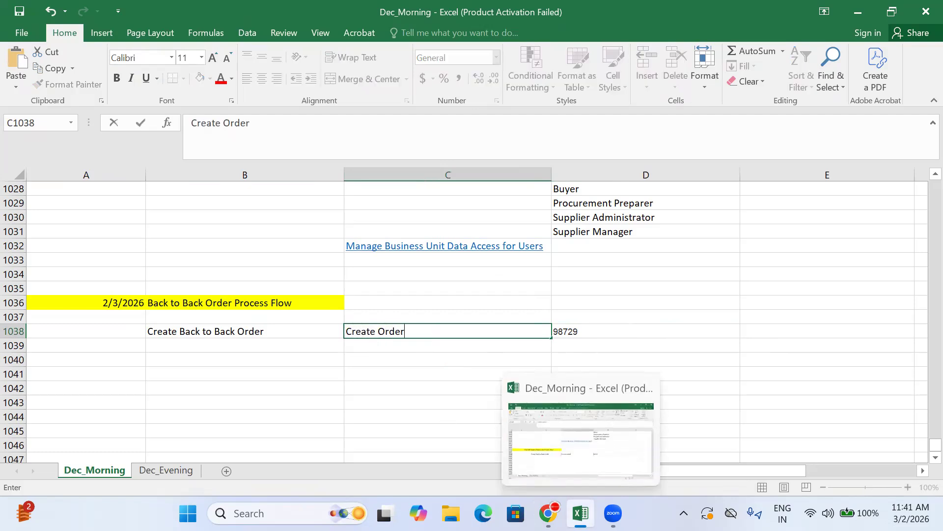
Return to the submitted order in Oracle, check the line status and the available order actions, and refresh the order
{"action": "left_click", "coordinate": [549, 513]}
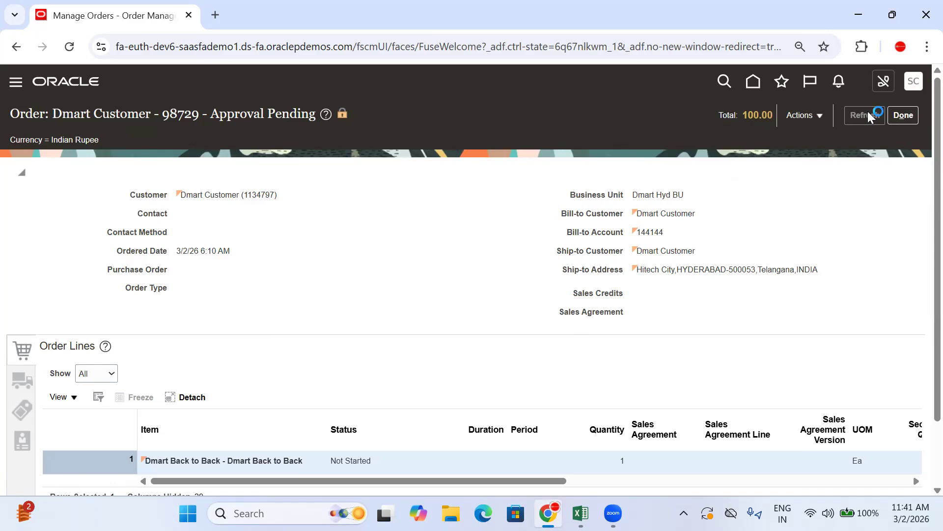
{"action": "scroll", "coordinate": [388, 390], "scroll_direction": "down", "scroll_amount": 2}
{"action": "left_click_drag", "start_coordinate": [380, 384], "coordinate": [329, 385]}
{"action": "scroll", "coordinate": [634, 231], "scroll_direction": "up", "scroll_amount": 2}
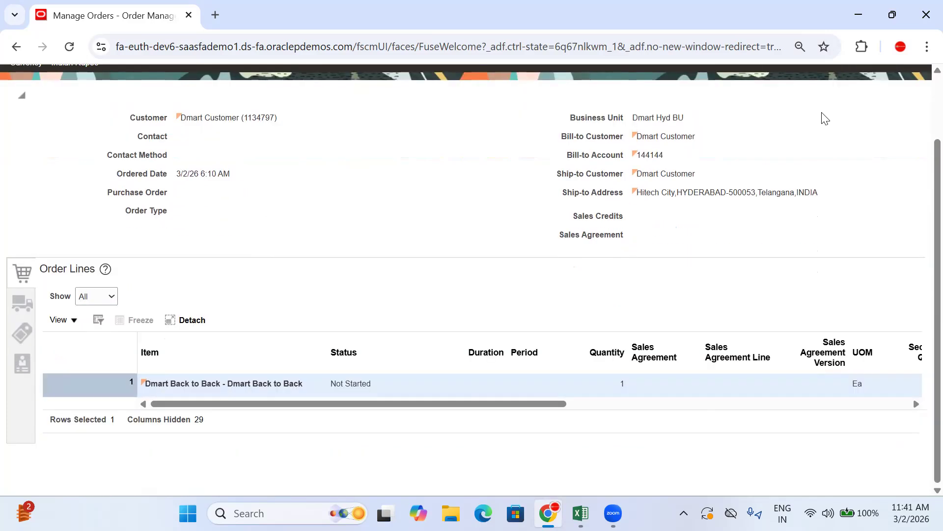
{"action": "scroll", "coordinate": [787, 142], "scroll_direction": "up", "scroll_amount": 2}
{"action": "left_click", "coordinate": [793, 115]}
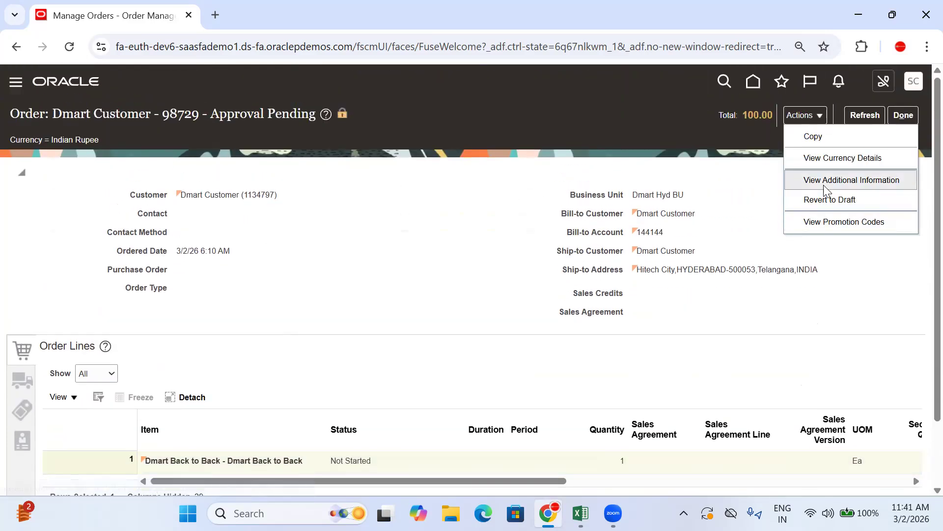
{"action": "left_click", "coordinate": [491, 228]}
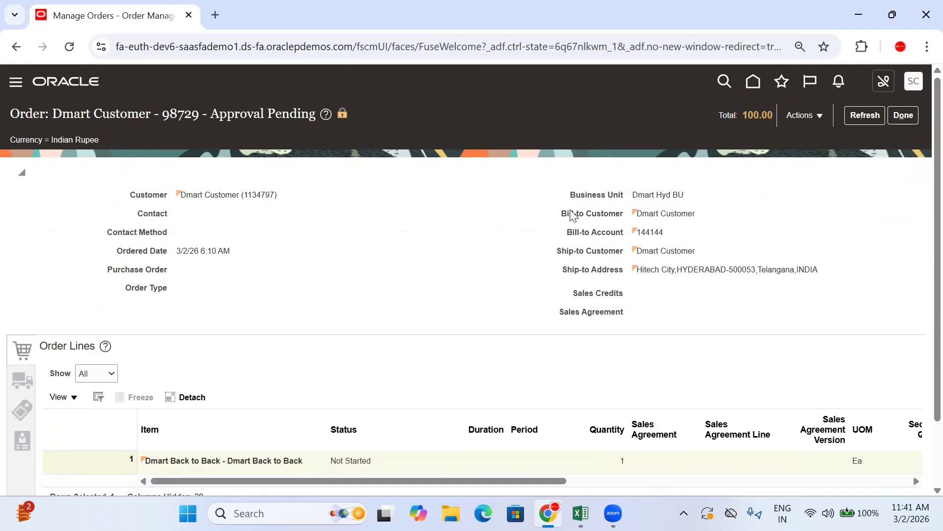
{"action": "left_click", "coordinate": [865, 121]}
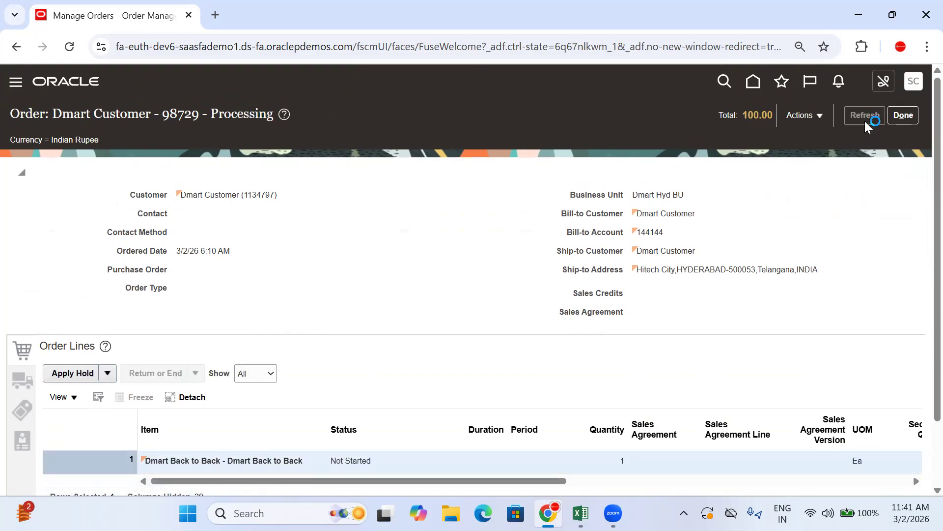
Switch the order to Fulfillment View, examine fulfillment line 1-1 and its supply details, and refresh the page
{"action": "left_click", "coordinate": [804, 116]}
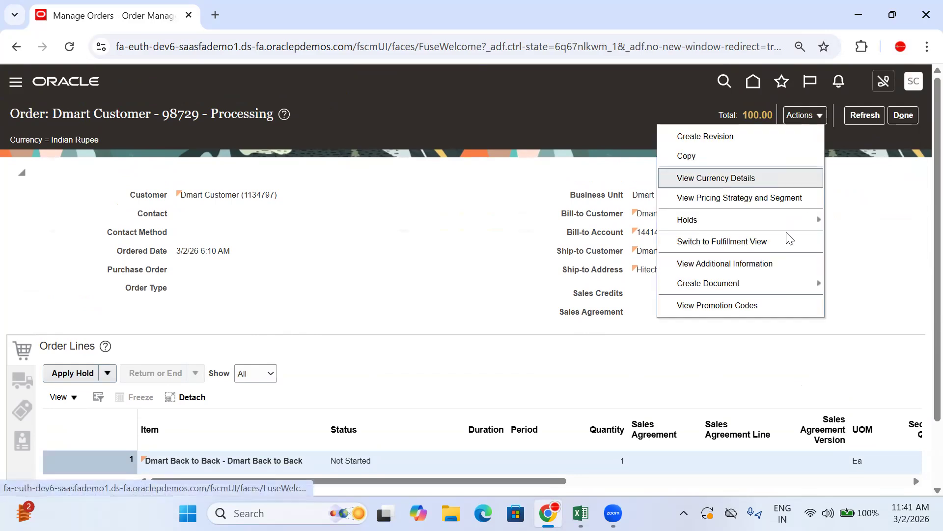
{"action": "left_click", "coordinate": [745, 248]}
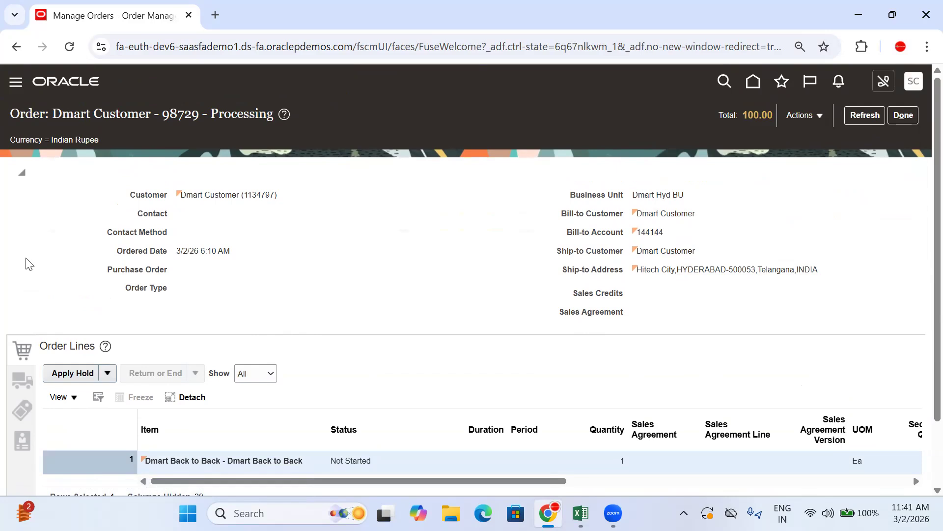
{"action": "scroll", "coordinate": [195, 256], "scroll_direction": "down", "scroll_amount": 5}
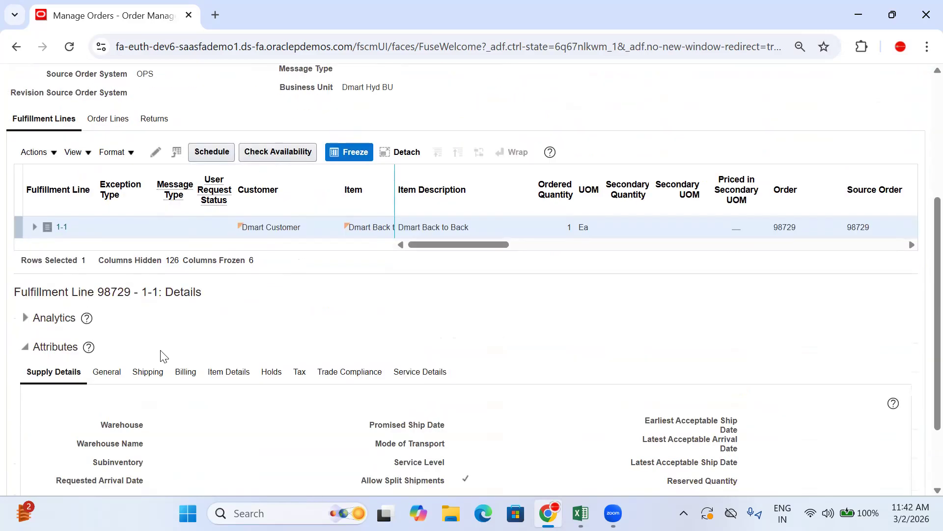
{"action": "scroll", "coordinate": [238, 320], "scroll_direction": "down", "scroll_amount": 2}
{"action": "scroll", "coordinate": [118, 241], "scroll_direction": "up", "scroll_amount": 6}
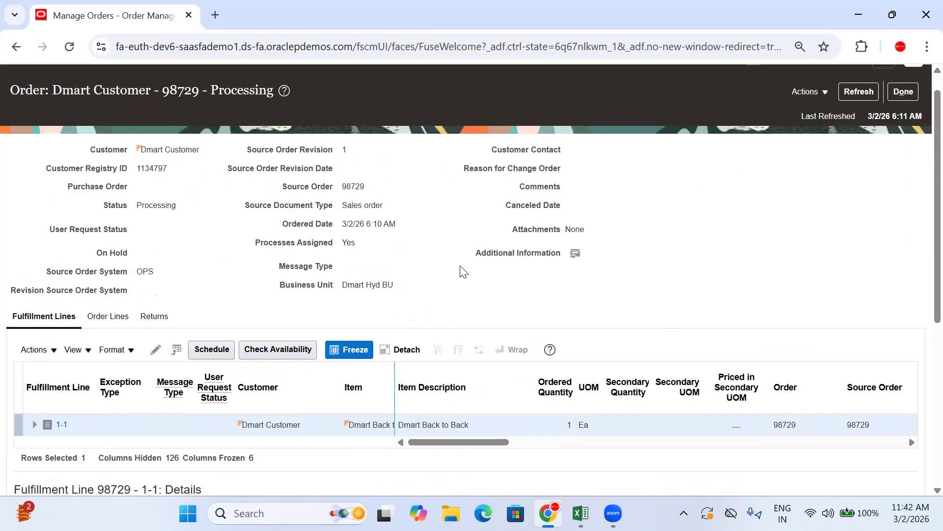
{"action": "left_click", "coordinate": [867, 90]}
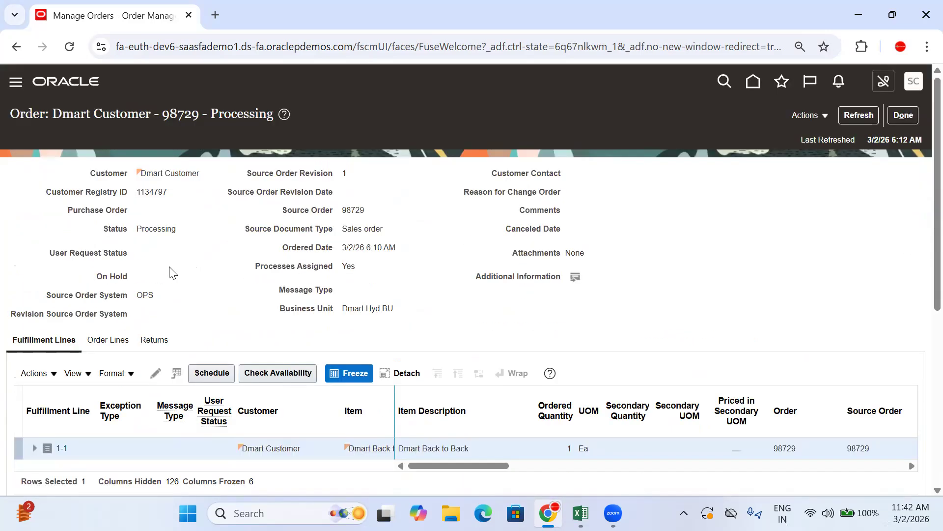
Open the orchestration process of fulfillment line 1-1 and refresh it to update the task statuses
{"action": "scroll", "coordinate": [143, 284], "scroll_direction": "down", "scroll_amount": 4}
{"action": "left_click_drag", "start_coordinate": [497, 173], "coordinate": [604, 173]}
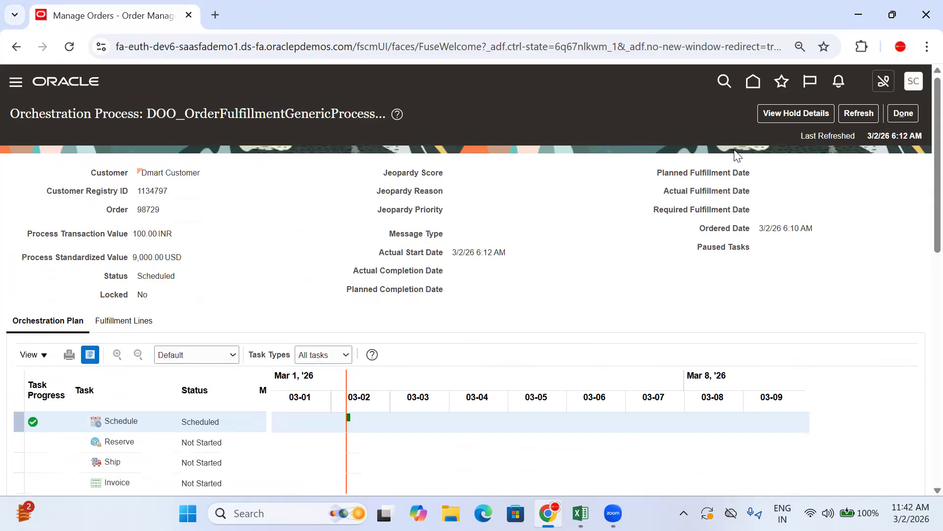
{"action": "left_click", "coordinate": [848, 110]}
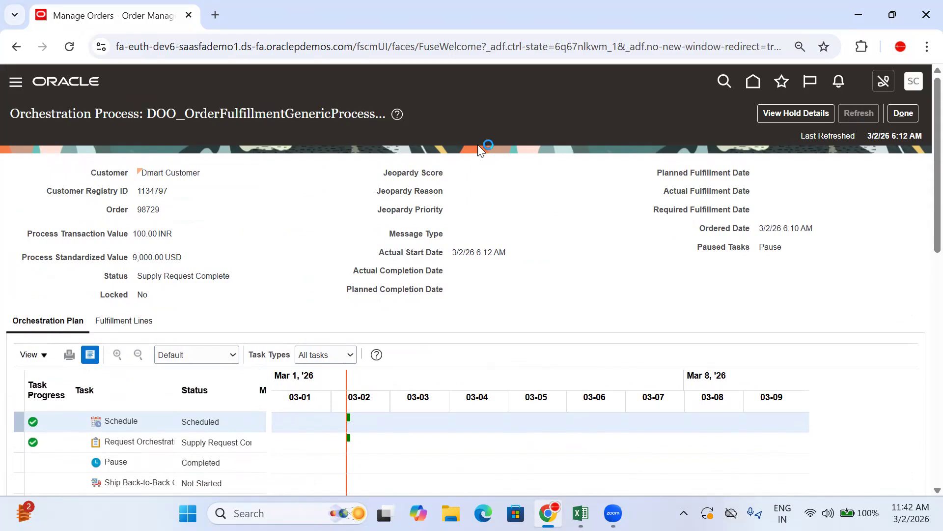
{"action": "left_click", "coordinate": [867, 119]}
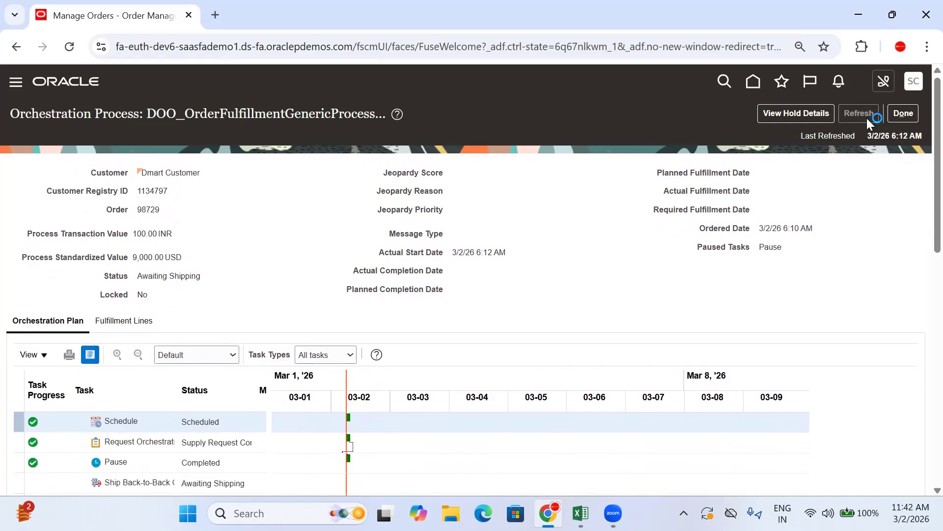
Examine the orchestration plan tasks and the Schedule task details, and open the process's fulfillment lines
{"action": "scroll", "coordinate": [200, 274], "scroll_direction": "down", "scroll_amount": 3}
{"action": "scroll", "coordinate": [172, 344], "scroll_direction": "up", "scroll_amount": 3}
{"action": "scroll", "coordinate": [167, 235], "scroll_direction": "down", "scroll_amount": 6}
{"action": "scroll", "coordinate": [137, 183], "scroll_direction": "down", "scroll_amount": 5}
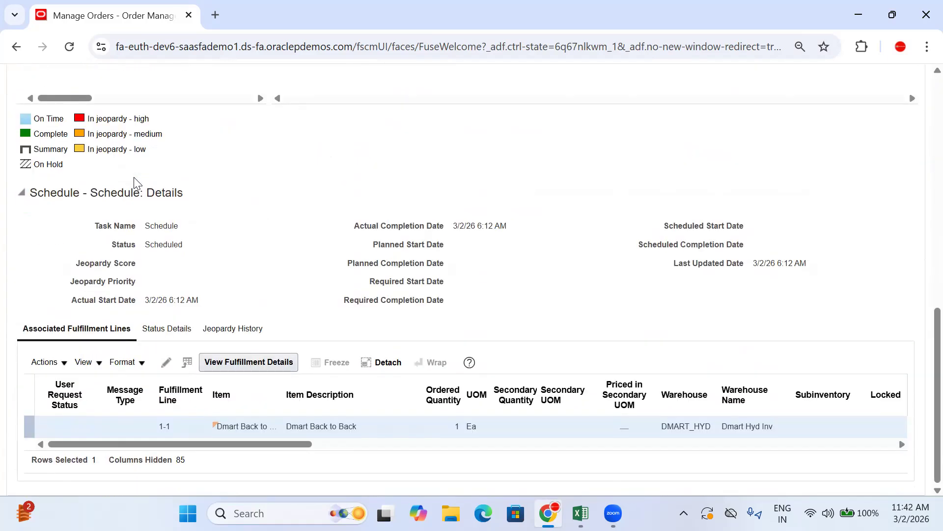
{"action": "scroll", "coordinate": [138, 182], "scroll_direction": "up", "scroll_amount": 6}
{"action": "scroll", "coordinate": [122, 141], "scroll_direction": "up", "scroll_amount": 3}
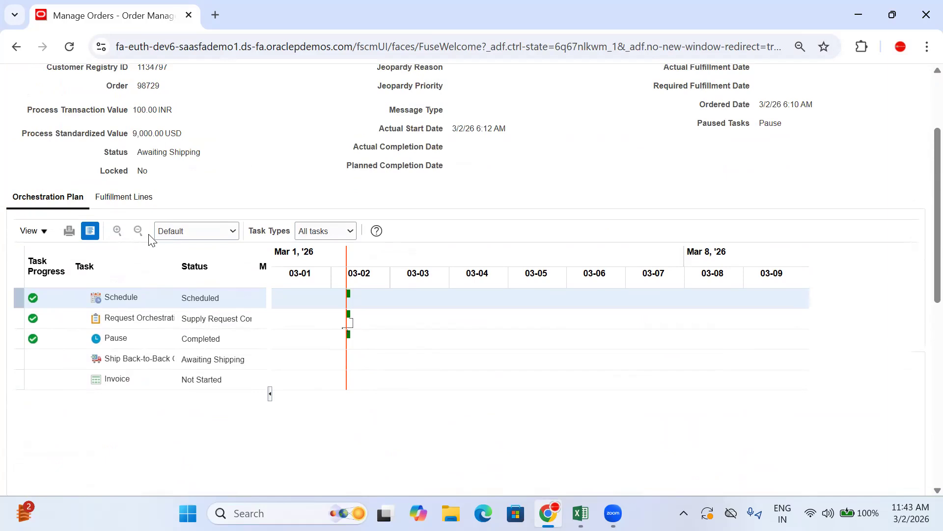
{"action": "left_click", "coordinate": [133, 198]}
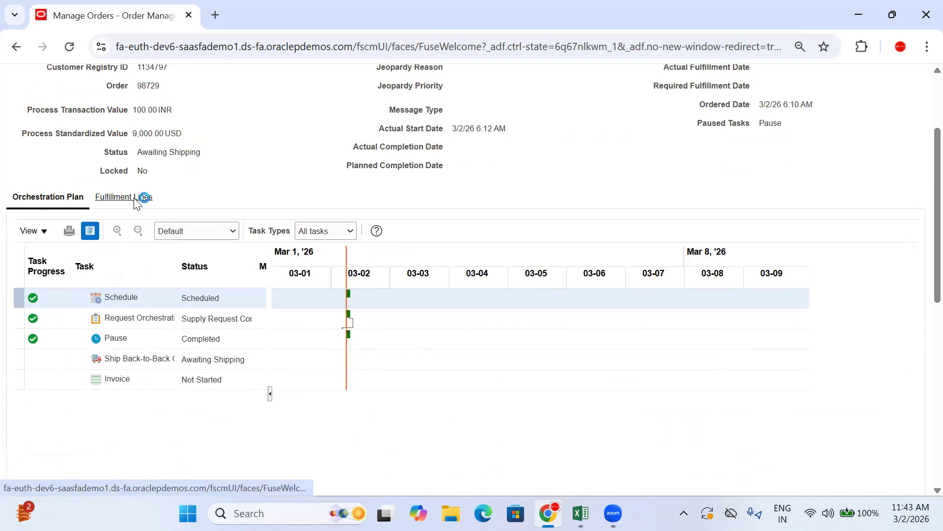
Examine the Back-to-Back supply order number and supply status of fulfillment line 1-1, and refresh the orchestration process
{"action": "scroll", "coordinate": [299, 290], "scroll_direction": "down", "scroll_amount": 7}
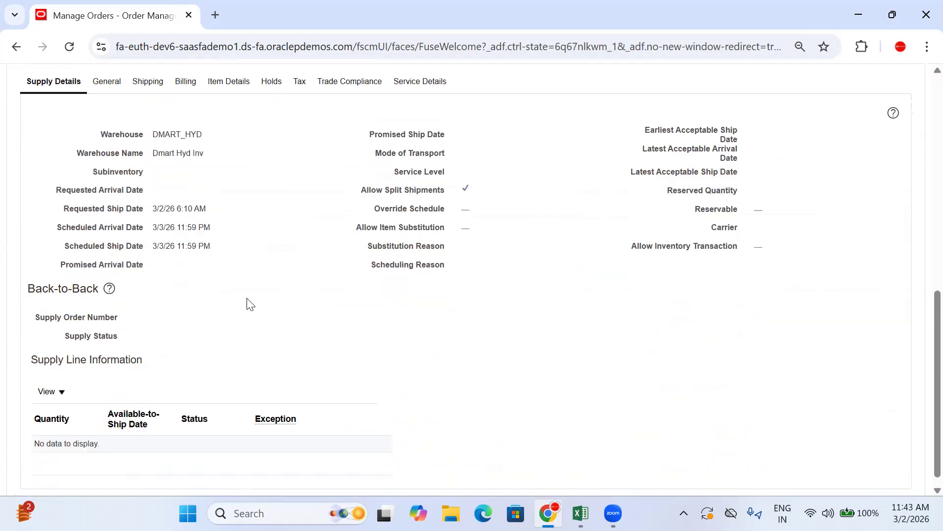
{"action": "left_click_drag", "start_coordinate": [126, 317], "coordinate": [34, 326]}
{"action": "left_click_drag", "start_coordinate": [179, 322], "coordinate": [40, 328]}
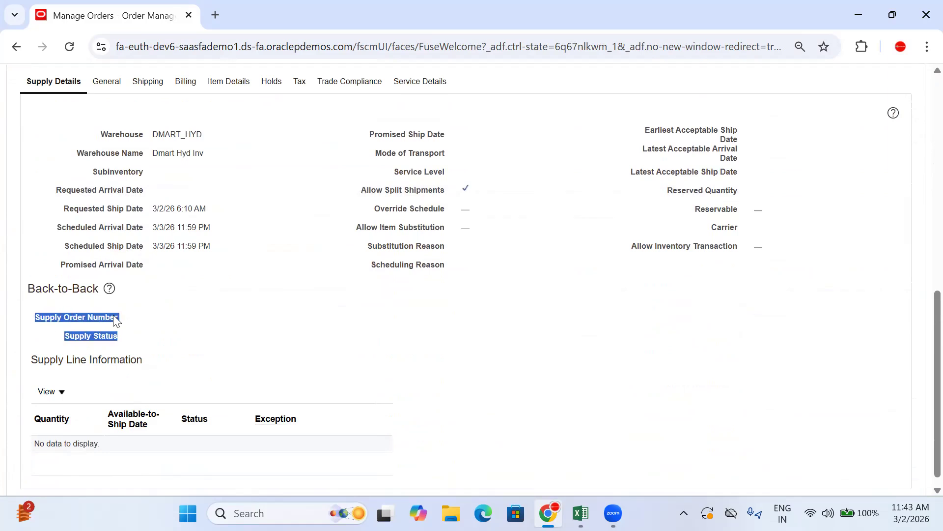
{"action": "left_click", "coordinate": [149, 320]}
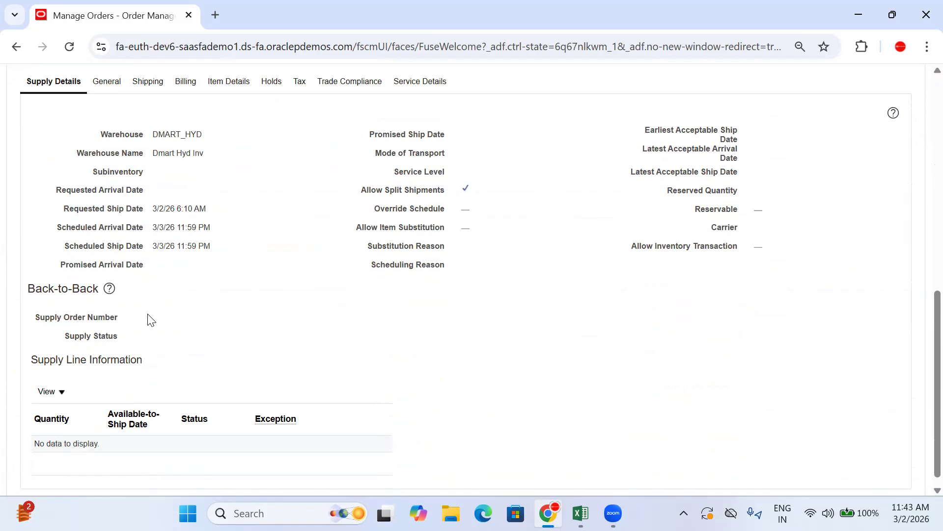
{"action": "left_click_drag", "start_coordinate": [150, 320], "coordinate": [31, 319]}
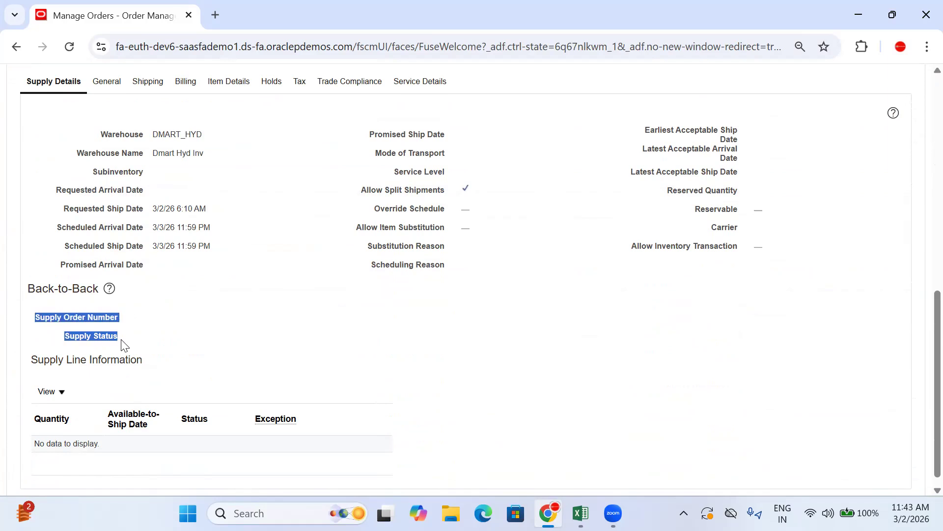
{"action": "left_click", "coordinate": [137, 322]}
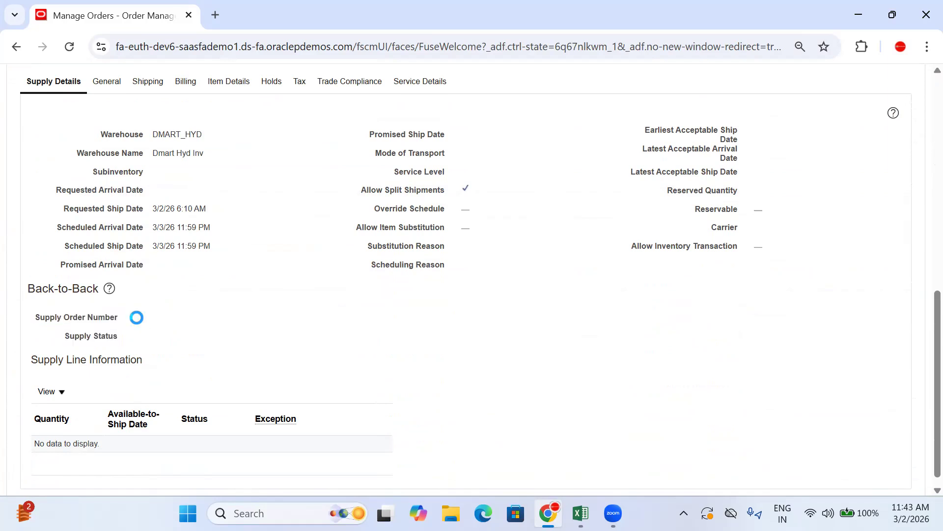
{"action": "scroll", "coordinate": [491, 253], "scroll_direction": "up", "scroll_amount": 3}
{"action": "scroll", "coordinate": [493, 256], "scroll_direction": "up", "scroll_amount": 7}
{"action": "left_click", "coordinate": [867, 112]}
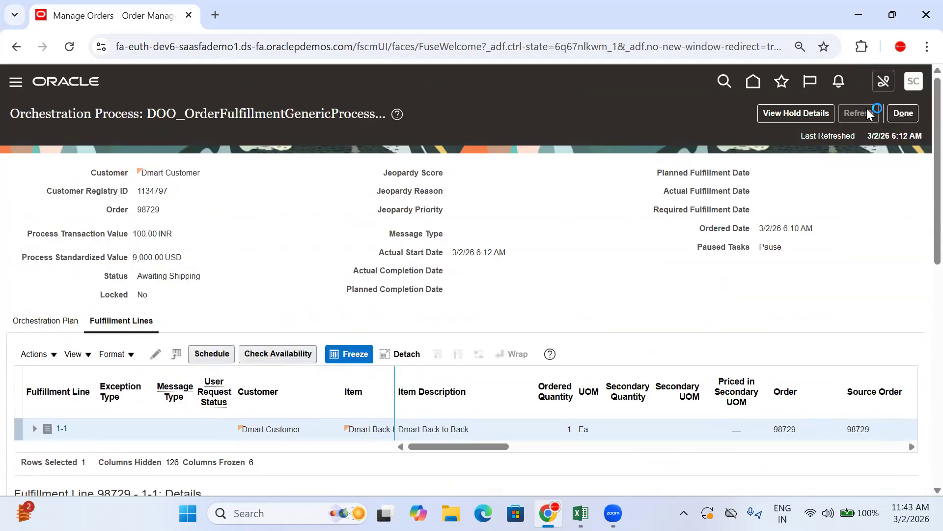
Open the supply order linked in the Back-to-Back supply details of fulfillment line 1-1 and select supply line 1.1
{"action": "scroll", "coordinate": [428, 216], "scroll_direction": "down", "scroll_amount": 6}
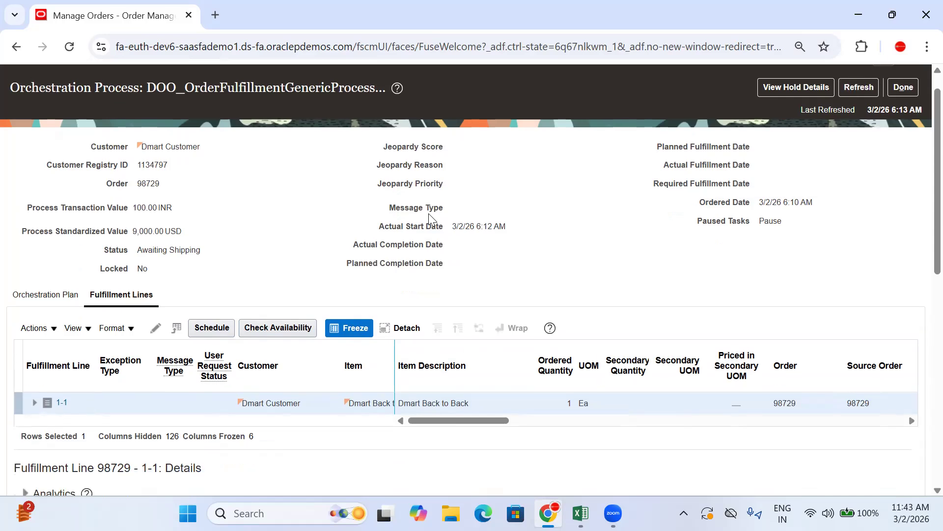
{"action": "scroll", "coordinate": [429, 223], "scroll_direction": "down", "scroll_amount": 4}
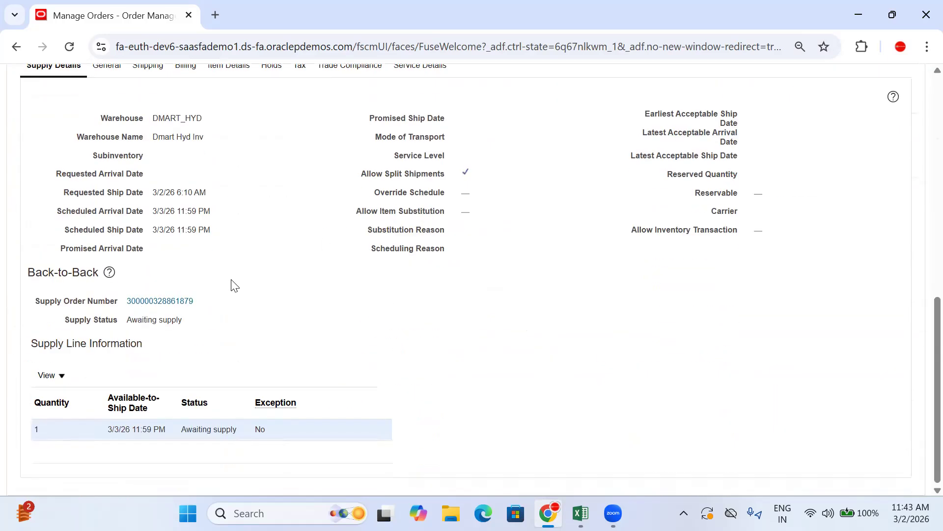
{"action": "left_click", "coordinate": [161, 305]}
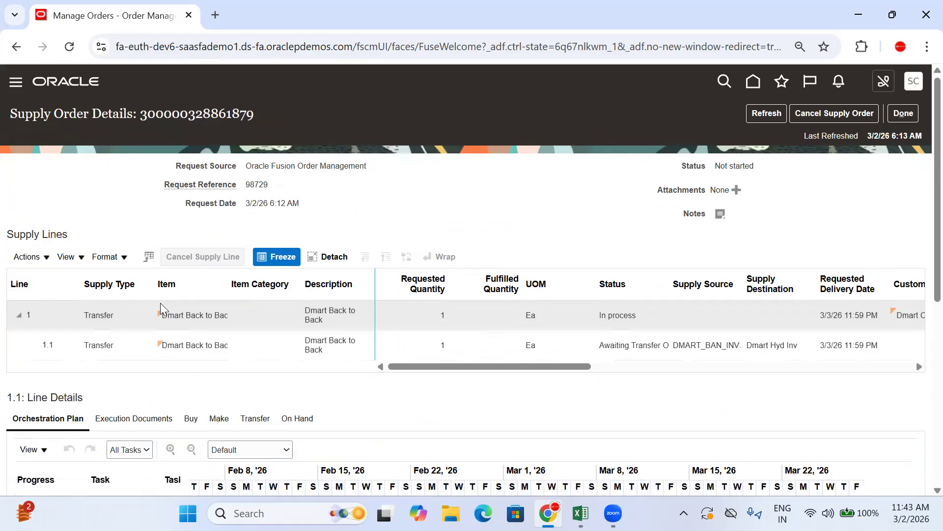
{"action": "left_click", "coordinate": [570, 350]}
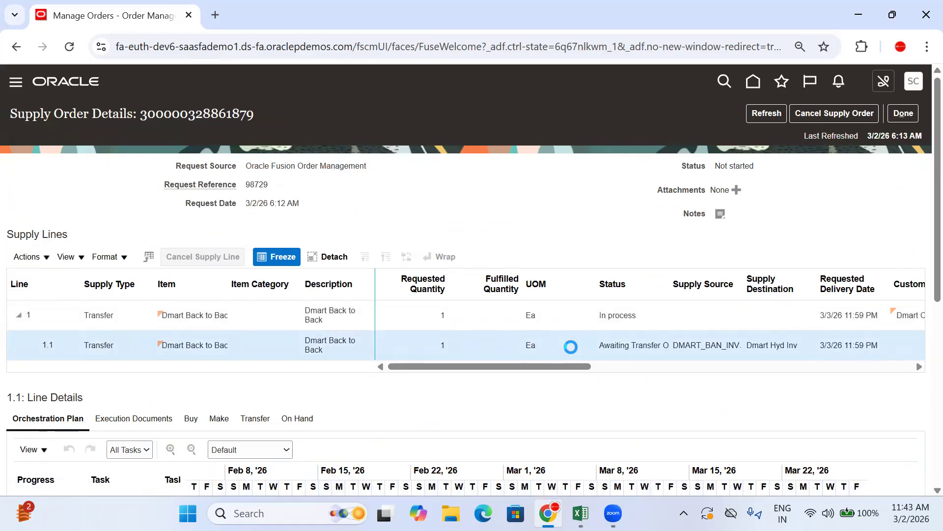
Examine the orchestration plan of supply line 1.1 and display the line's transfer documents
{"action": "scroll", "coordinate": [587, 216], "scroll_direction": "down", "scroll_amount": 6}
{"action": "scroll", "coordinate": [316, 238], "scroll_direction": "up", "scroll_amount": 3}
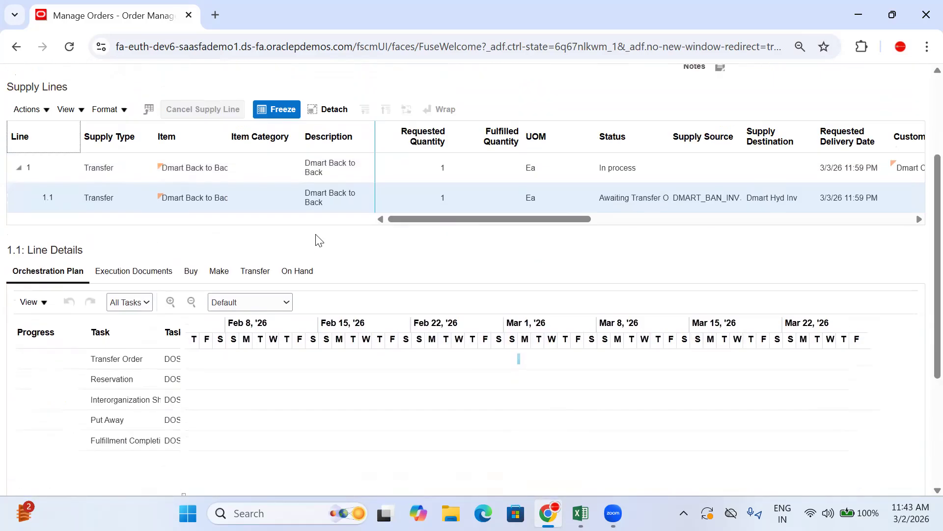
{"action": "scroll", "coordinate": [528, 317], "scroll_direction": "up", "scroll_amount": 3}
{"action": "scroll", "coordinate": [618, 232], "scroll_direction": "down", "scroll_amount": 3}
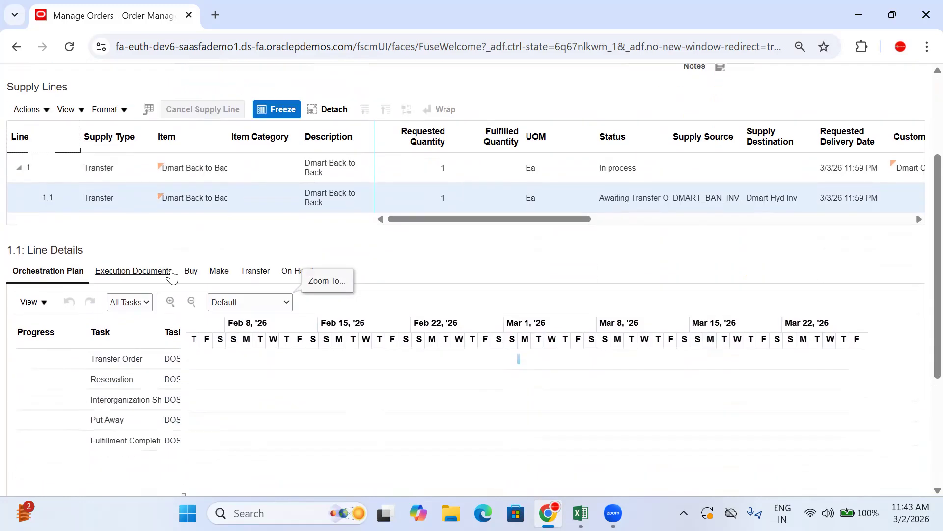
{"action": "left_click", "coordinate": [252, 272]}
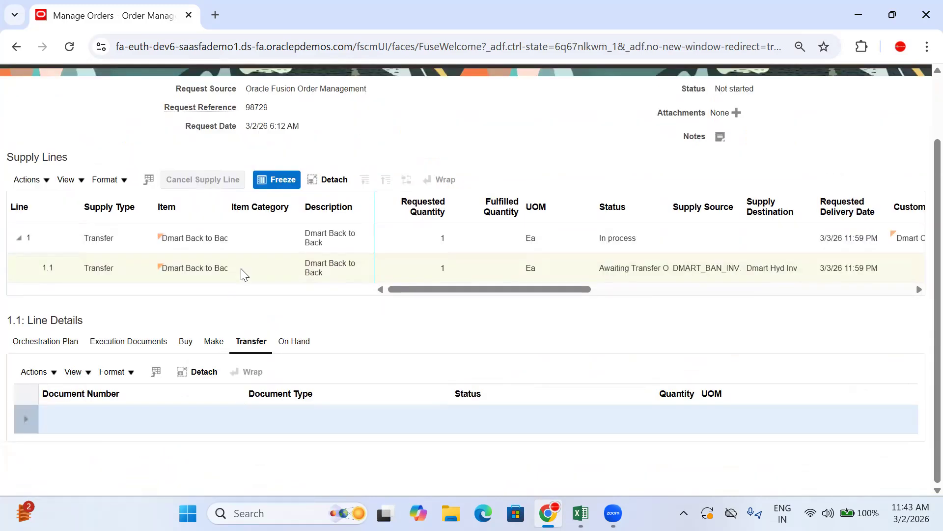
Refresh the supply order details repeatedly to check whether a transfer order has been created for supply line 1.1
{"action": "scroll", "coordinate": [920, 231], "scroll_direction": "up", "scroll_amount": 2}
{"action": "left_click", "coordinate": [767, 114]}
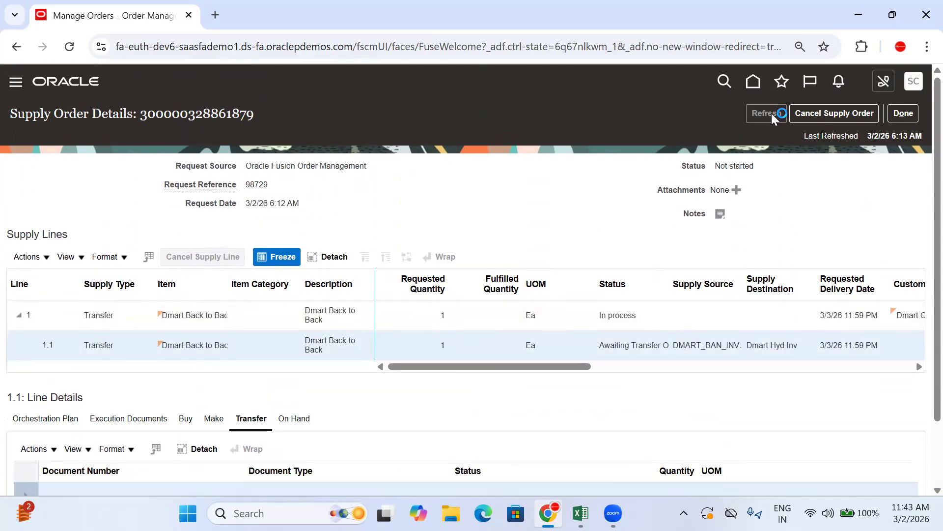
{"action": "left_click", "coordinate": [772, 114]}
{"action": "left_click", "coordinate": [772, 114]}
{"action": "left_click", "coordinate": [772, 114]}
{"action": "left_click", "coordinate": [772, 114]}
{"action": "left_click", "coordinate": [772, 114]}
{"action": "left_click", "coordinate": [772, 114]}
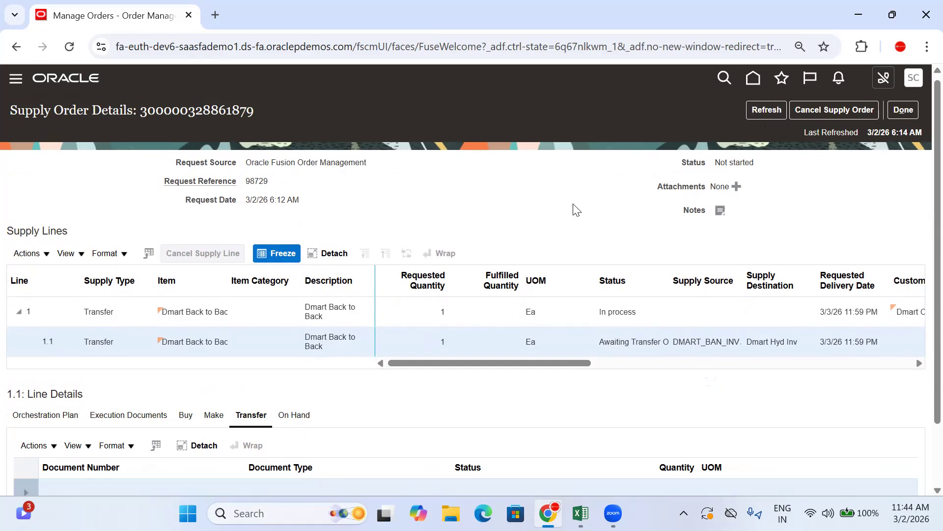
{"action": "scroll", "coordinate": [574, 206], "scroll_direction": "down", "scroll_amount": 2}
{"action": "scroll", "coordinate": [69, 430], "scroll_direction": "up", "scroll_amount": 2}
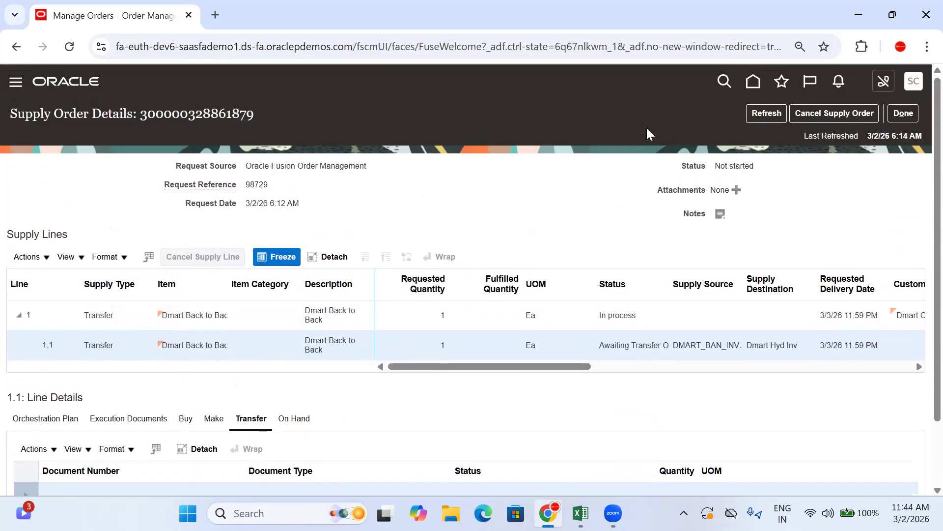
{"action": "left_click", "coordinate": [782, 114]}
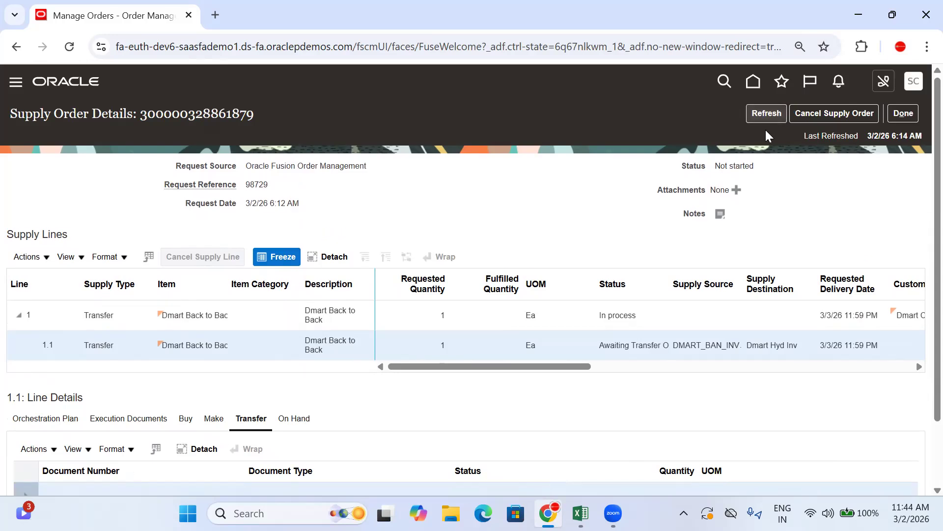
{"action": "left_click", "coordinate": [769, 116]}
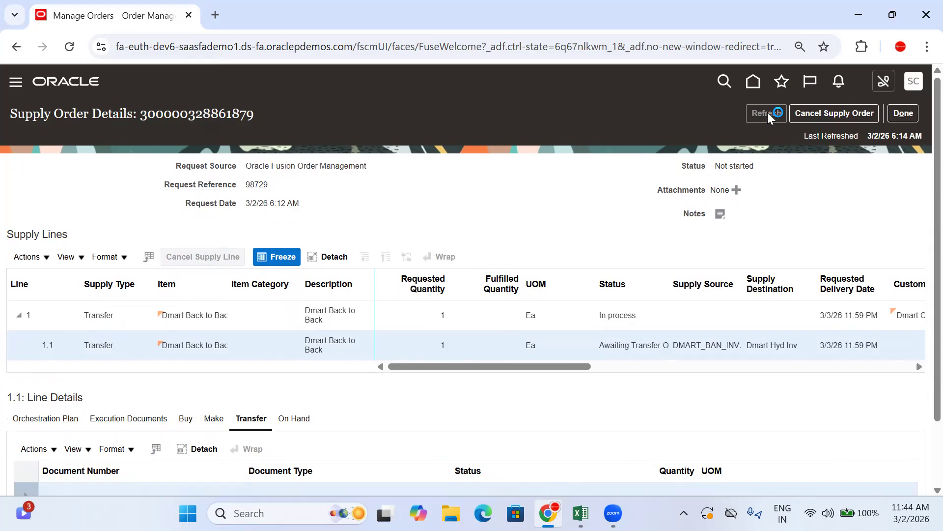
{"action": "left_click", "coordinate": [770, 116]}
{"action": "left_click", "coordinate": [770, 116]}
{"action": "left_click", "coordinate": [770, 116]}
{"action": "left_click", "coordinate": [769, 116]}
Switch to the Excel process flow and enter "Copy the Transfer Order" in B1039 and "Fullfillment Lines Level" in C1039
{"action": "left_click", "coordinate": [581, 513]}
{"action": "left_click", "coordinate": [240, 347]}
{"action": "type", "text": "Copy the "}
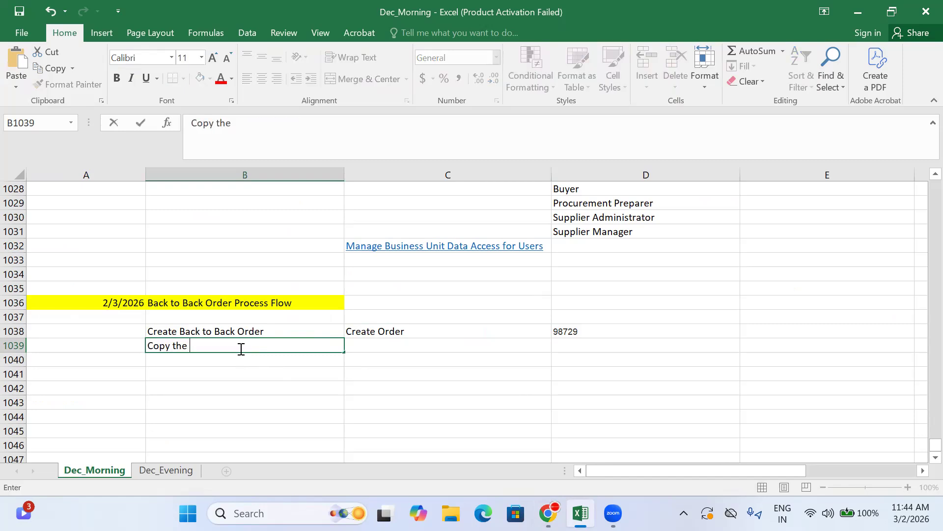
{"action": "type", "text": "Transfer Order"}
{"action": "key", "text": "Tab"}
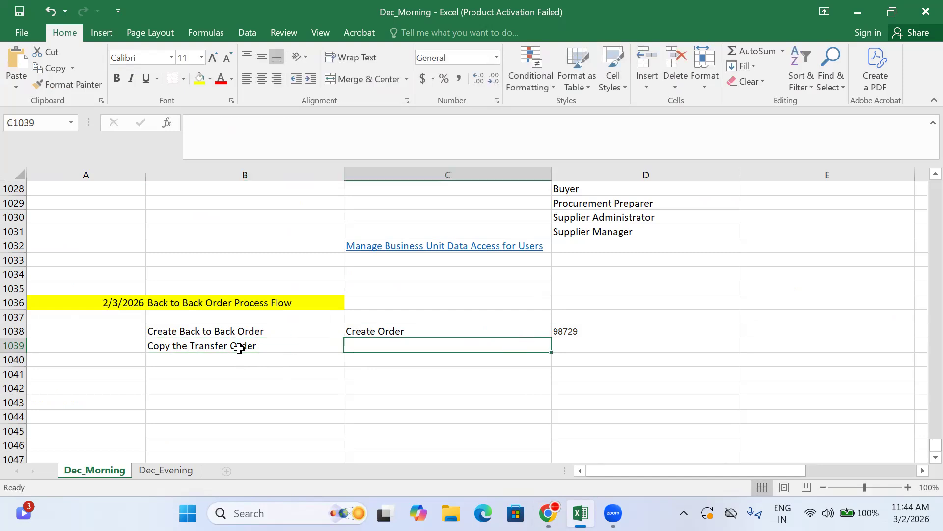
{"action": "type", "text": "Fullfillme"}
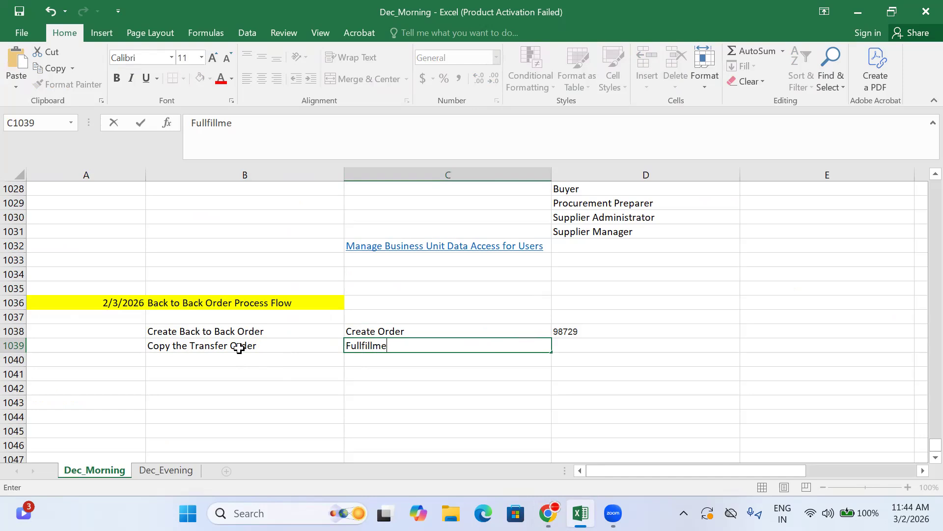
{"action": "type", "text": "nt Lines Level"}
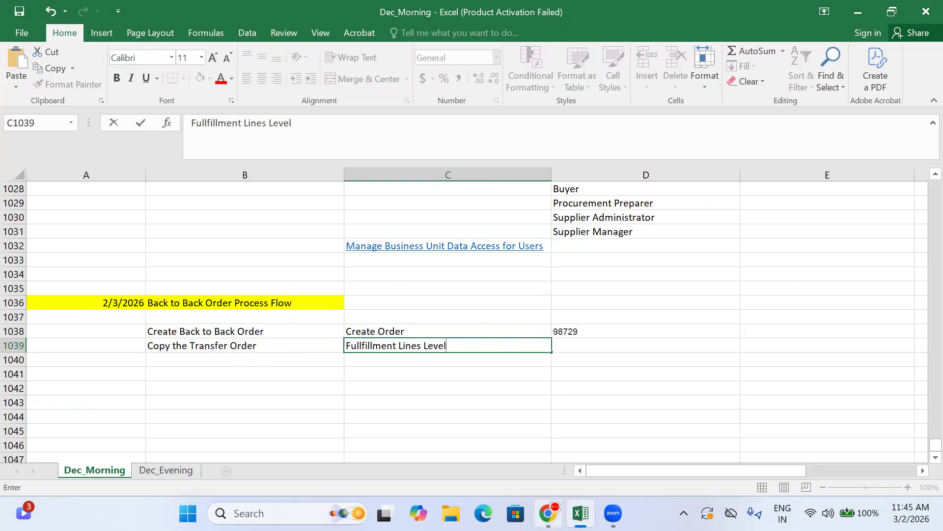
Return to Oracle, refresh the supply order, and copy the transfer order's document number from the details of line 1.1
{"action": "left_click", "coordinate": [547, 513]}
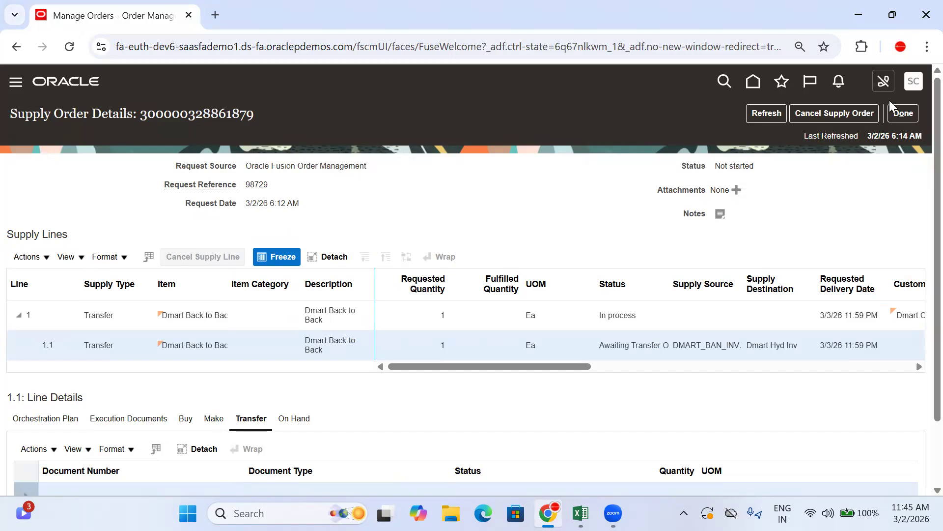
{"action": "left_click", "coordinate": [757, 119]}
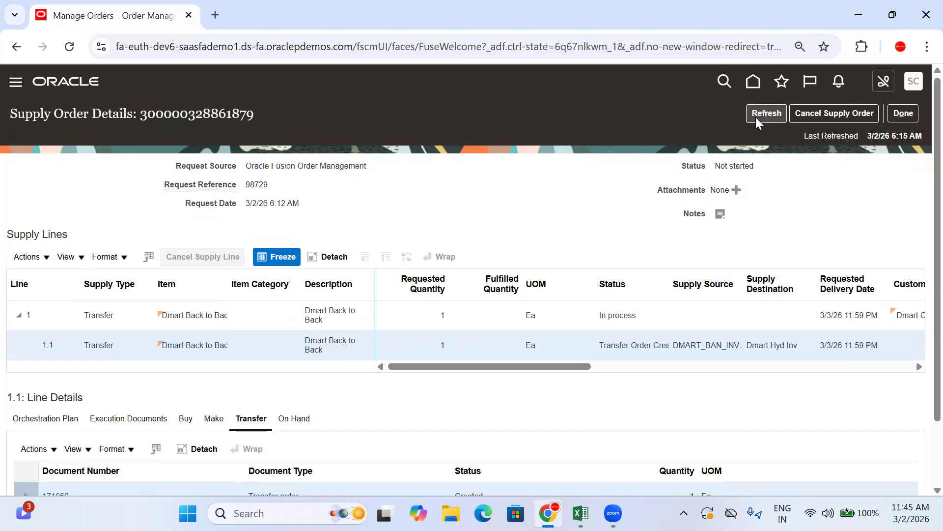
{"action": "scroll", "coordinate": [504, 248], "scroll_direction": "down", "scroll_amount": 2}
{"action": "left_click_drag", "start_coordinate": [111, 411], "coordinate": [31, 434]}
{"action": "key", "text": "ctrl+c"}
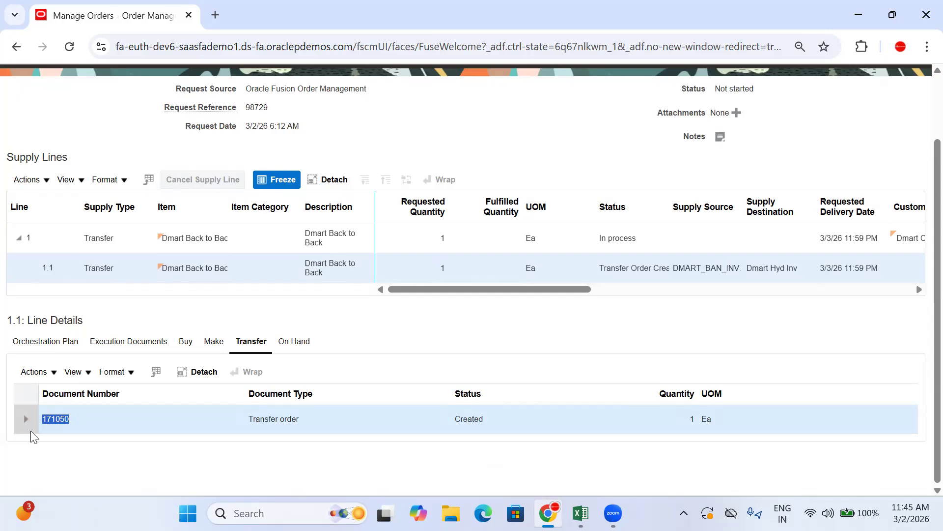
Open the transfer order of supply line 1.1 and examine its status, interface status and line
{"action": "left_click", "coordinate": [52, 416]}
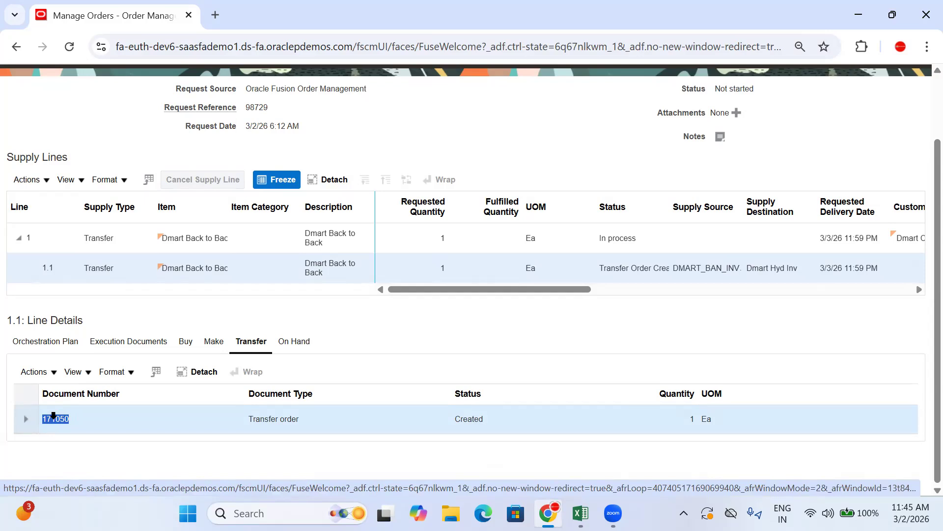
{"action": "scroll", "coordinate": [536, 394], "scroll_direction": "down", "scroll_amount": 1}
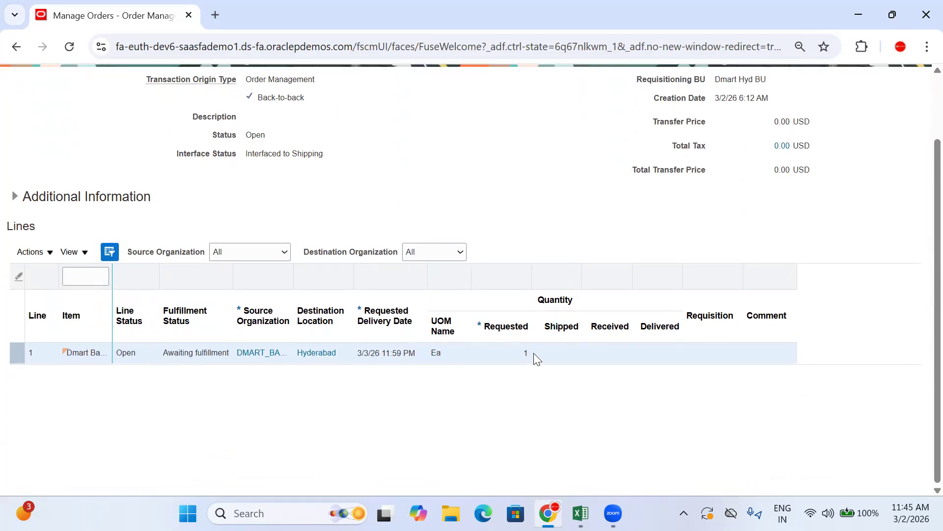
{"action": "scroll", "coordinate": [318, 236], "scroll_direction": "up", "scroll_amount": 1}
{"action": "left_click_drag", "start_coordinate": [264, 209], "coordinate": [240, 214]}
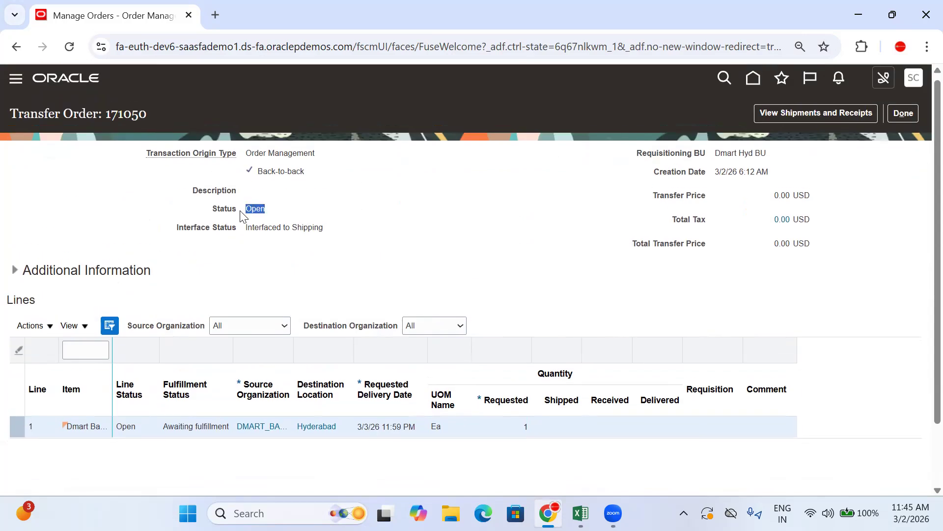
In Excel, paste the transfer order number into D1039, remove its hyperlink, and left-align the cell
{"action": "left_click", "coordinate": [580, 513]}
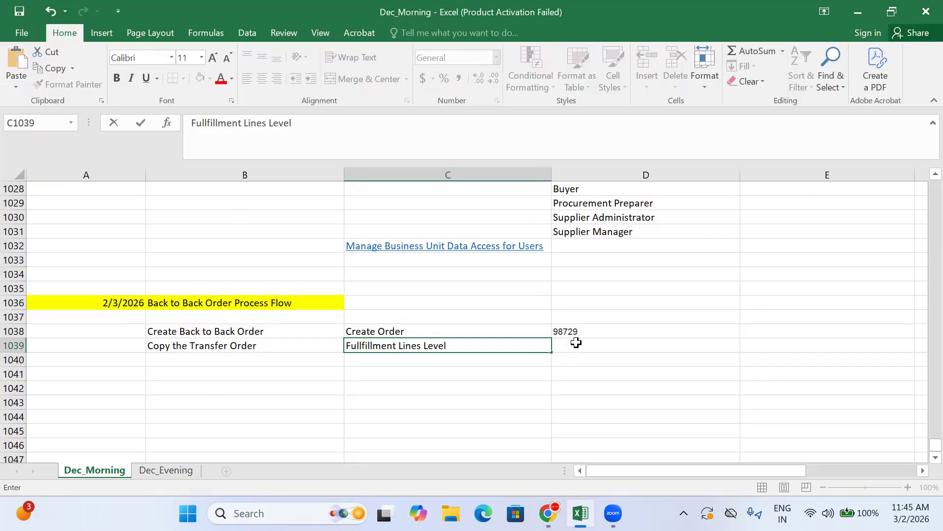
{"action": "left_click", "coordinate": [576, 343]}
{"action": "key", "text": "ctrl+v"}
{"action": "right_click", "coordinate": [578, 345]}
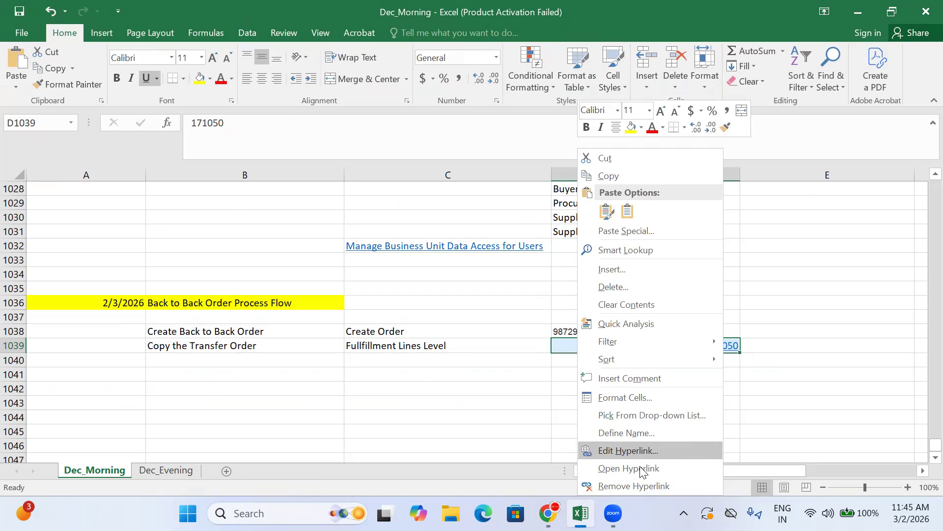
{"action": "left_click", "coordinate": [656, 487]}
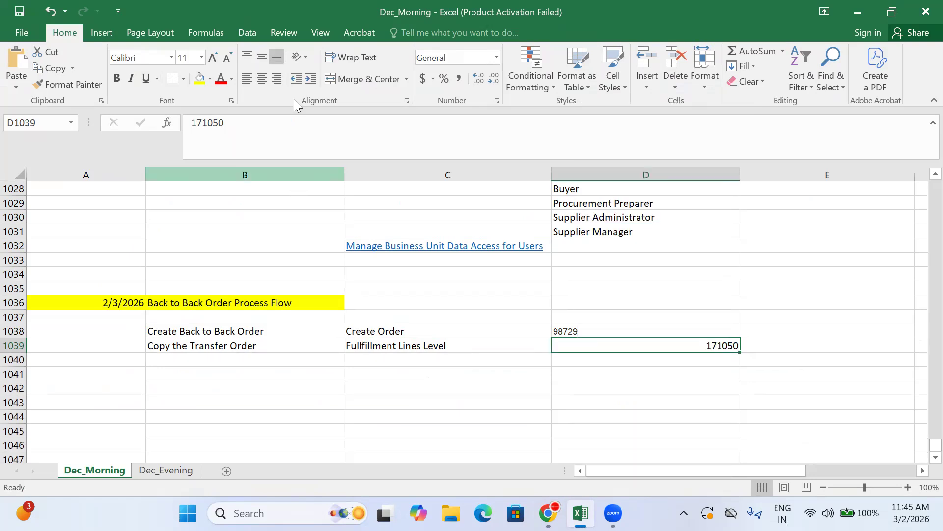
{"action": "left_click", "coordinate": [257, 80]}
{"action": "left_click", "coordinate": [246, 79]}
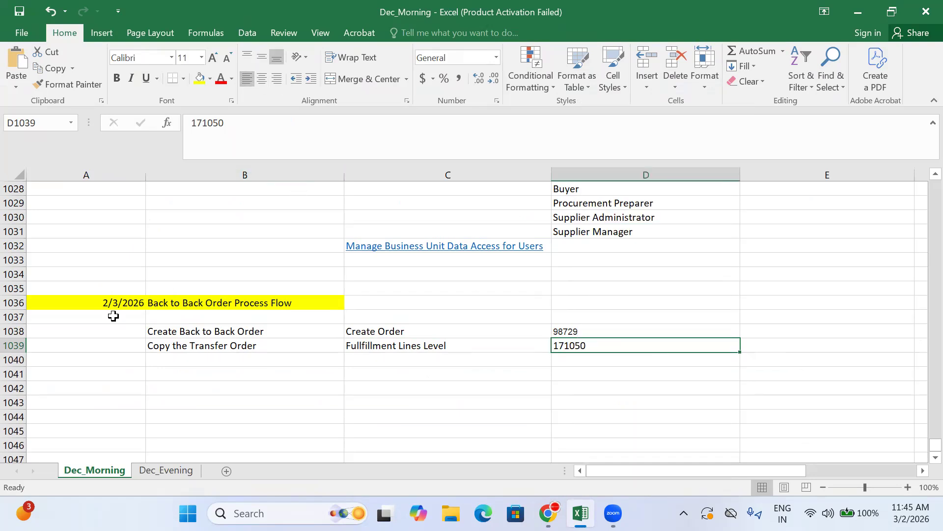
Select B1040 in the process flow, switch back to Oracle, and close the transfer order to return to the supply order details
{"action": "left_click", "coordinate": [184, 360]}
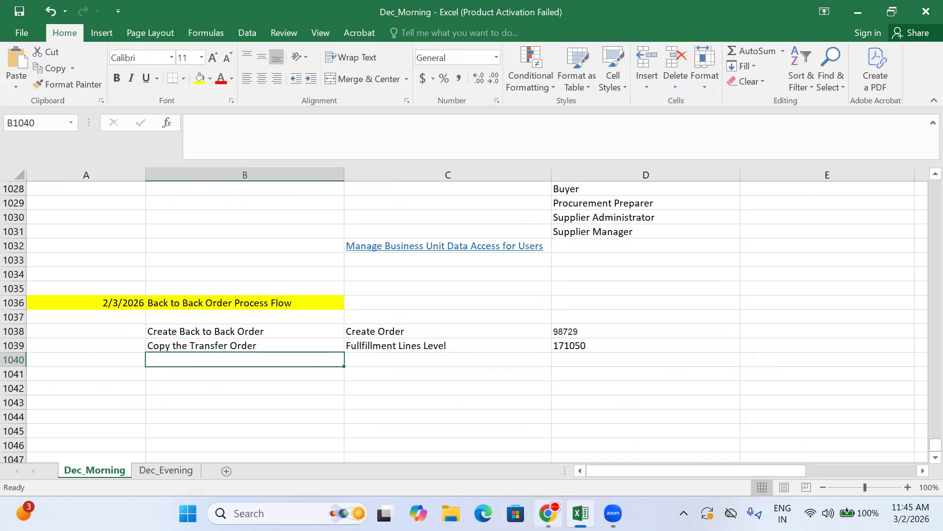
{"action": "left_click", "coordinate": [546, 515]}
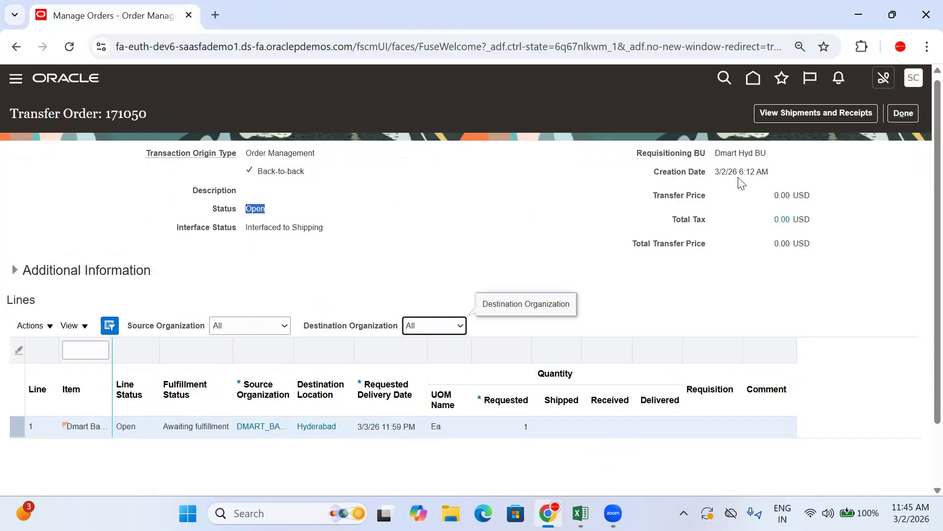
{"action": "left_click", "coordinate": [904, 113]}
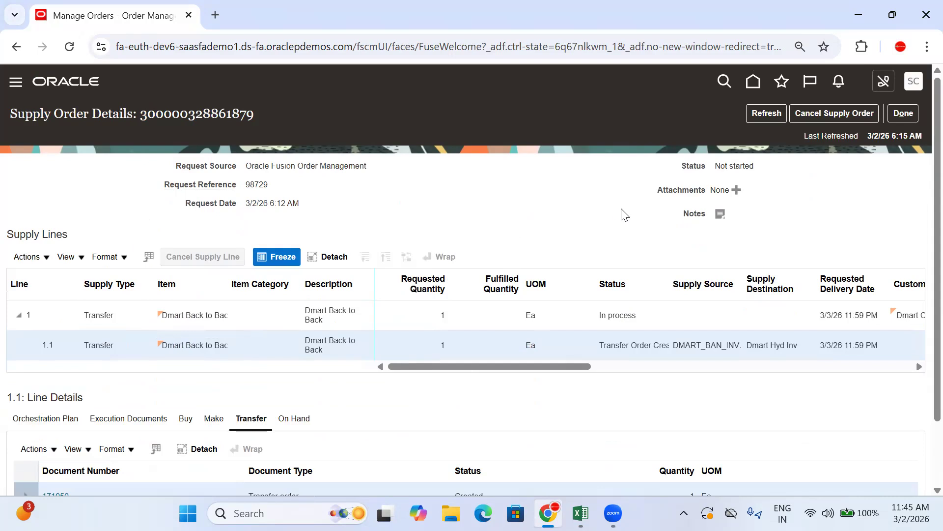
Examine the supply source and supply destination of supply line 1.1
{"action": "scroll", "coordinate": [638, 236], "scroll_direction": "down", "scroll_amount": 2}
{"action": "left_click_drag", "start_coordinate": [673, 267], "coordinate": [799, 267]}
{"action": "left_click", "coordinate": [699, 271]}
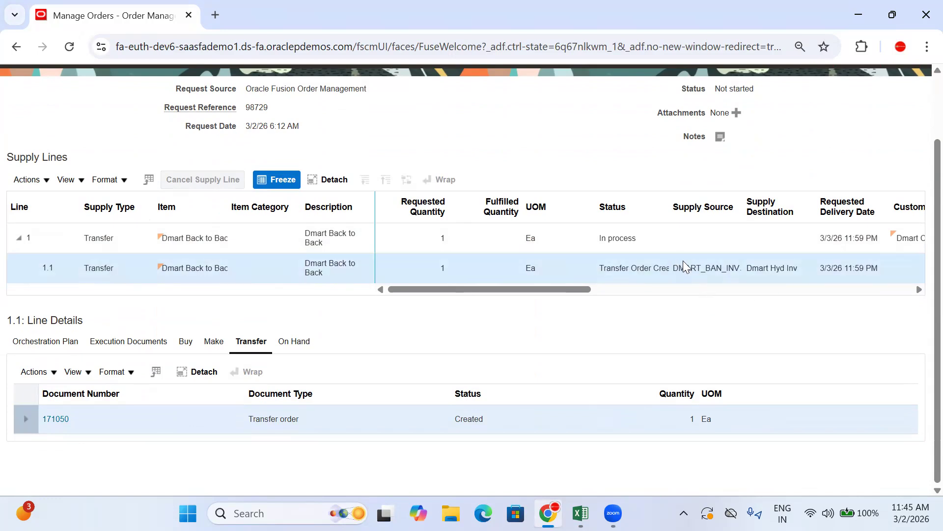
{"action": "left_click_drag", "start_coordinate": [687, 266], "coordinate": [731, 267]}
{"action": "scroll", "coordinate": [786, 197], "scroll_direction": "up", "scroll_amount": 2}
Return to the home page and open Inventory Management (Classic) from the Supply Chain Execution apps
{"action": "left_click", "coordinate": [754, 81]}
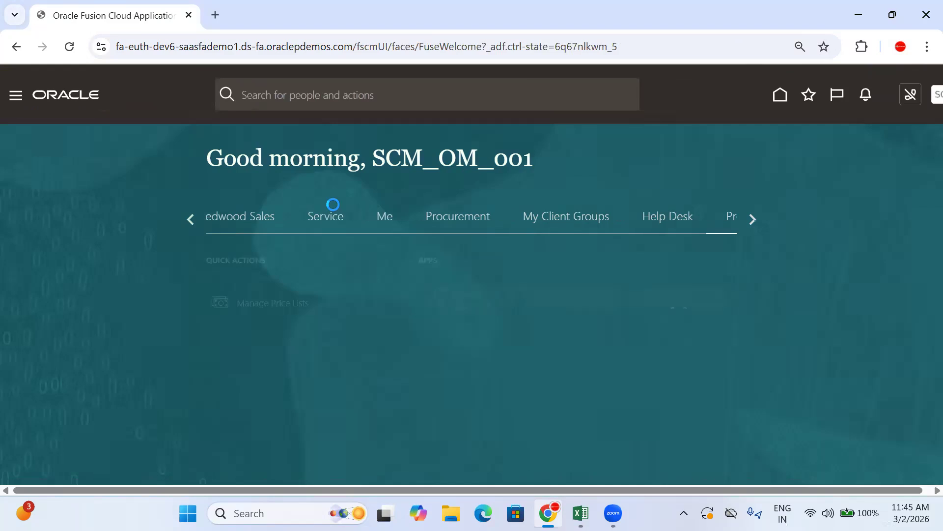
{"action": "left_click", "coordinate": [746, 218]}
{"action": "left_click", "coordinate": [368, 219]}
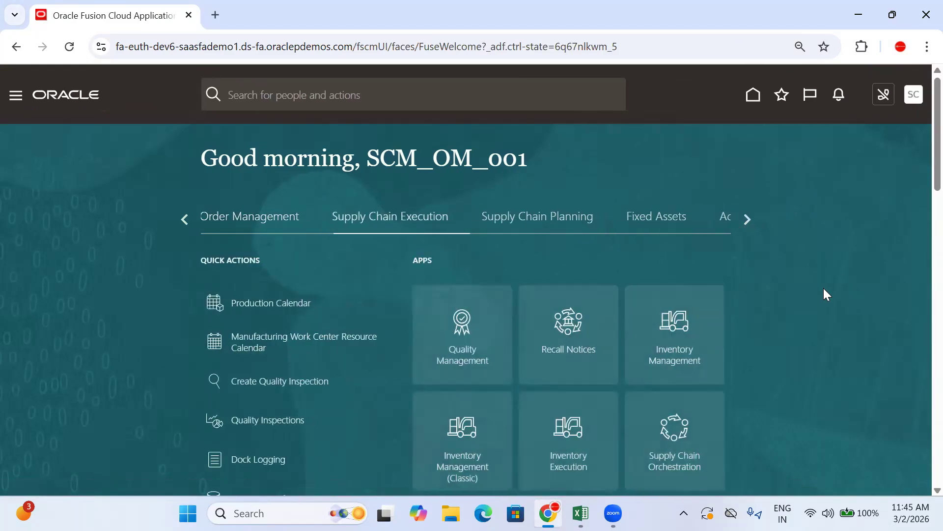
{"action": "scroll", "coordinate": [823, 290], "scroll_direction": "down", "scroll_amount": 3}
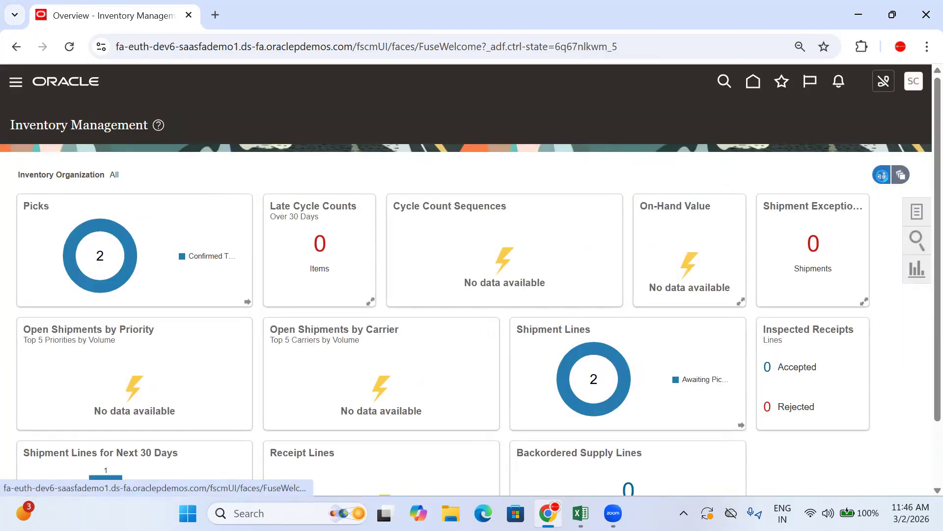
Set the inventory organization for the Inventory Management overview to DMART_BAN_INV
{"action": "left_click", "coordinate": [882, 175]}
{"action": "key", "text": "BackSpace"}
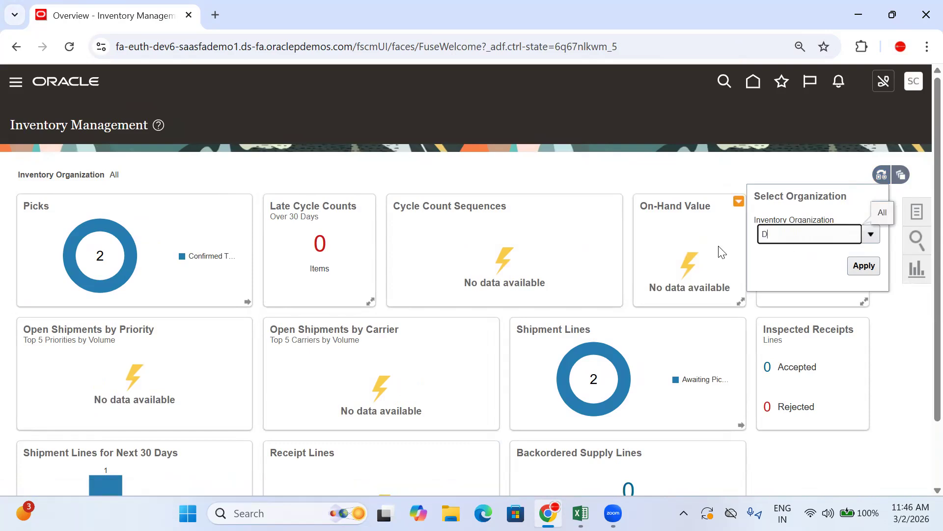
{"action": "key", "text": "BackSpace"}
{"action": "type", "text": "DMAR"}
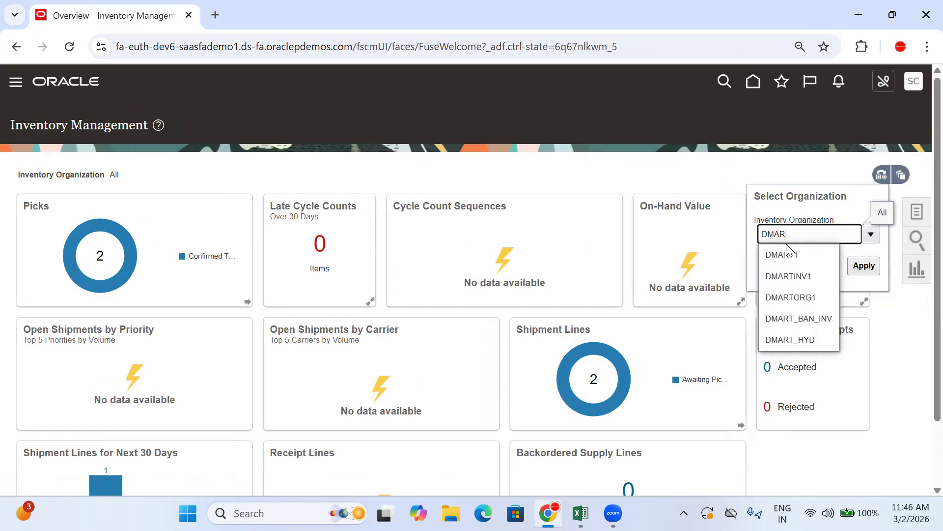
{"action": "left_click", "coordinate": [794, 319]}
{"action": "mouse_move", "coordinate": [101, 231]}
{"action": "left_click", "coordinate": [871, 269]}
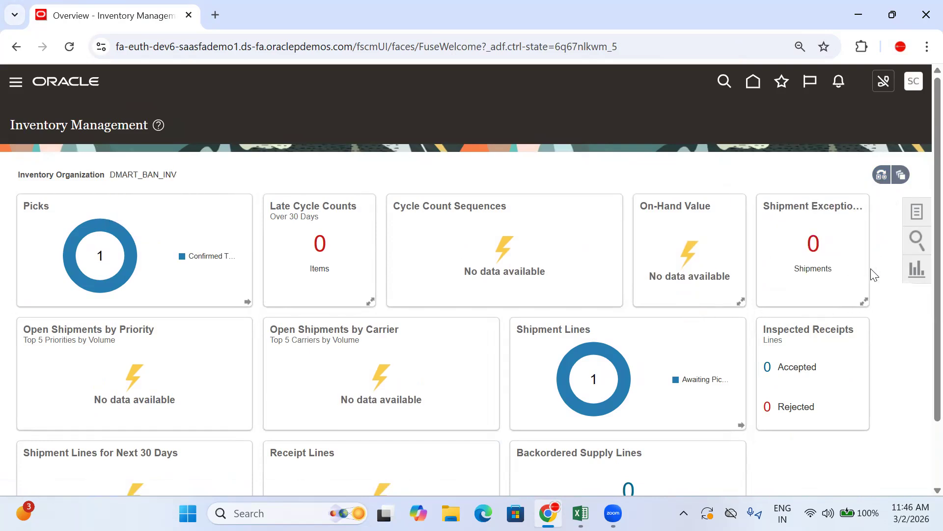
Show the Picks tasks and open Create Pick Wave
{"action": "left_click", "coordinate": [920, 215]}
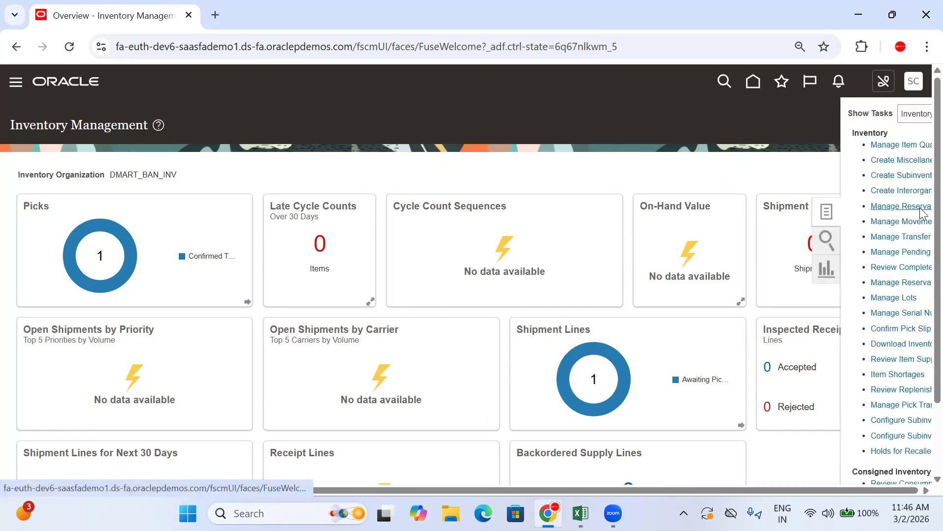
{"action": "scroll", "coordinate": [741, 217], "scroll_direction": "down", "scroll_amount": 2}
{"action": "scroll", "coordinate": [738, 213], "scroll_direction": "up", "scroll_amount": 2}
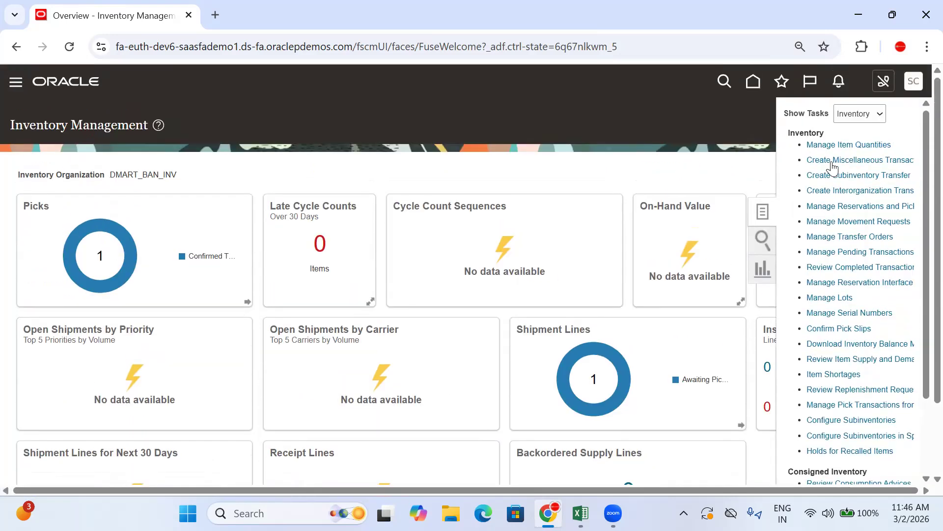
{"action": "left_click", "coordinate": [866, 116]}
{"action": "left_click", "coordinate": [862, 185]}
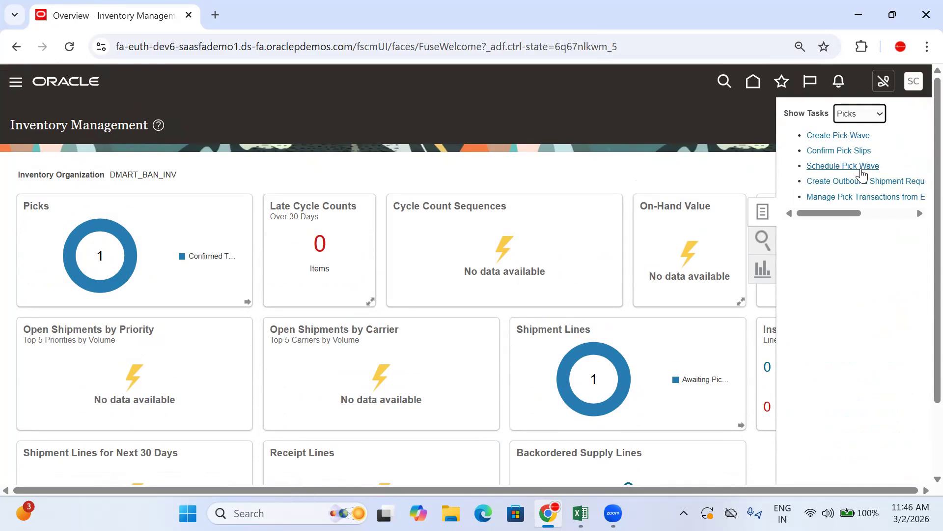
{"action": "left_click", "coordinate": [847, 133]}
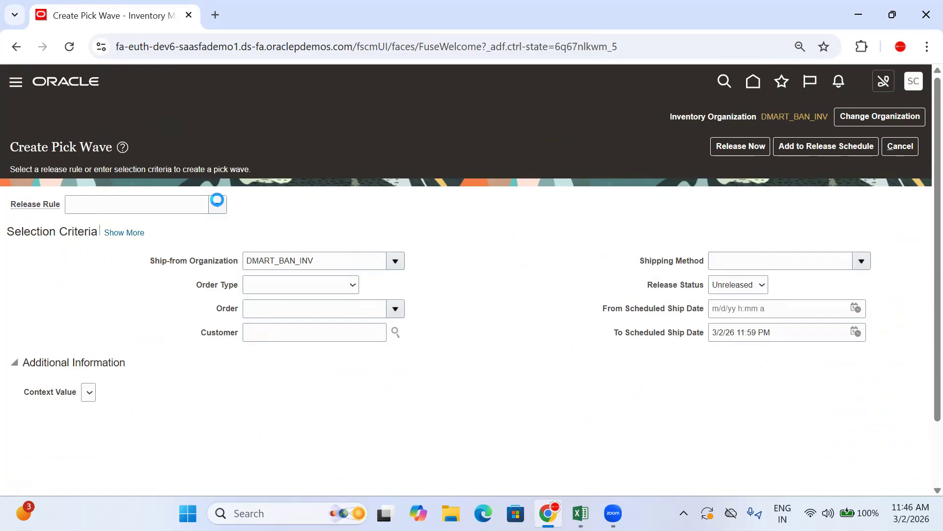
Search the release rules for "dMA" and choose DMART BAN as the pick wave's release rule
{"action": "left_click", "coordinate": [217, 200]}
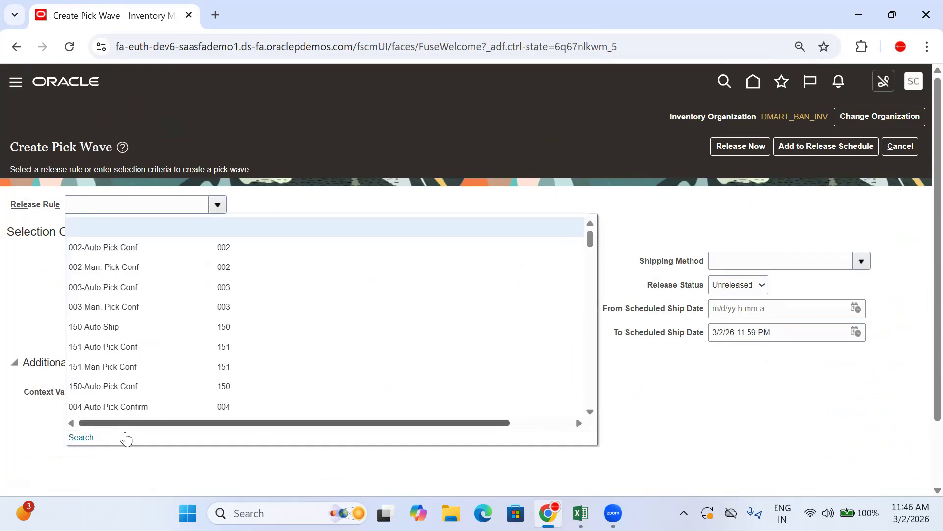
{"action": "left_click", "coordinate": [78, 437]}
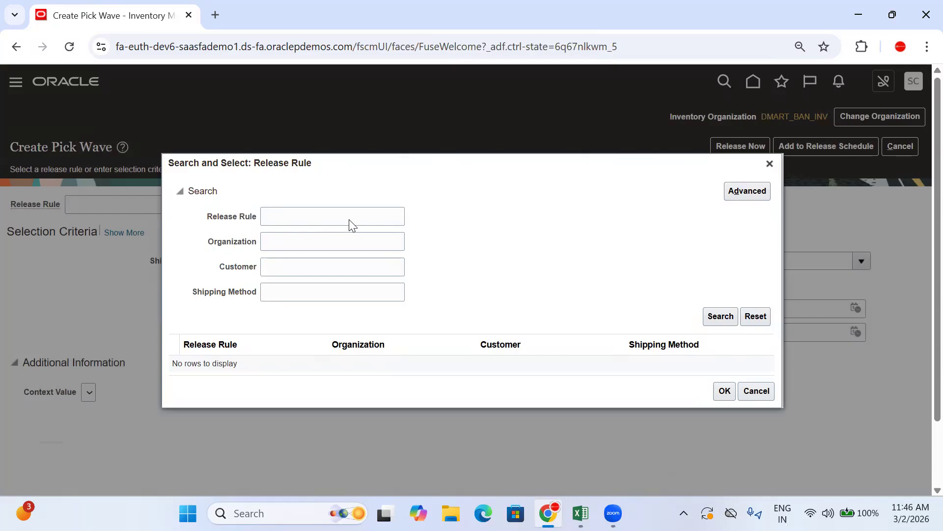
{"action": "left_click", "coordinate": [350, 222]}
{"action": "type", "text": "dMA"}
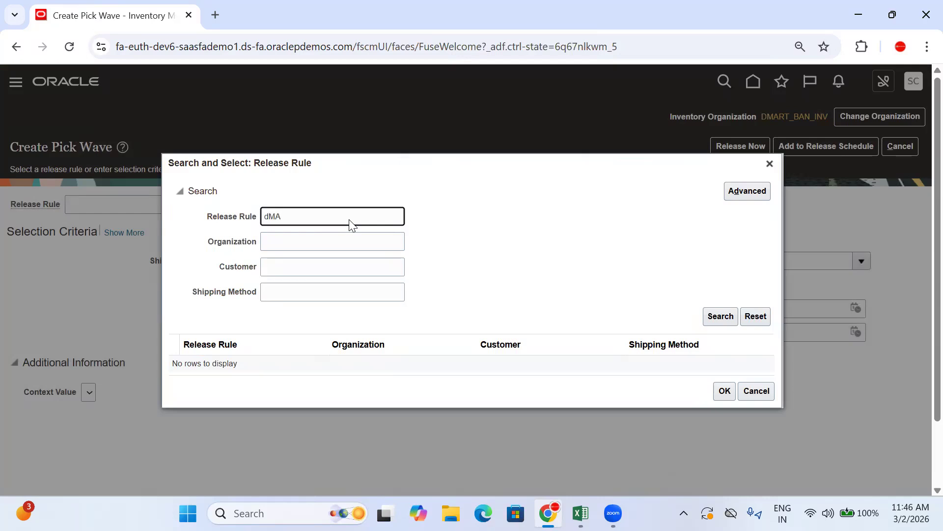
{"action": "key", "text": "Return"}
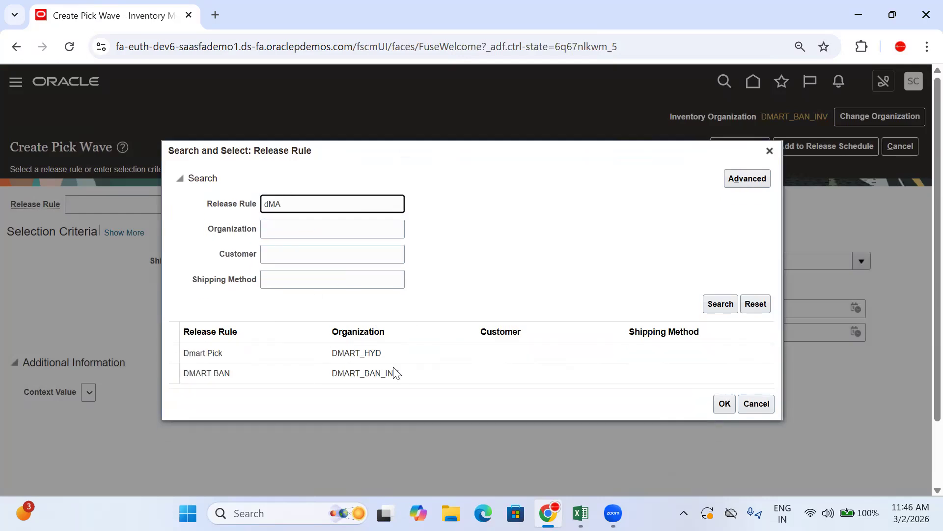
{"action": "left_click", "coordinate": [386, 373]}
{"action": "left_click", "coordinate": [727, 403]}
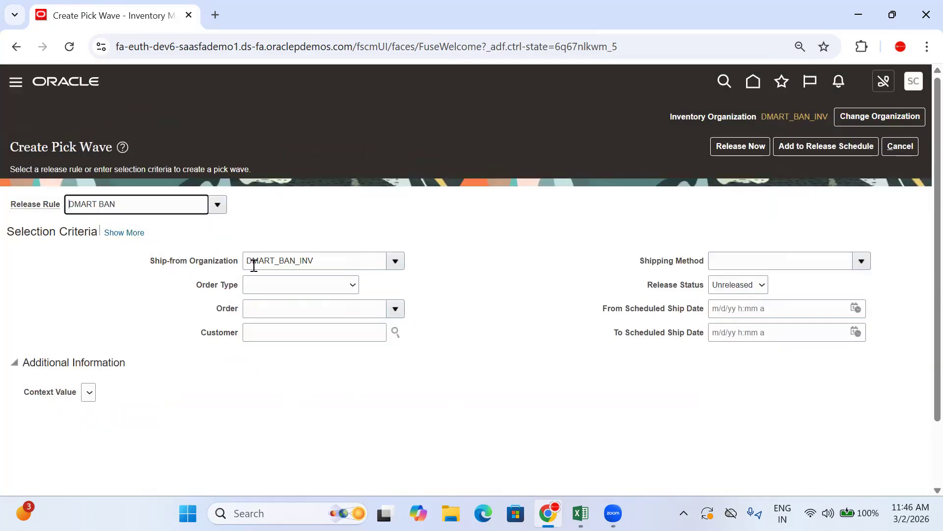
Set the pick wave's order type to Transfer order and enter the copied transfer order number as the order
{"action": "left_click", "coordinate": [302, 284]}
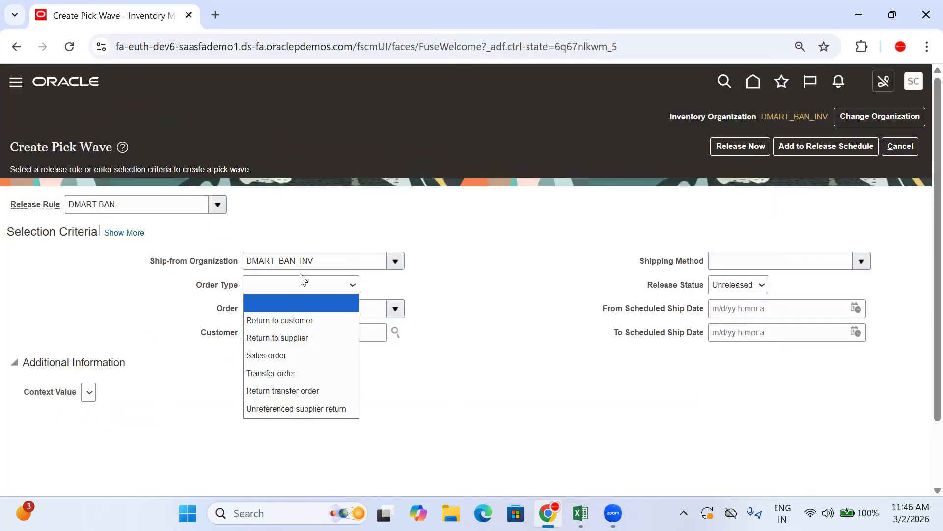
{"action": "left_click", "coordinate": [283, 378]}
{"action": "left_click", "coordinate": [267, 313]}
{"action": "type", "text": "171050"}
{"action": "key", "text": "BackSpace"}
{"action": "left_click", "coordinate": [325, 309]}
{"action": "left_click", "coordinate": [507, 325]}
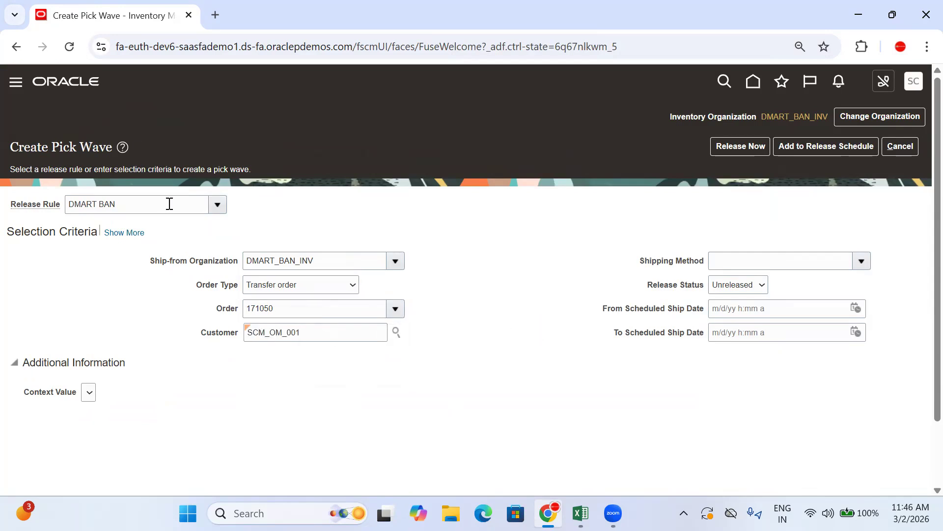
Expand the selection criteria and examine the demand selection and the fulfillment and processing options, including Autoconfirm picks
{"action": "left_click", "coordinate": [132, 238]}
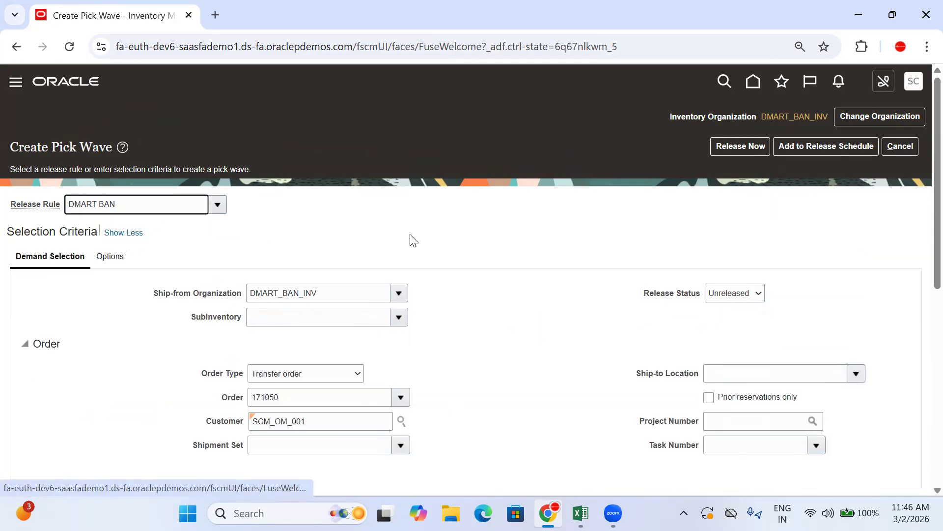
{"action": "scroll", "coordinate": [411, 238], "scroll_direction": "down", "scroll_amount": 10}
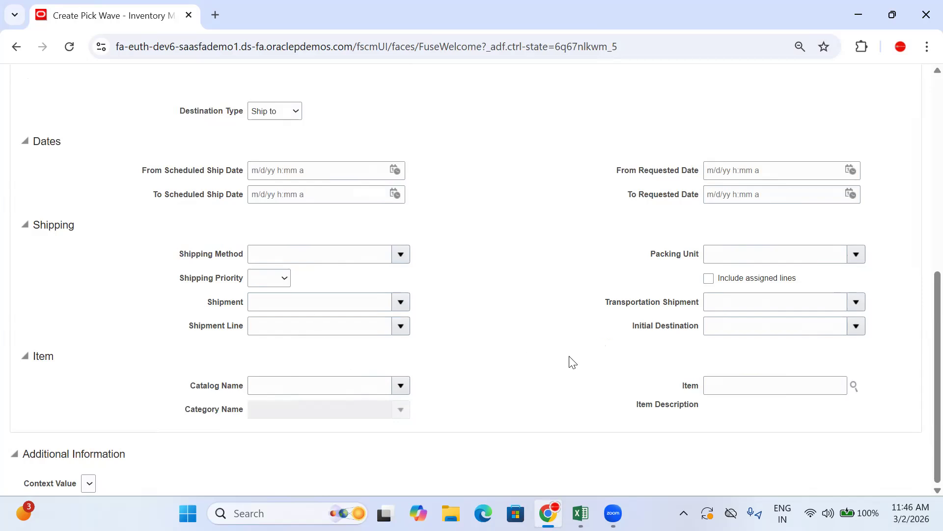
{"action": "scroll", "coordinate": [551, 344], "scroll_direction": "up", "scroll_amount": 5}
{"action": "scroll", "coordinate": [118, 260], "scroll_direction": "up", "scroll_amount": 2}
{"action": "left_click", "coordinate": [114, 157]}
{"action": "scroll", "coordinate": [221, 344], "scroll_direction": "down", "scroll_amount": 1}
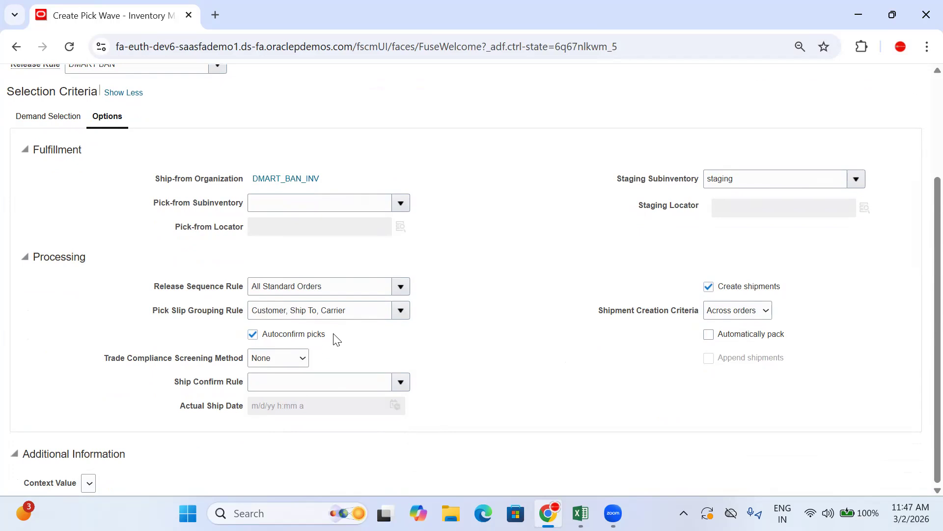
{"action": "left_click_drag", "start_coordinate": [334, 337], "coordinate": [239, 343]}
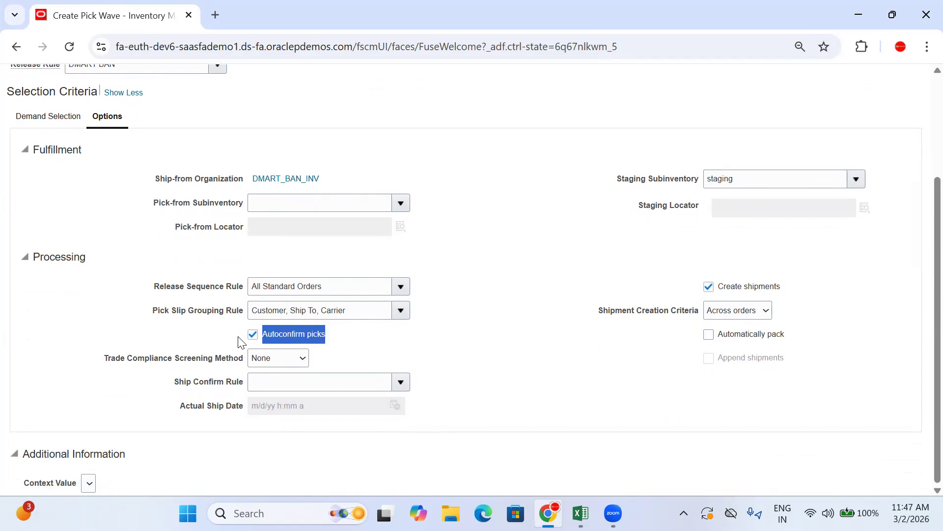
{"action": "left_click", "coordinate": [590, 266]}
Release the pick wave immediately and acknowledge the confirmation to return to the inventory overview
{"action": "scroll", "coordinate": [590, 265], "scroll_direction": "up", "scroll_amount": 3}
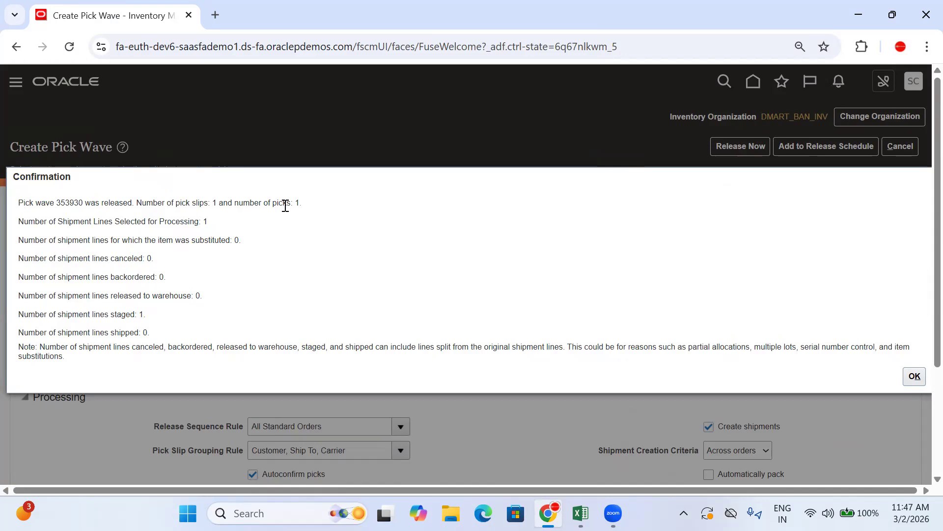
{"action": "left_click", "coordinate": [915, 375]}
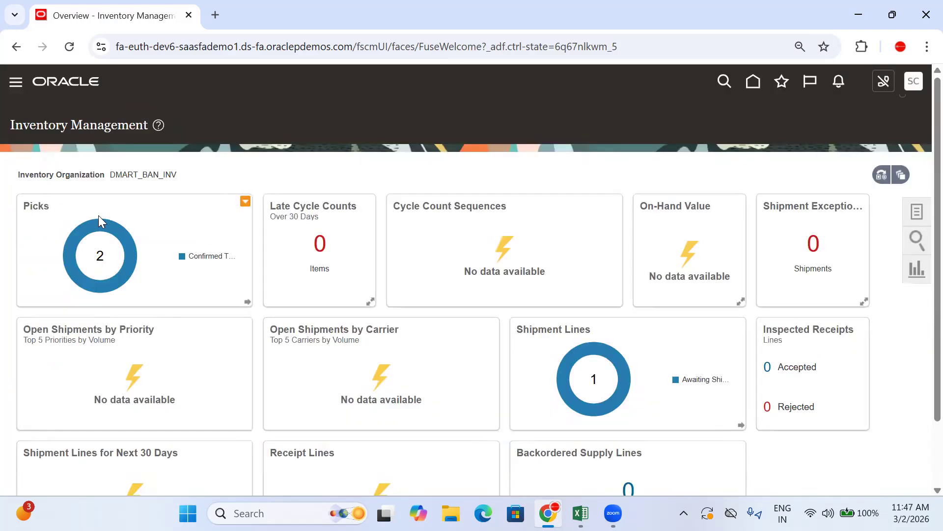
{"action": "mouse_move", "coordinate": [117, 231]}
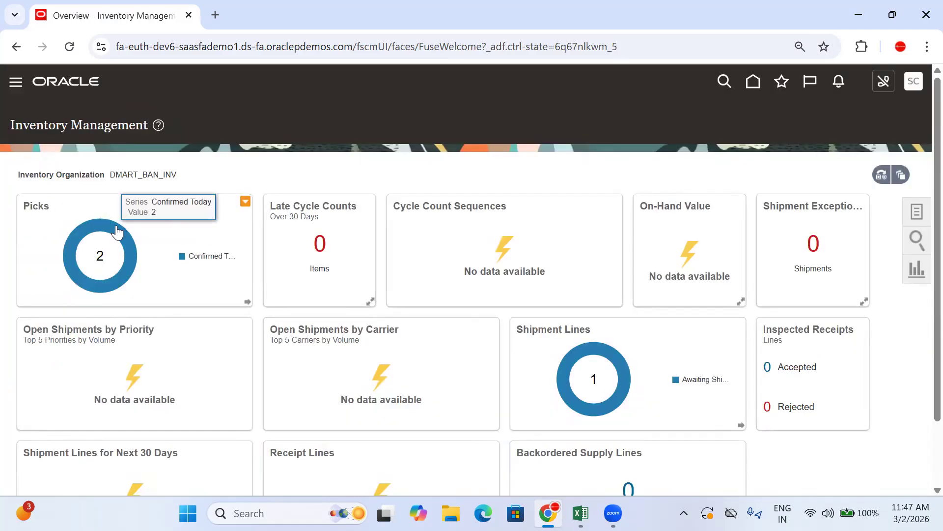
{"action": "scroll", "coordinate": [741, 252], "scroll_direction": "down", "scroll_amount": 2}
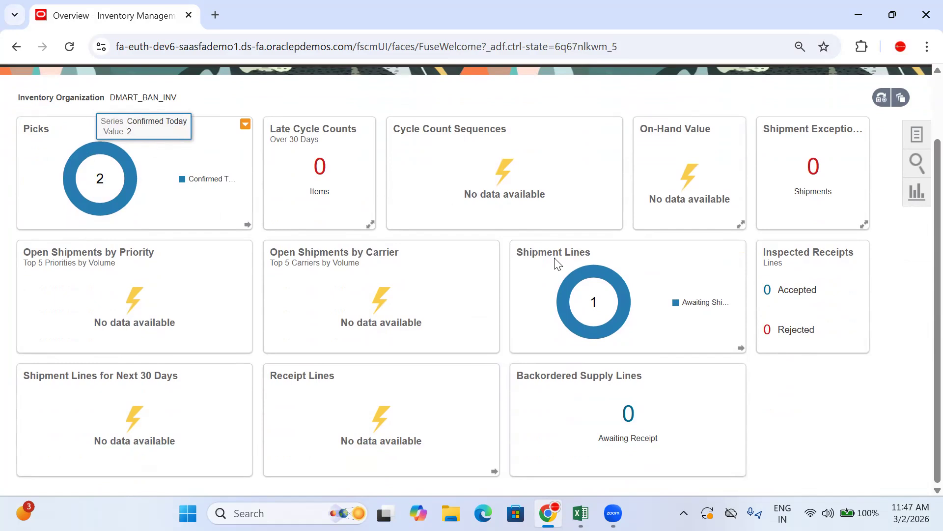
Switch to Excel and enter "Create Pickwave" in both B1040 and C1040 of the process flow
{"action": "left_click", "coordinate": [581, 513]}
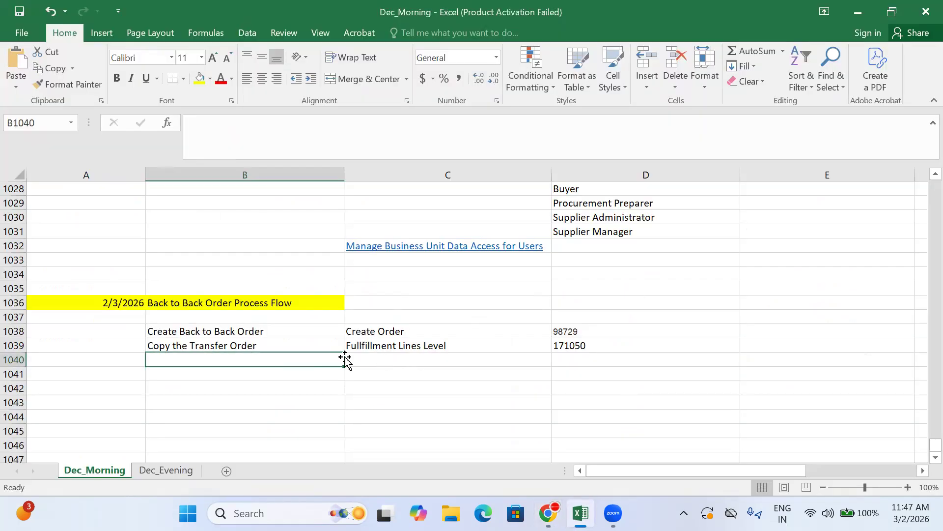
{"action": "type", "text": "Create"}
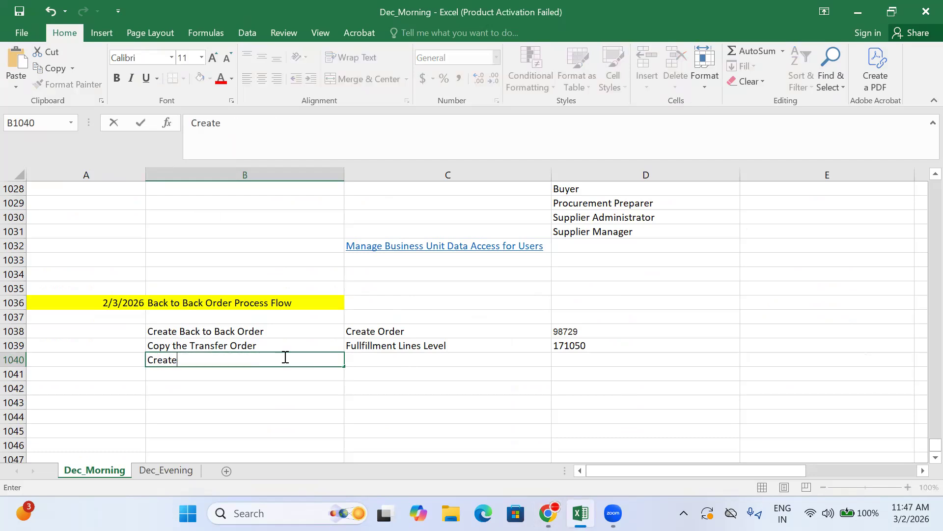
{"action": "type", "text": " Pickwave"}
{"action": "key", "text": "Tab"}
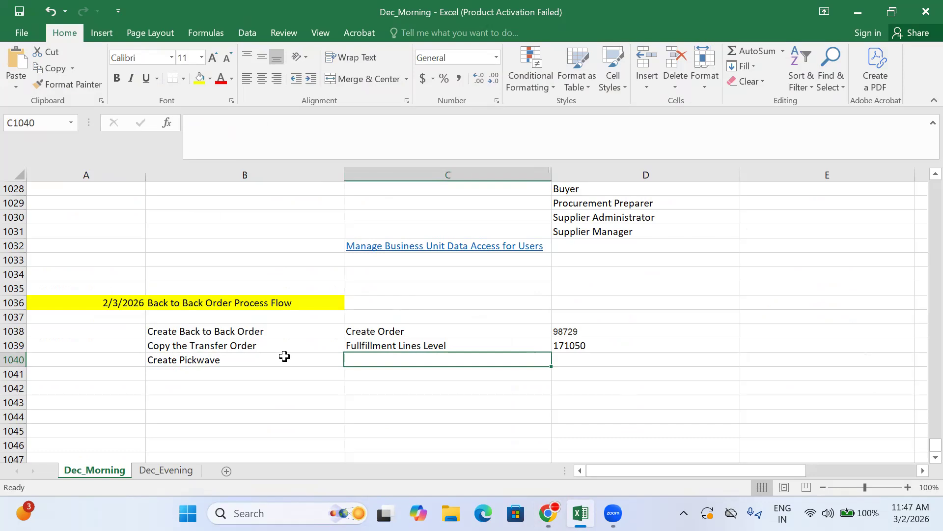
{"action": "type", "text": "Create "}
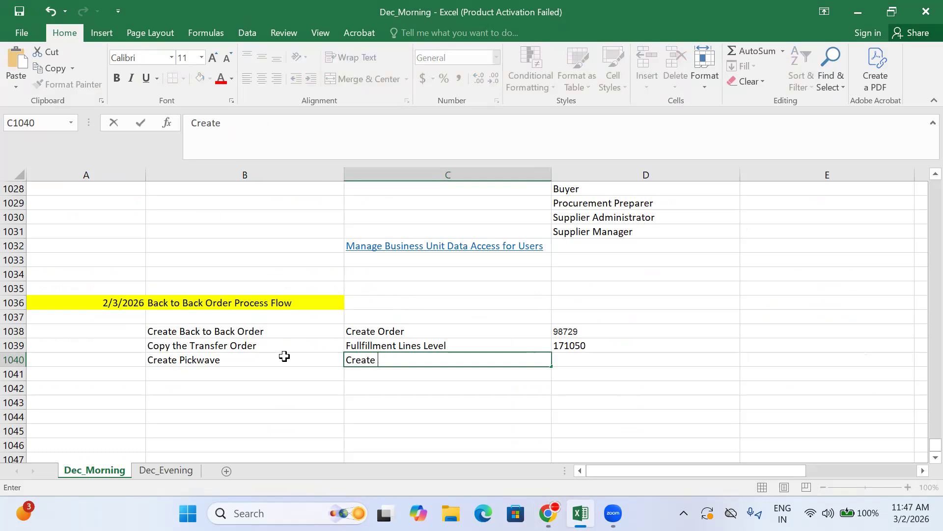
{"action": "type", "text": "Pickwave"}
{"action": "key", "text": "Tab"}
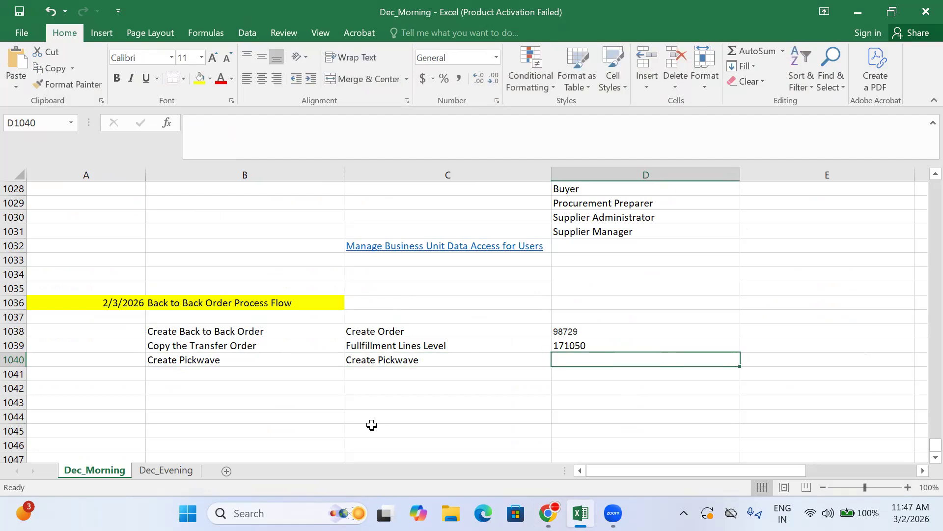
Return to Oracle and open the list of pick slips confirmed today from the Picks overview
{"action": "key", "text": "alt+Tab"}
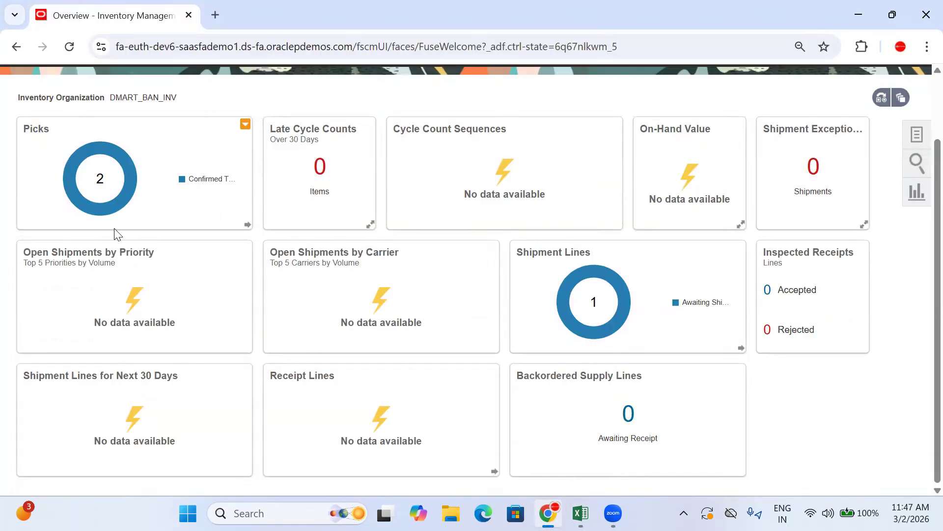
{"action": "scroll", "coordinate": [116, 235], "scroll_direction": "up", "scroll_amount": 2}
{"action": "scroll", "coordinate": [224, 236], "scroll_direction": "down", "scroll_amount": 2}
{"action": "scroll", "coordinate": [76, 177], "scroll_direction": "up", "scroll_amount": 2}
{"action": "mouse_move", "coordinate": [126, 250]}
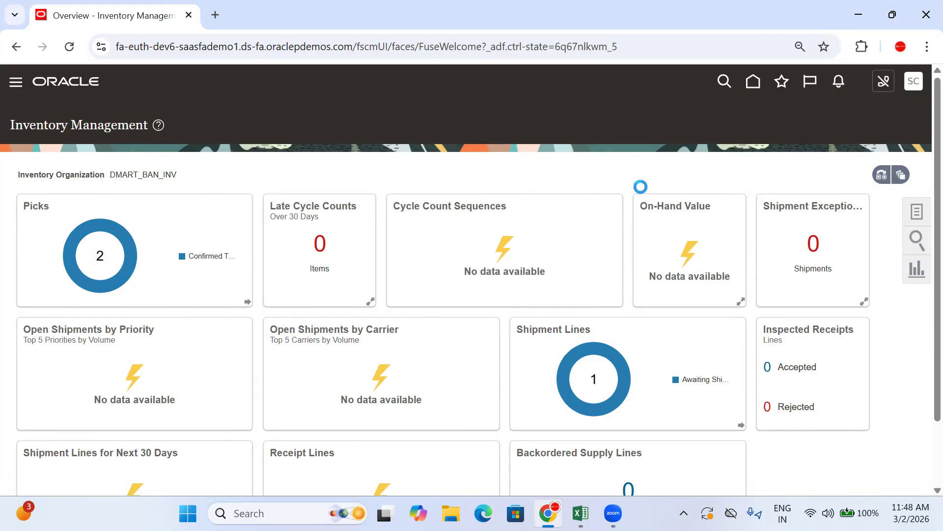
{"action": "mouse_move", "coordinate": [620, 213]}
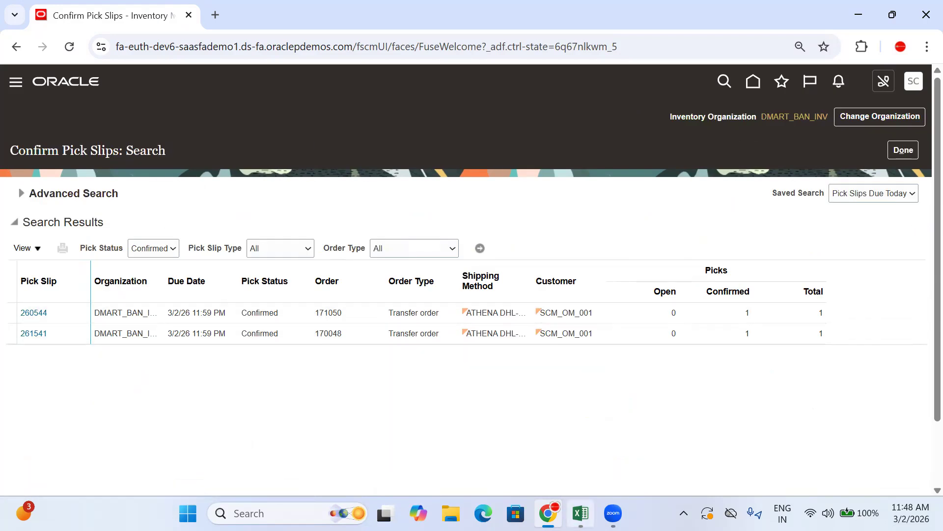
Check the transfer order number in the Excel process flow and select the matching pick slip in Oracle
{"action": "left_click", "coordinate": [580, 513]}
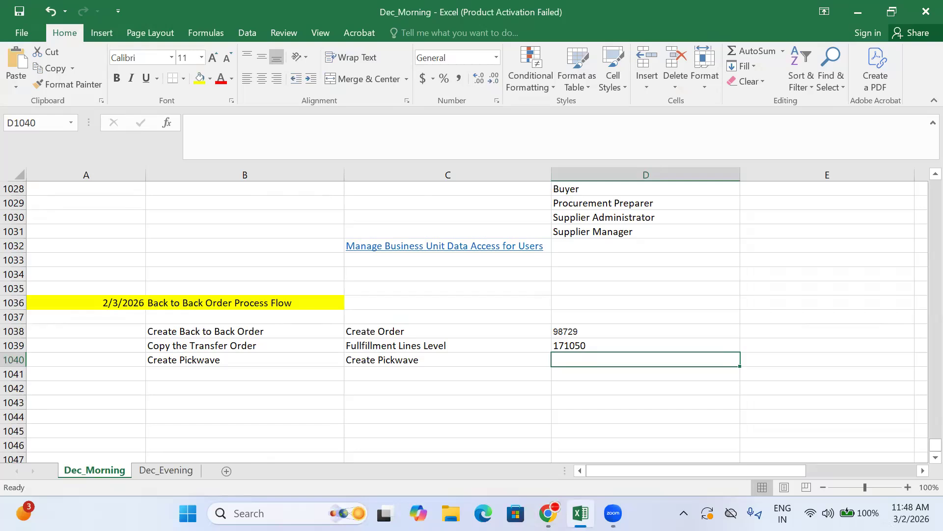
{"action": "left_click", "coordinate": [581, 513]}
{"action": "left_click", "coordinate": [362, 315]}
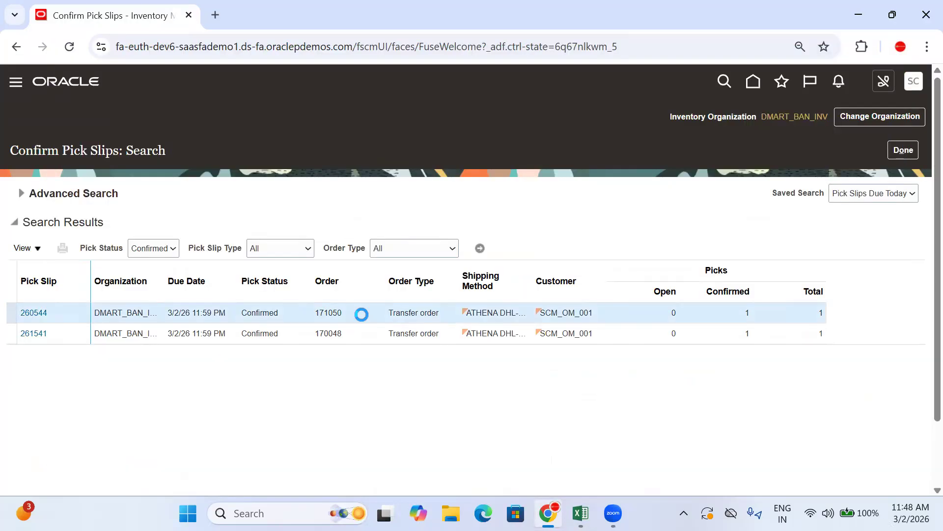
Open pick slip 260544, expand its summary details and copy the pick wave number
{"action": "left_click", "coordinate": [46, 311]}
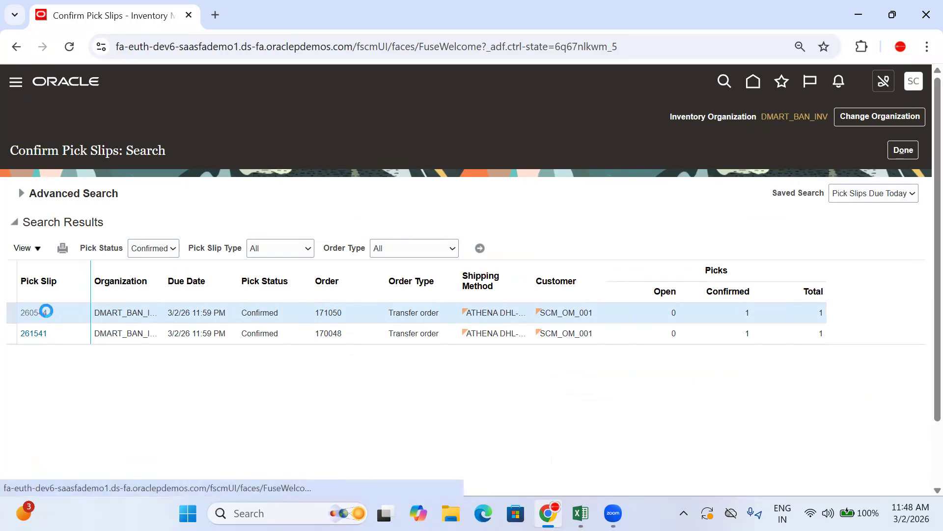
{"action": "left_click", "coordinate": [95, 212]}
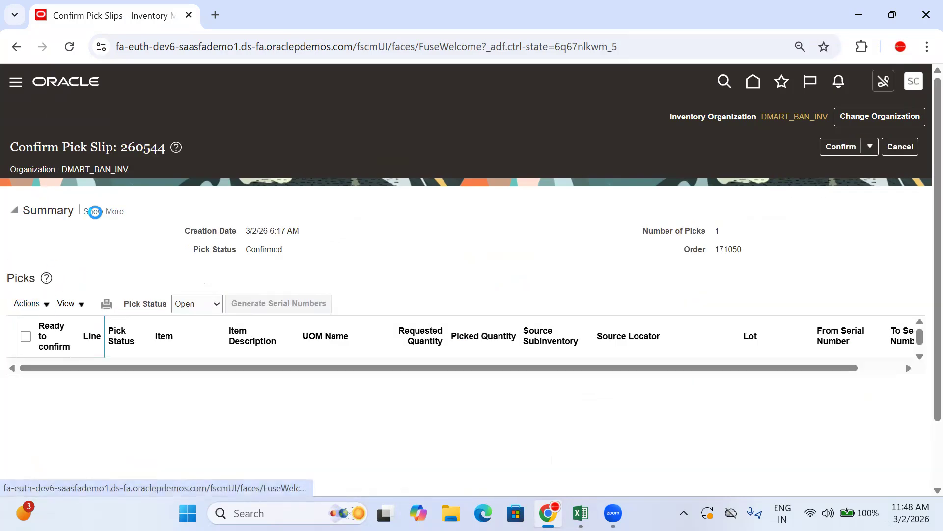
{"action": "double_click", "coordinate": [259, 269]}
{"action": "key", "text": "ctrl+c"}
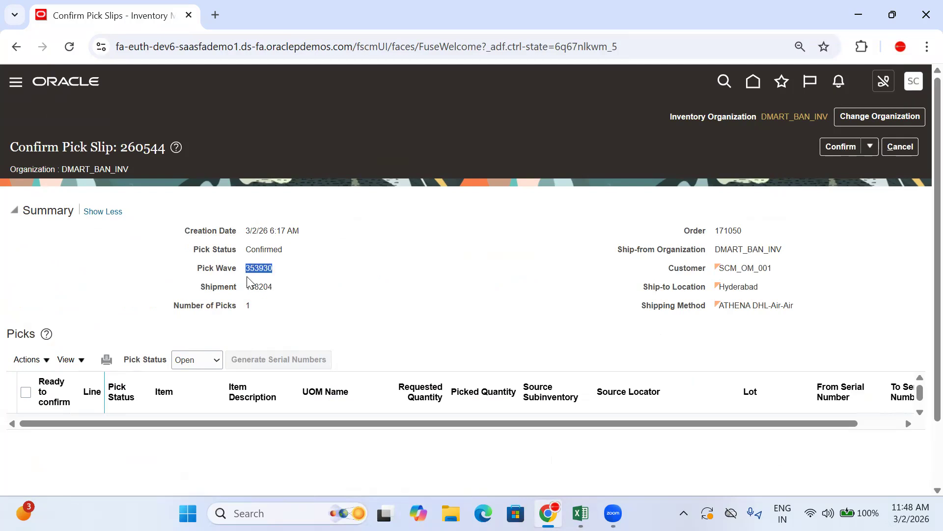
Switch to Excel, paste pick wave number 353930 into D1040 and left-align it
{"action": "left_click", "coordinate": [580, 513]}
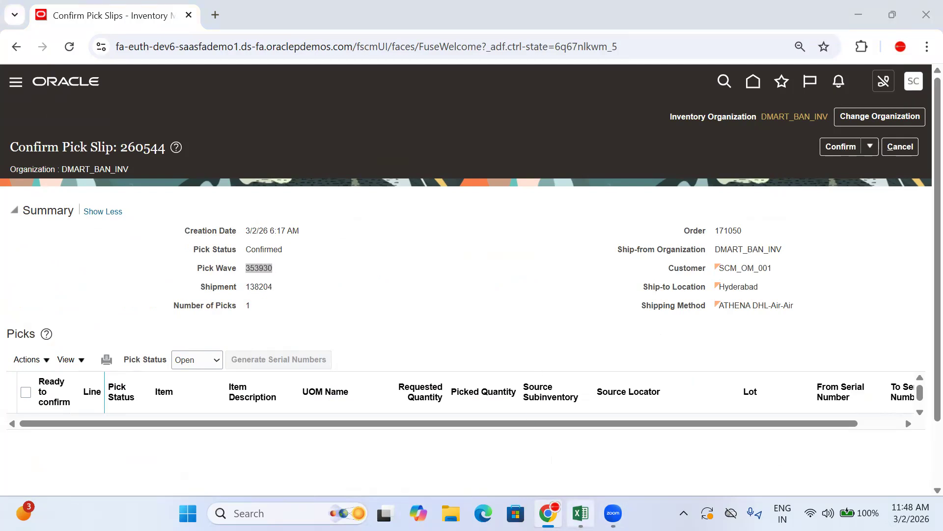
{"action": "key", "text": "ctrl+v"}
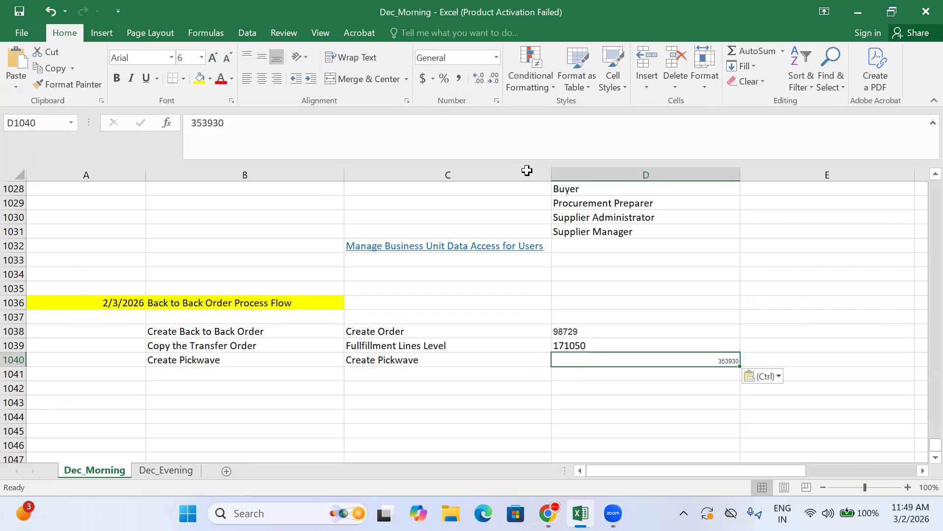
{"action": "left_click", "coordinate": [248, 79]}
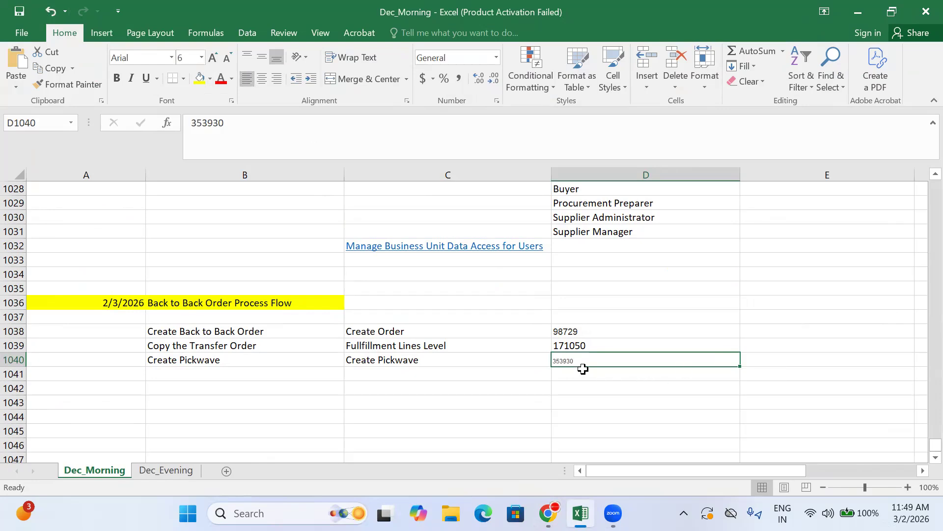
{"action": "key", "text": "Return"}
Copy shipment number 138204 from the Oracle pick slip, leave the slip and paste the number into D1041 in Excel
{"action": "key", "text": "alt+Tab"}
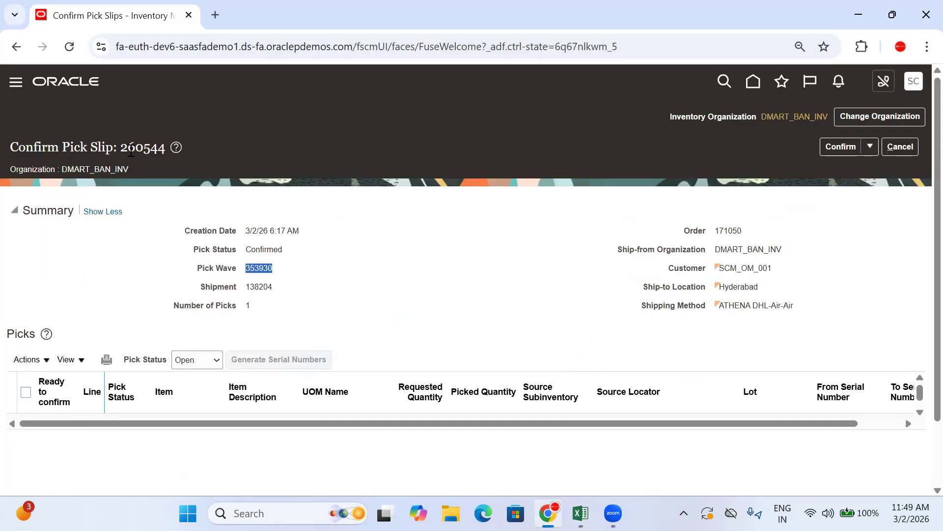
{"action": "double_click", "coordinate": [259, 282]}
{"action": "key", "text": "ctrl+c"}
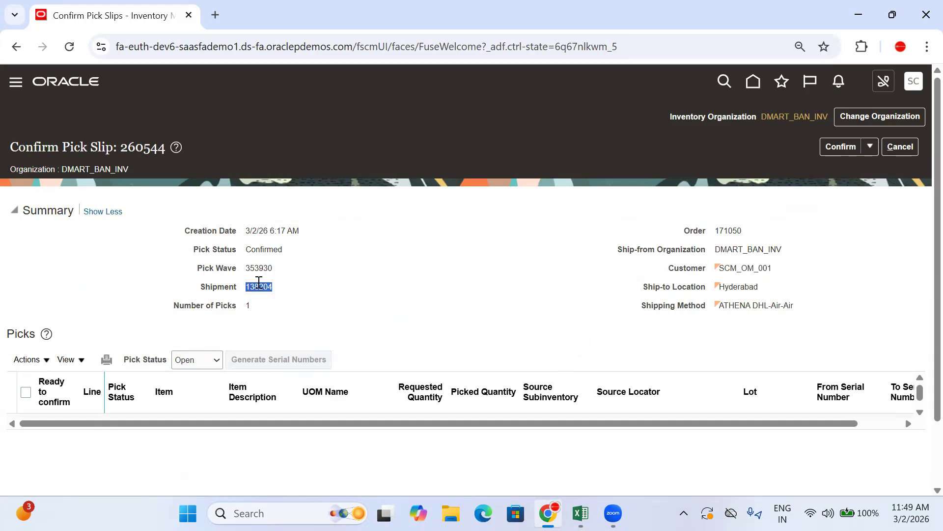
{"action": "left_click", "coordinate": [870, 147]}
{"action": "left_click", "coordinate": [901, 148]}
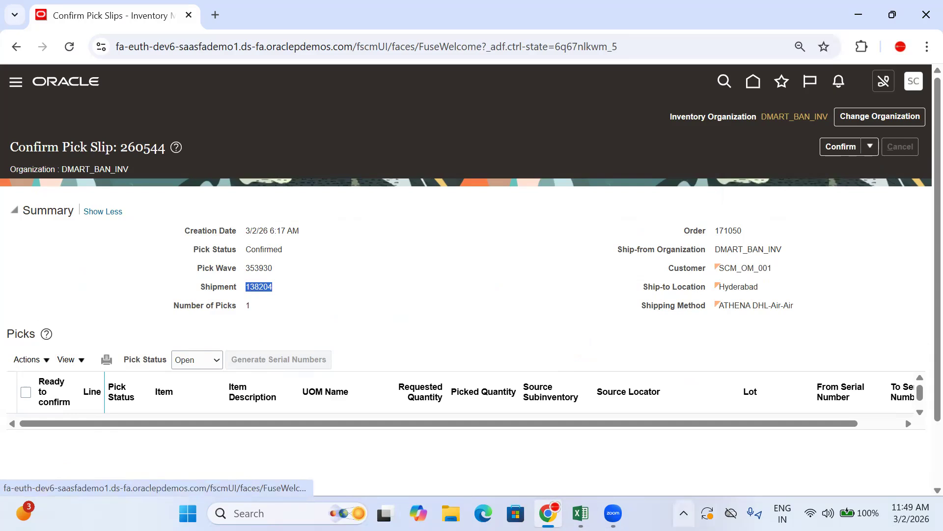
{"action": "key", "text": "alt+Tab"}
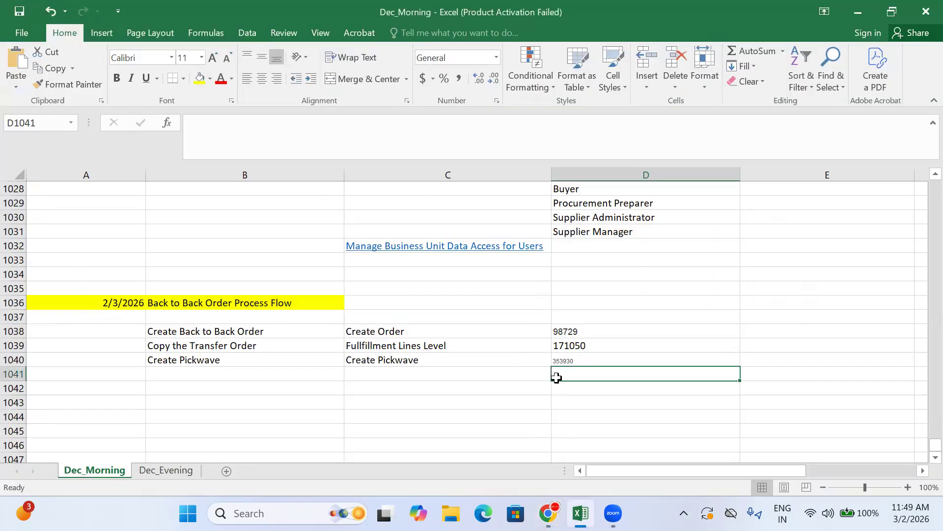
{"action": "key", "text": "ctrl+v"}
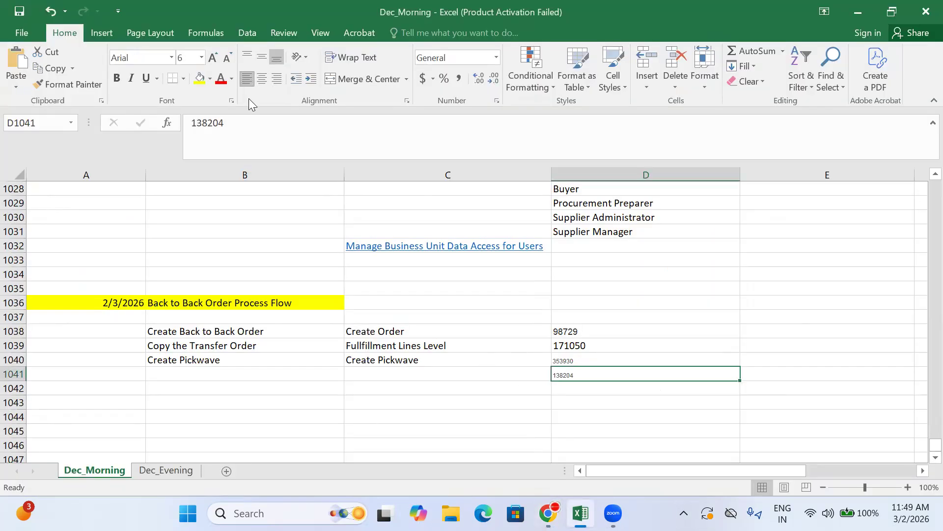
Enter "Confirm the Shipment" in B1041 of the process flow
{"action": "left_click", "coordinate": [269, 372]}
{"action": "type", "text": "Confirm the SHipment"}
{"action": "key", "text": "Tab"}
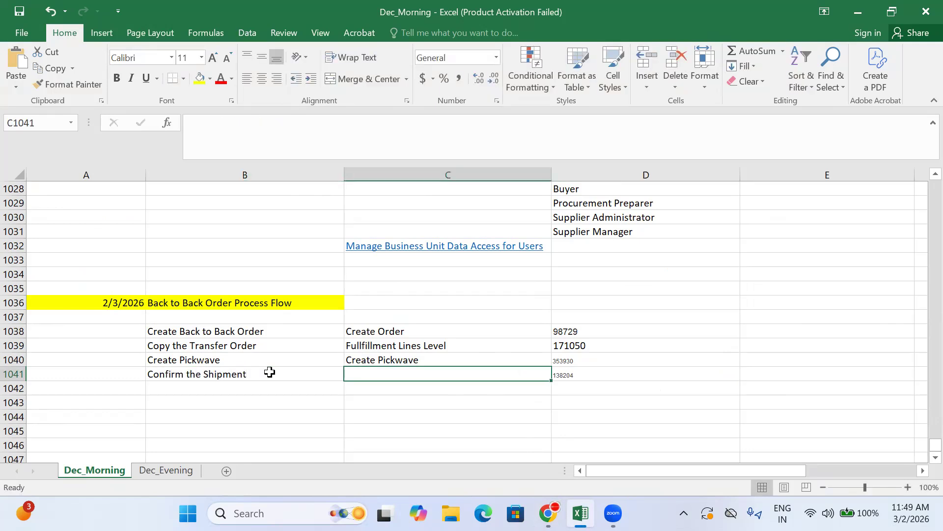
{"action": "left_click", "coordinate": [389, 358]}
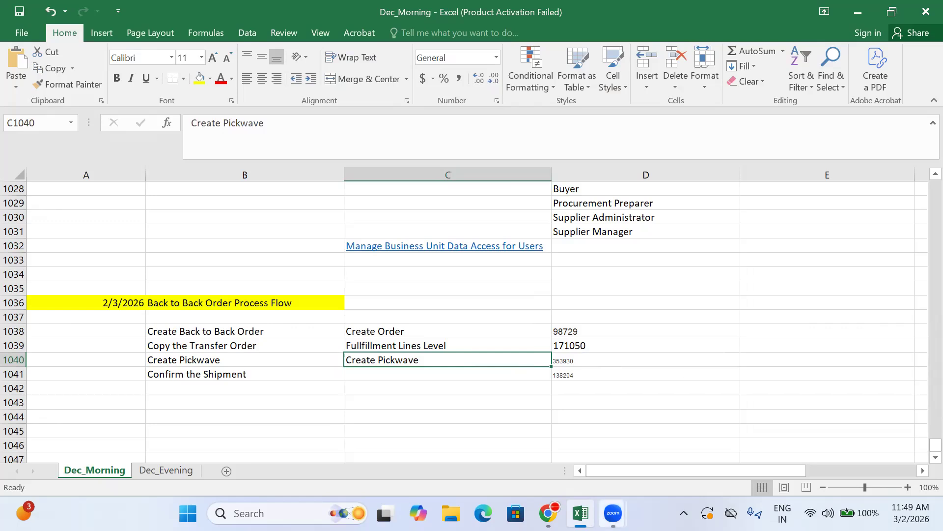
Return to Oracle, close the pick slip search and open Manage Shipments from the Shipments tasks
{"action": "left_click", "coordinate": [549, 513]}
{"action": "left_click", "coordinate": [904, 152]}
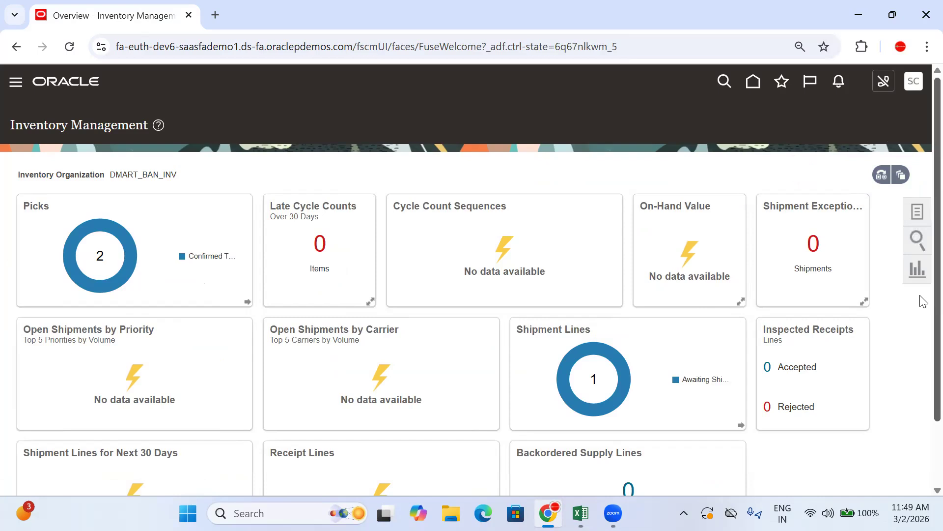
{"action": "left_click", "coordinate": [918, 210]}
{"action": "left_click", "coordinate": [857, 113]}
{"action": "left_click", "coordinate": [846, 169]}
{"action": "left_click", "coordinate": [847, 151]}
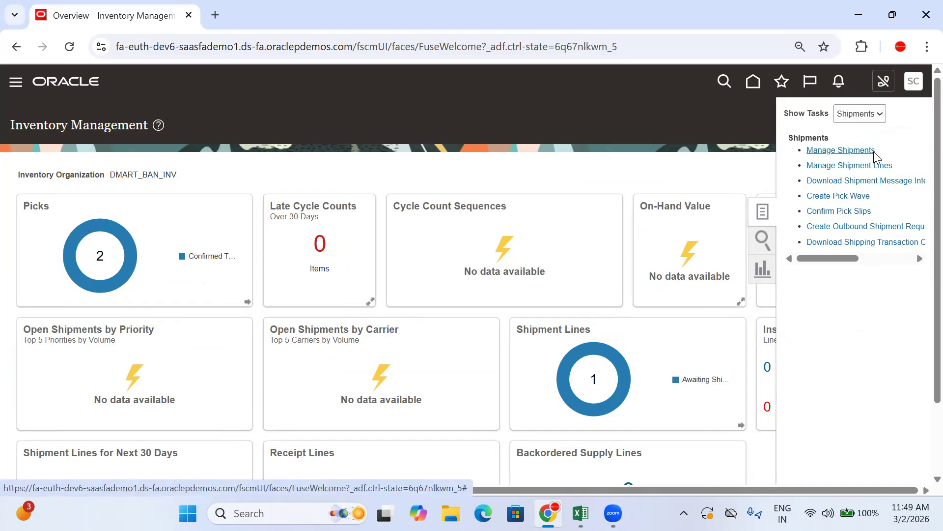
Search for shipment 138204 in Manage Shipments and open it for editing
{"action": "left_click", "coordinate": [213, 217]}
{"action": "type", "text": "138204"}
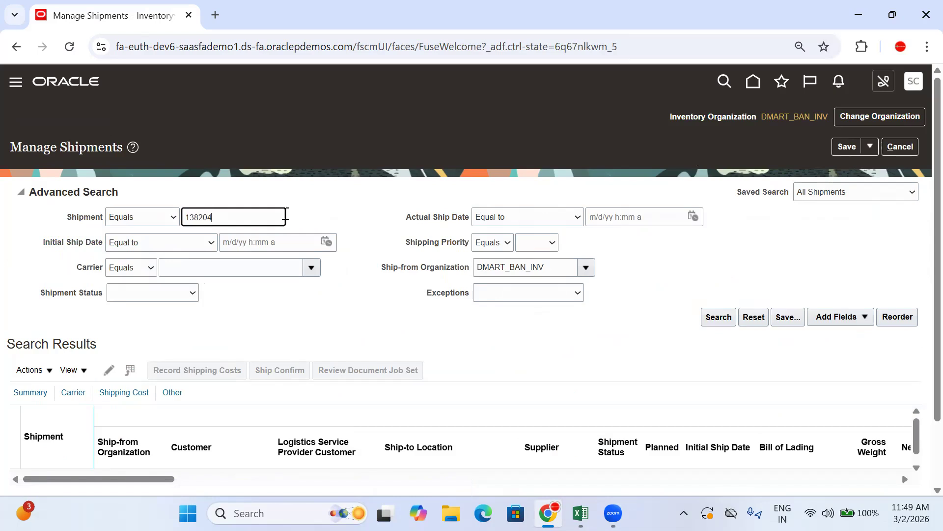
{"action": "left_click", "coordinate": [718, 317]}
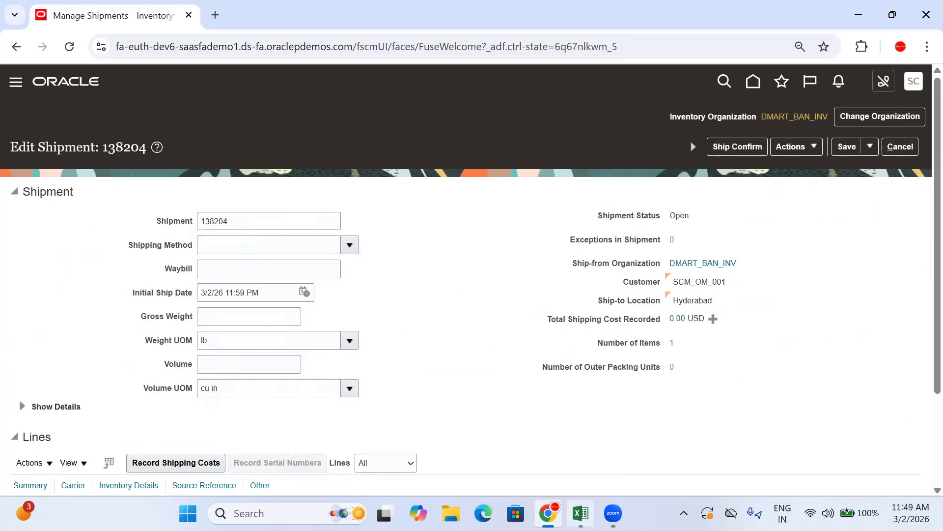
Check the shipment's status and lines, then ship confirm it, accepting the missing weight and volume warnings
{"action": "double_click", "coordinate": [680, 216]}
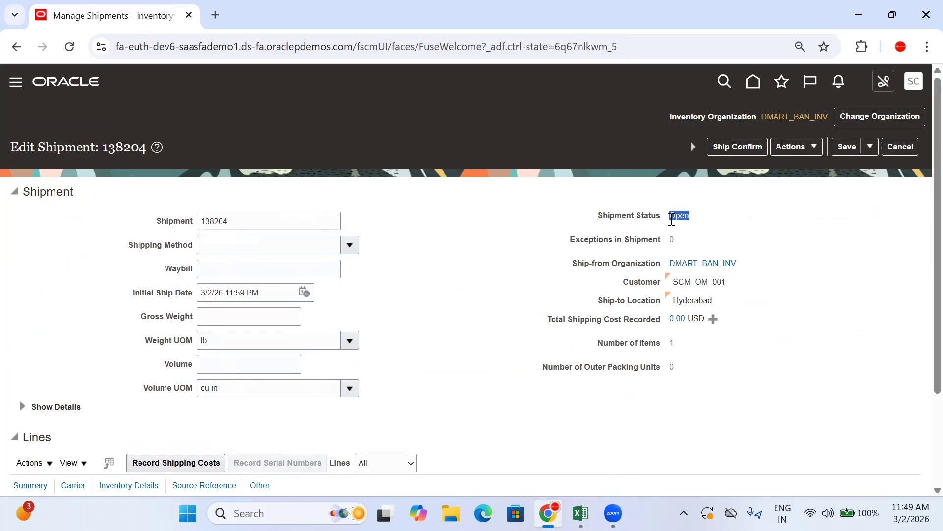
{"action": "scroll", "coordinate": [429, 269], "scroll_direction": "down", "scroll_amount": 2}
{"action": "scroll", "coordinate": [725, 263], "scroll_direction": "up", "scroll_amount": 2}
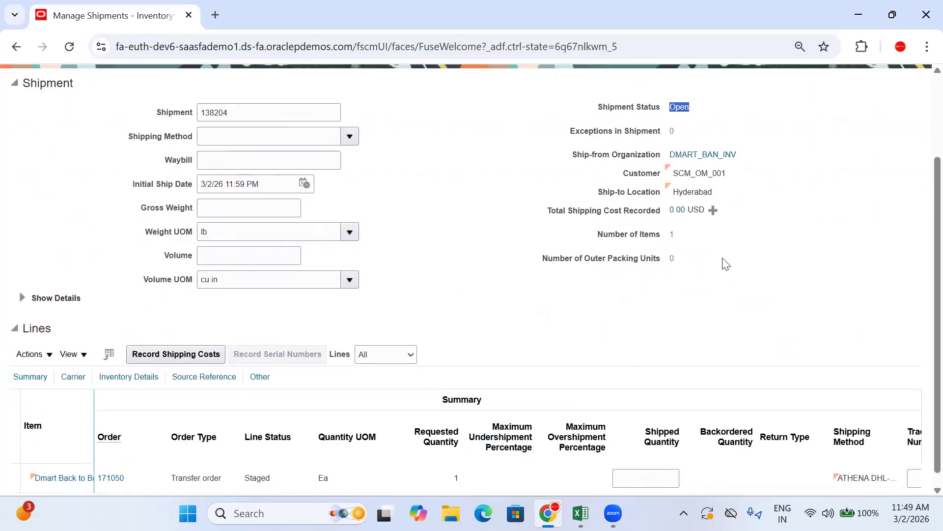
{"action": "left_click", "coordinate": [750, 146]}
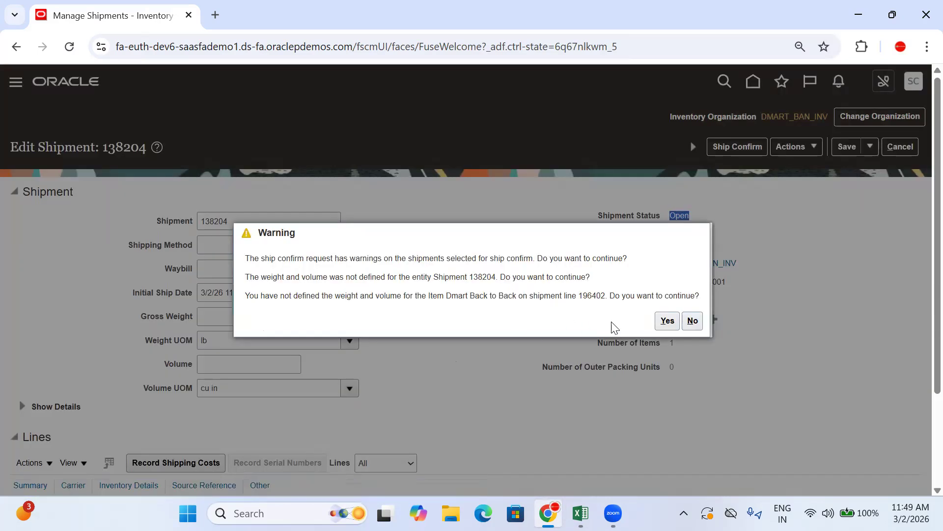
{"action": "left_click", "coordinate": [668, 322]}
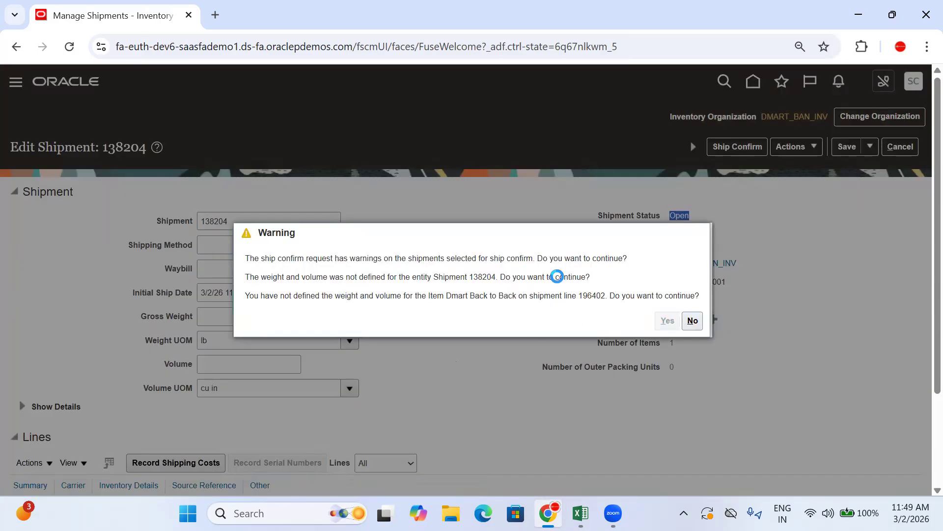
{"action": "scroll", "coordinate": [924, 151], "scroll_direction": "down", "scroll_amount": 2}
{"action": "scroll", "coordinate": [919, 148], "scroll_direction": "up", "scroll_amount": 2}
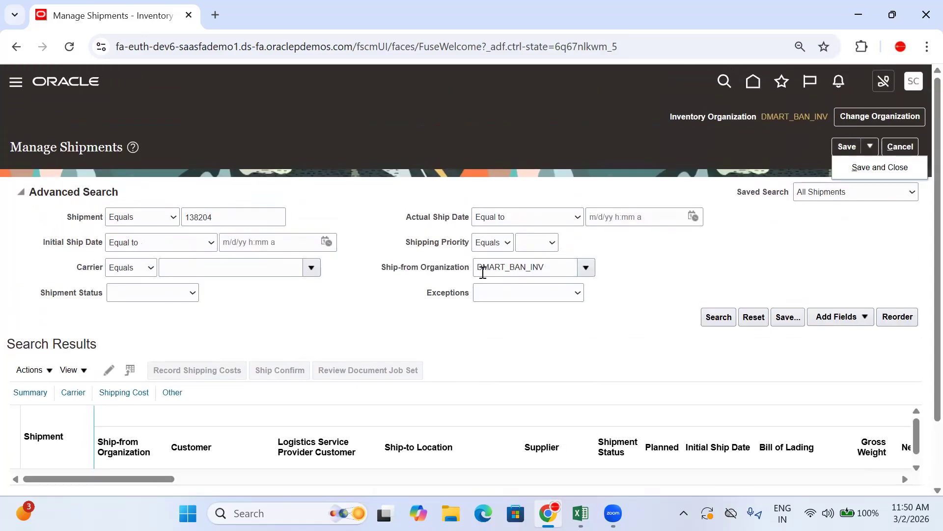
Search for shipment 138204 again, open it to check its shipment status, and save and close it
{"action": "left_click", "coordinate": [707, 317]}
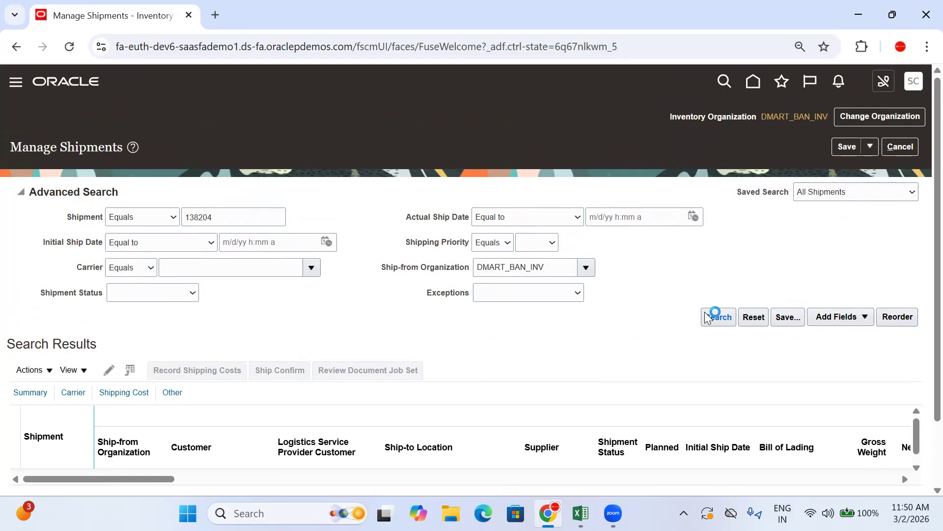
{"action": "left_click_drag", "start_coordinate": [702, 215], "coordinate": [673, 215]}
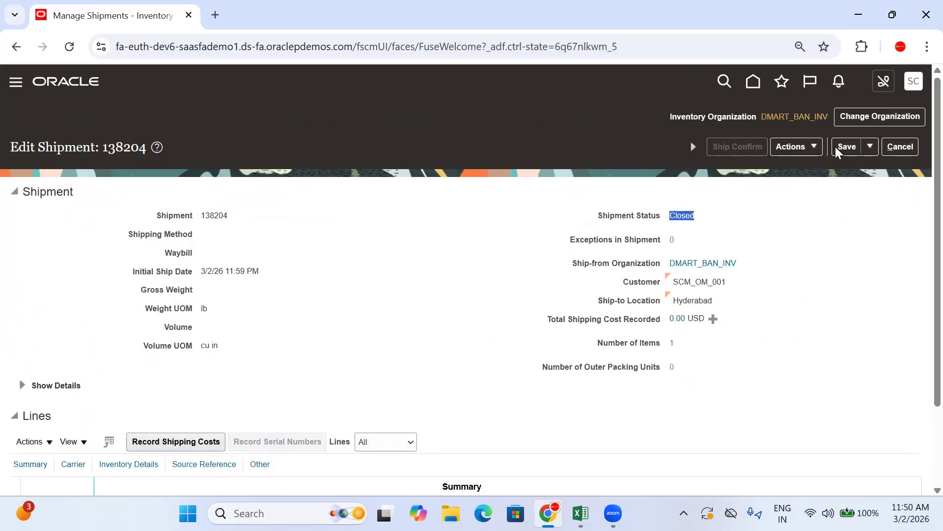
{"action": "left_click", "coordinate": [870, 146]}
{"action": "left_click", "coordinate": [873, 167]}
Save and close Manage Shipments, then copy the task name "Manage Shipments" into C1041 in Excel with plain formatting
{"action": "left_click", "coordinate": [866, 148]}
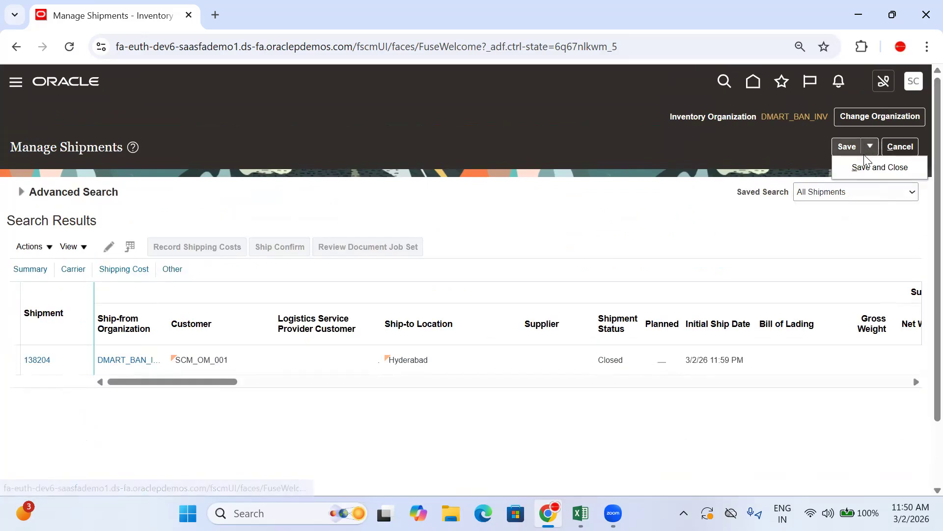
{"action": "left_click", "coordinate": [860, 168]}
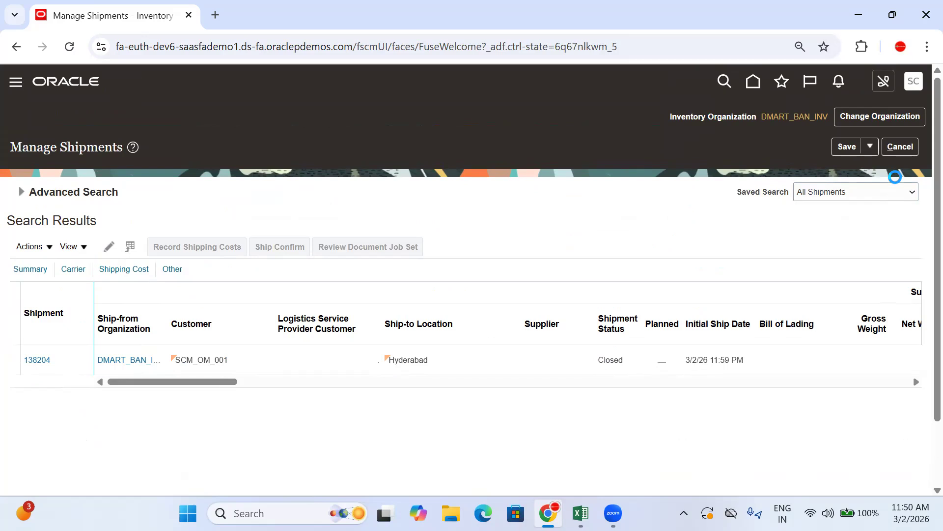
{"action": "left_click_drag", "start_coordinate": [877, 150], "coordinate": [807, 155]}
{"action": "key", "text": "ctrl+c"}
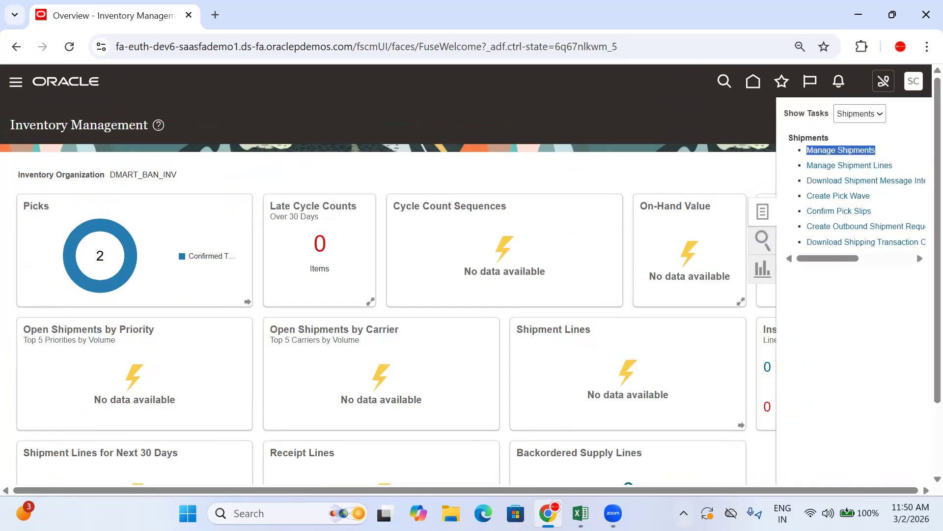
{"action": "left_click", "coordinate": [580, 513]}
{"action": "left_click", "coordinate": [388, 374]}
{"action": "key", "text": "ctrl+v"}
{"action": "right_click", "coordinate": [392, 376]}
{"action": "left_click", "coordinate": [432, 365]}
Increase the font size of the pick wave and shipment numbers in D1040:D1041 to 9
{"action": "left_click", "coordinate": [589, 348]}
{"action": "key", "text": "Down"}
{"action": "key", "text": "shift+Down"}
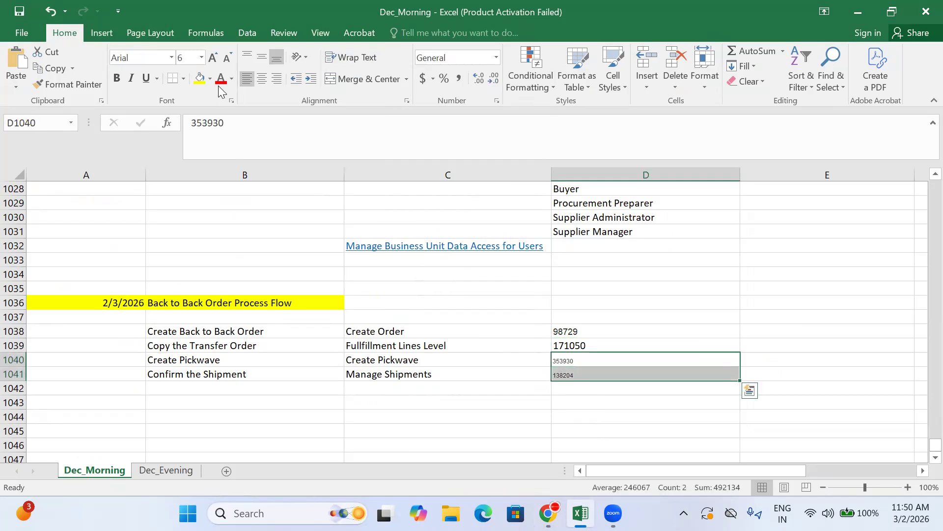
{"action": "left_click", "coordinate": [215, 58]}
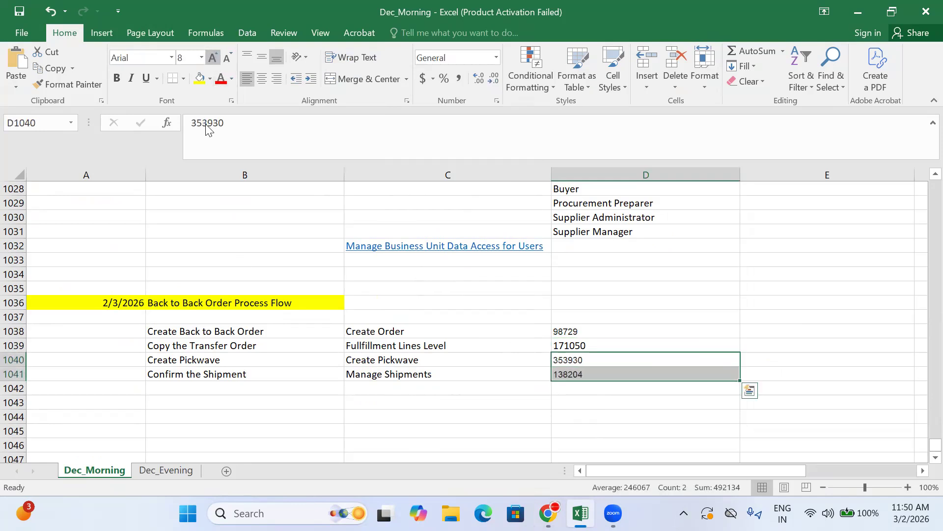
{"action": "left_click", "coordinate": [175, 388]}
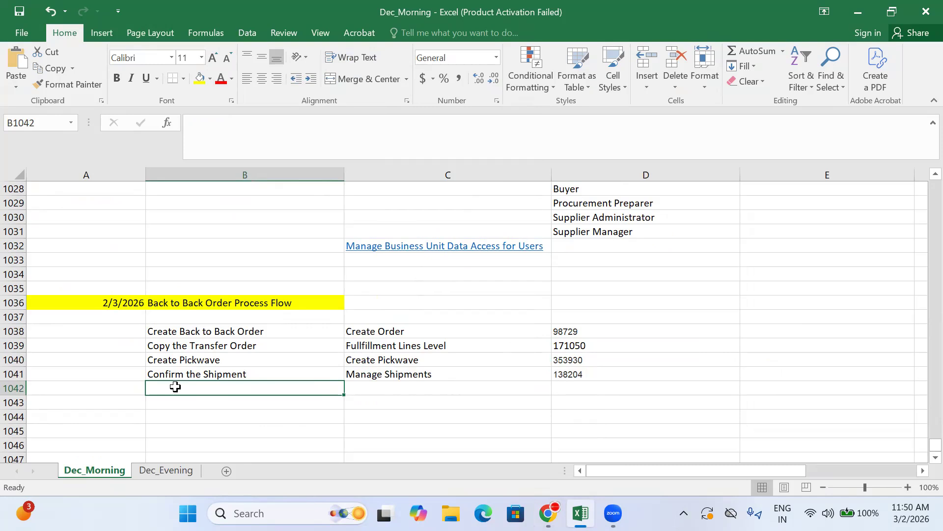
Switch to Oracle Fusion and change the inventory organization in Inventory Management to DMART_HYD
{"action": "left_click", "coordinate": [549, 513]}
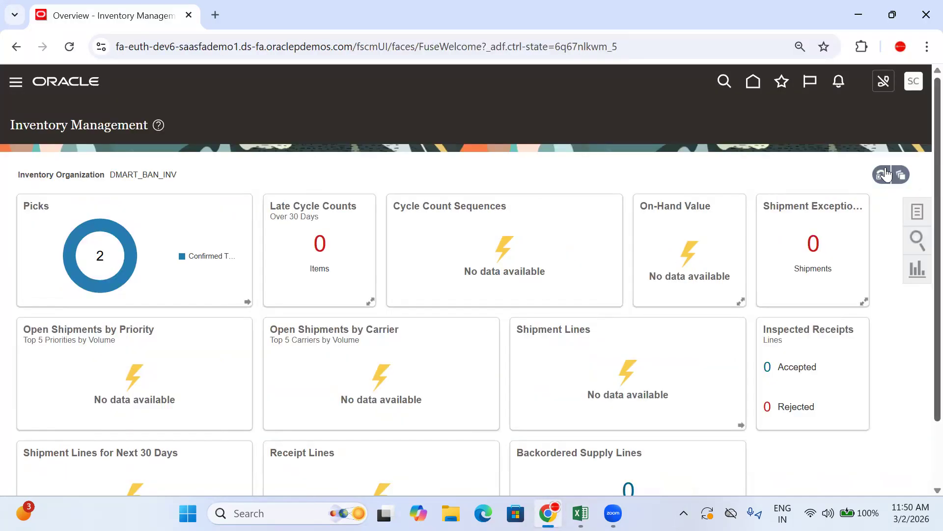
{"action": "left_click", "coordinate": [790, 258]}
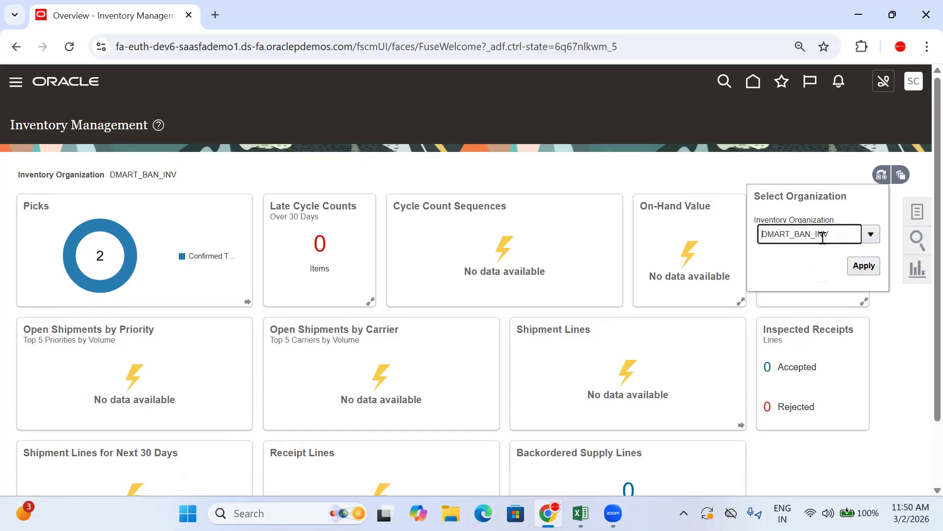
{"action": "left_click_drag", "start_coordinate": [828, 235], "coordinate": [805, 237]}
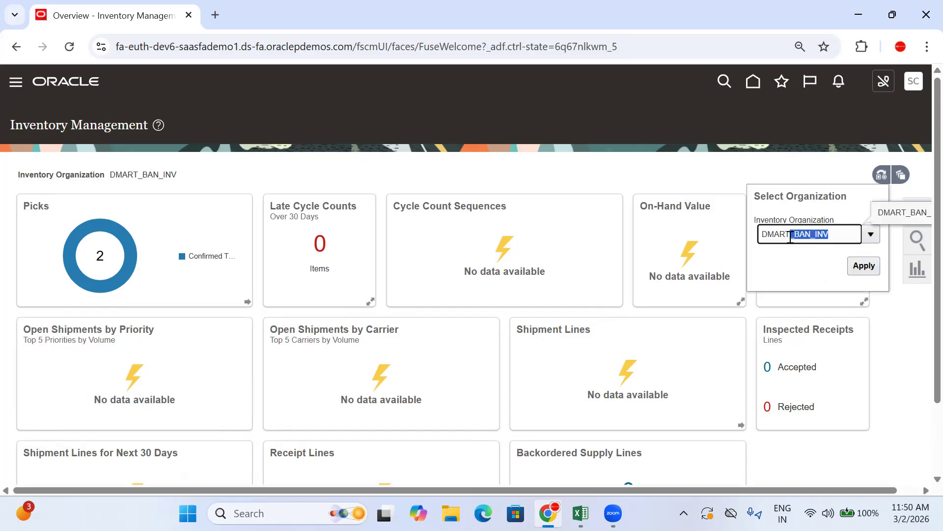
{"action": "type", "text": "_"}
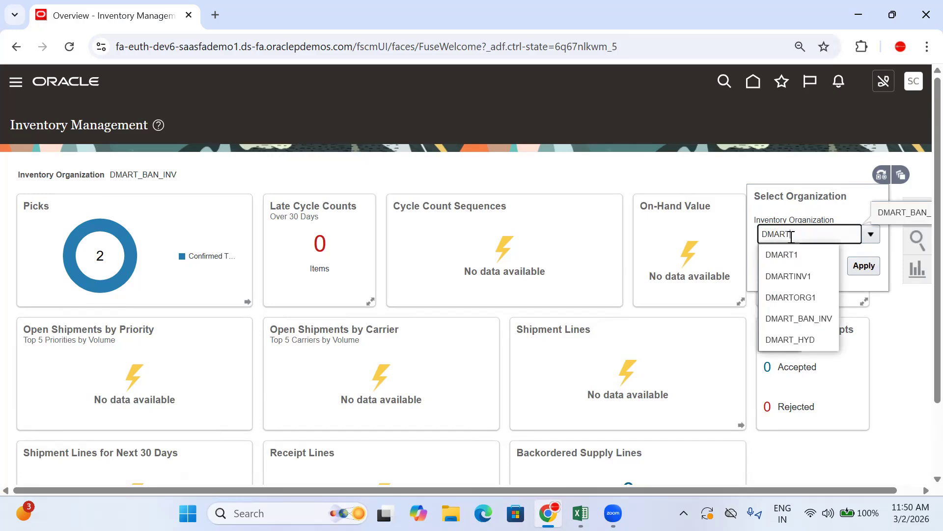
{"action": "left_click", "coordinate": [808, 339]}
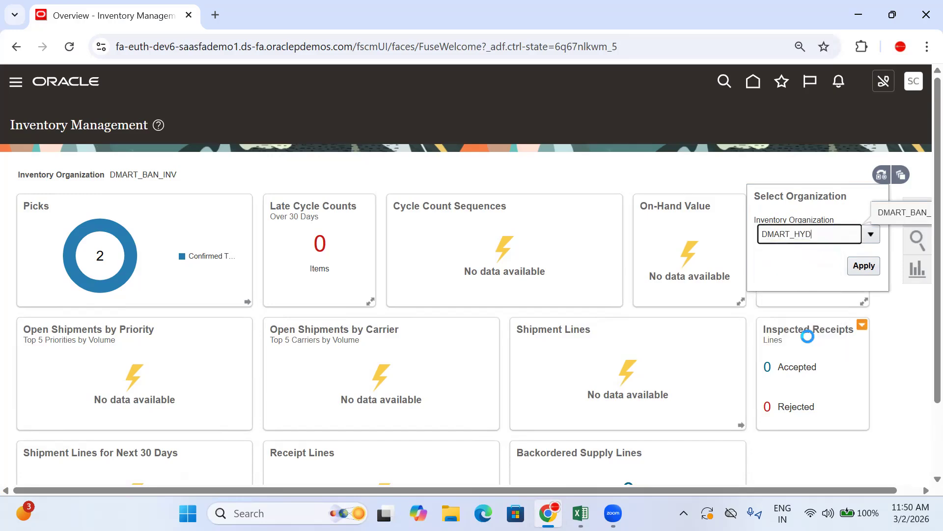
{"action": "left_click", "coordinate": [875, 271]}
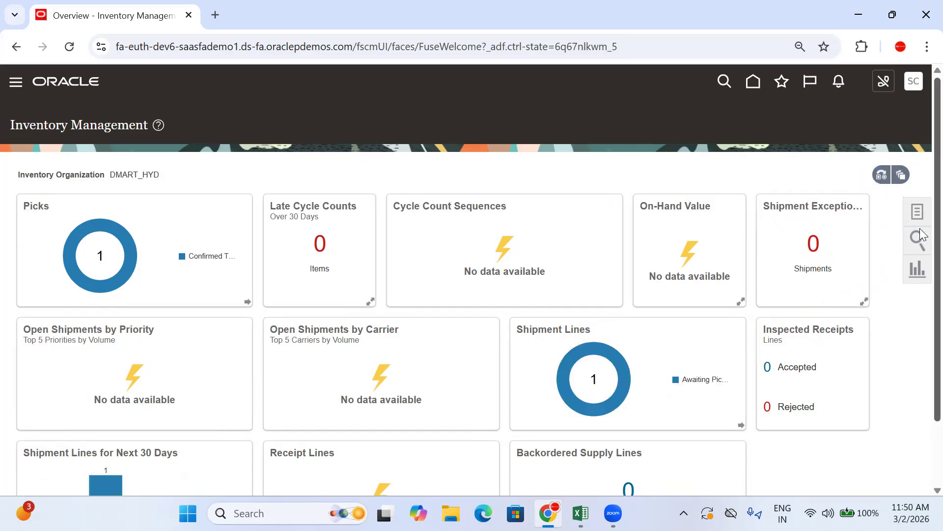
Show the Receipts tasks for the DMART_HYD inventory organization
{"action": "scroll", "coordinate": [752, 251], "scroll_direction": "down", "scroll_amount": 2}
{"action": "scroll", "coordinate": [752, 251], "scroll_direction": "up", "scroll_amount": 2}
{"action": "left_click", "coordinate": [919, 212]}
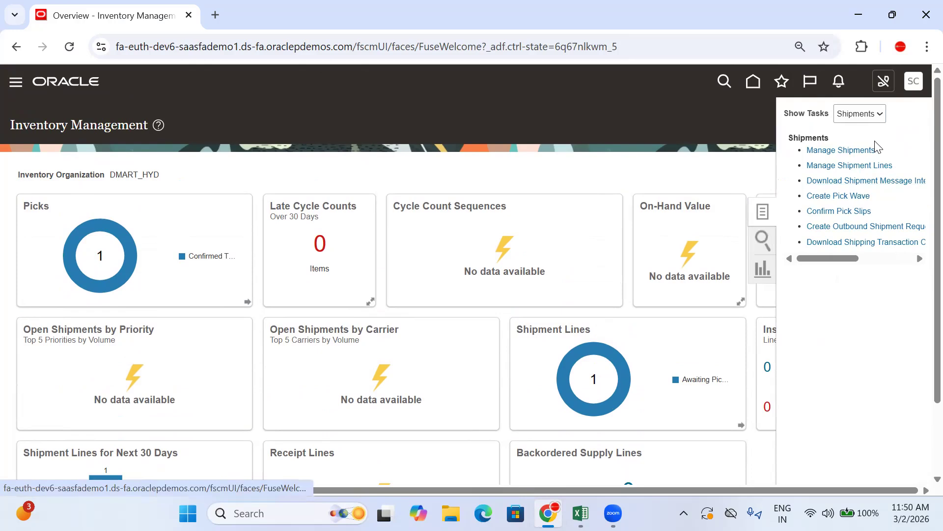
{"action": "left_click", "coordinate": [863, 121]}
{"action": "left_click", "coordinate": [854, 202]}
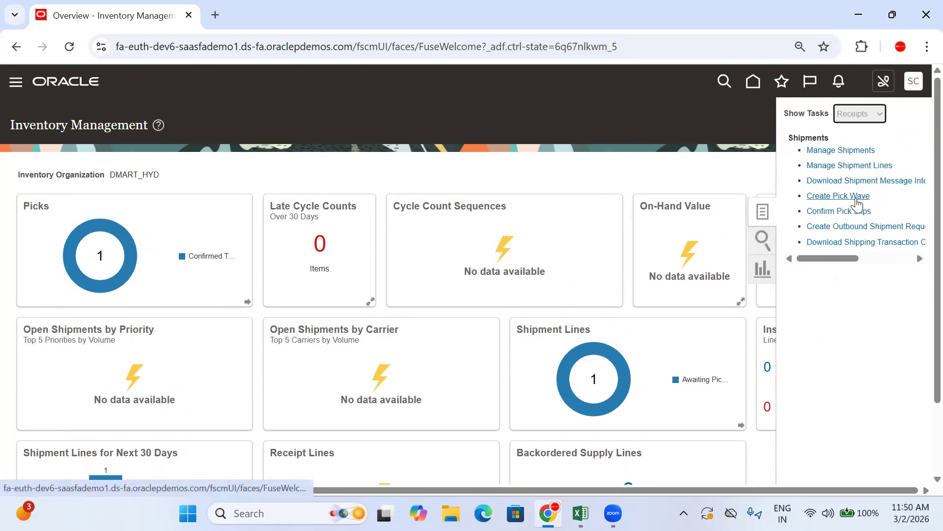
{"action": "left_click_drag", "start_coordinate": [920, 146], "coordinate": [856, 145]}
{"action": "left_click", "coordinate": [889, 147]}
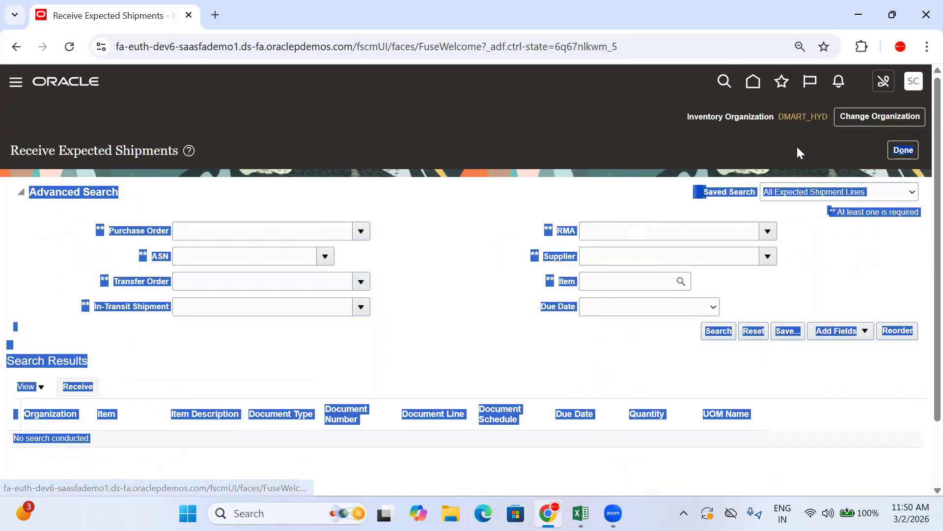
{"action": "left_click", "coordinate": [902, 150]}
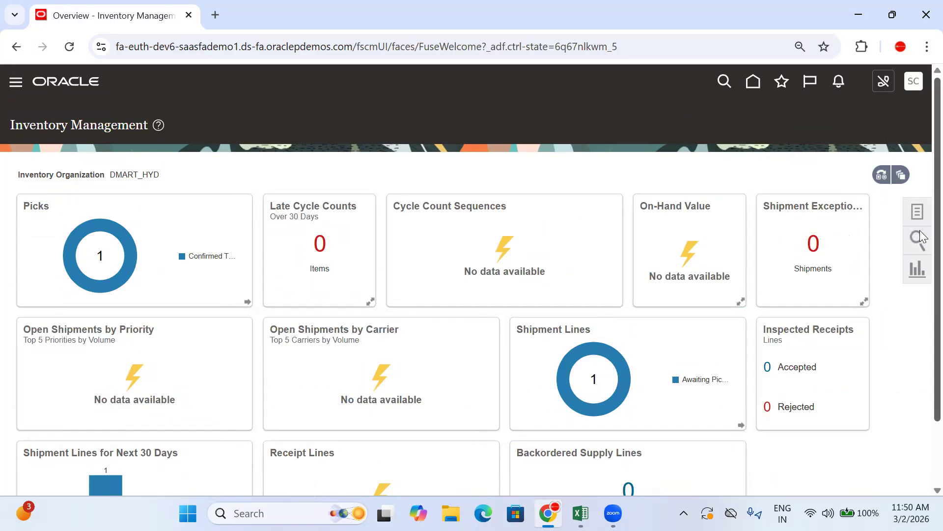
Copy the task name "Receive Expected Shipments" from the Receipts tasks into C1042 in Excel
{"action": "left_click", "coordinate": [919, 213]}
{"action": "left_click_drag", "start_coordinate": [917, 147], "coordinate": [802, 151]}
{"action": "key", "text": "ctrl+c"}
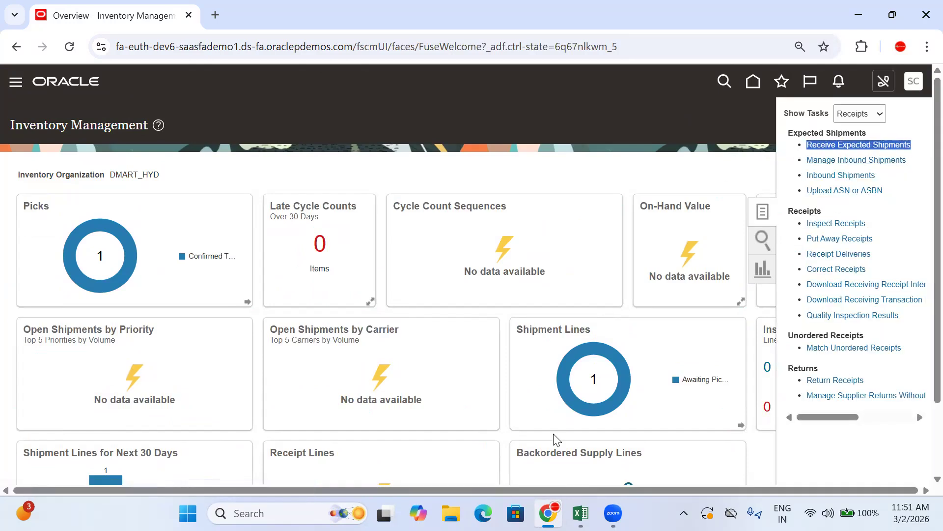
{"action": "left_click", "coordinate": [581, 513]}
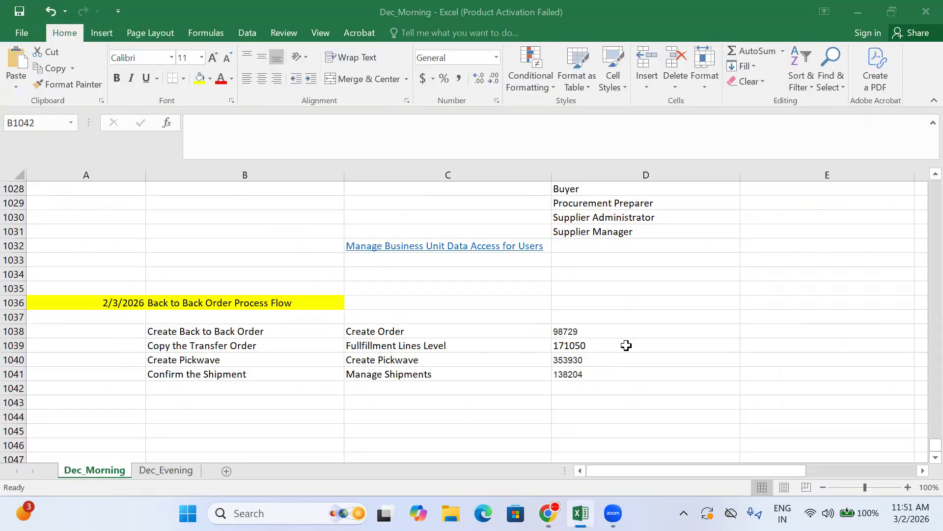
{"action": "left_click", "coordinate": [402, 390]}
{"action": "key", "text": "ctrl+v"}
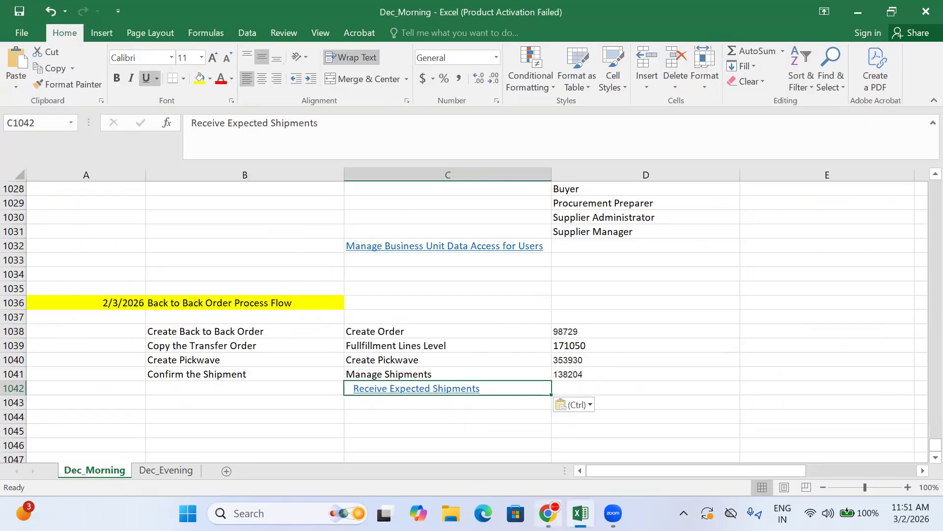
Switch back to Oracle Fusion and open the Receive Expected Shipments task
{"action": "left_click", "coordinate": [547, 513]}
{"action": "left_click", "coordinate": [925, 216]}
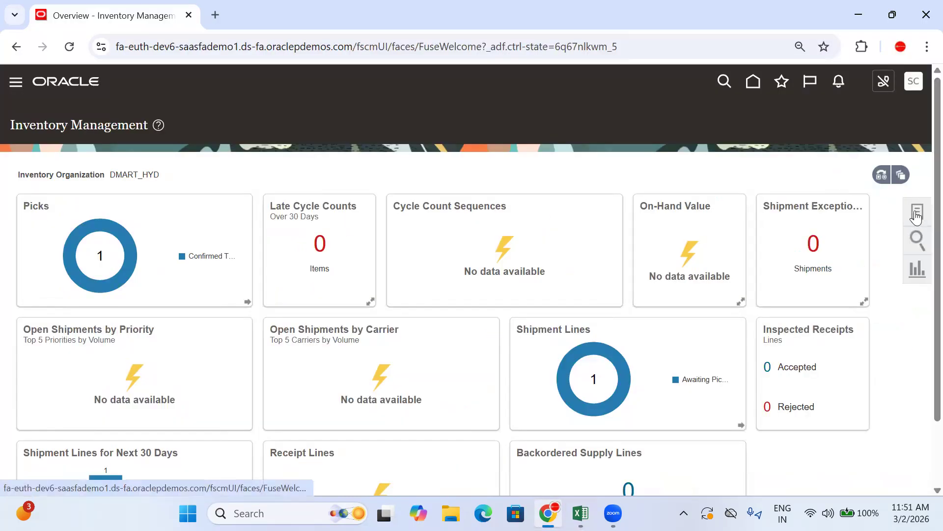
{"action": "left_click", "coordinate": [924, 215]}
{"action": "left_click", "coordinate": [852, 144]}
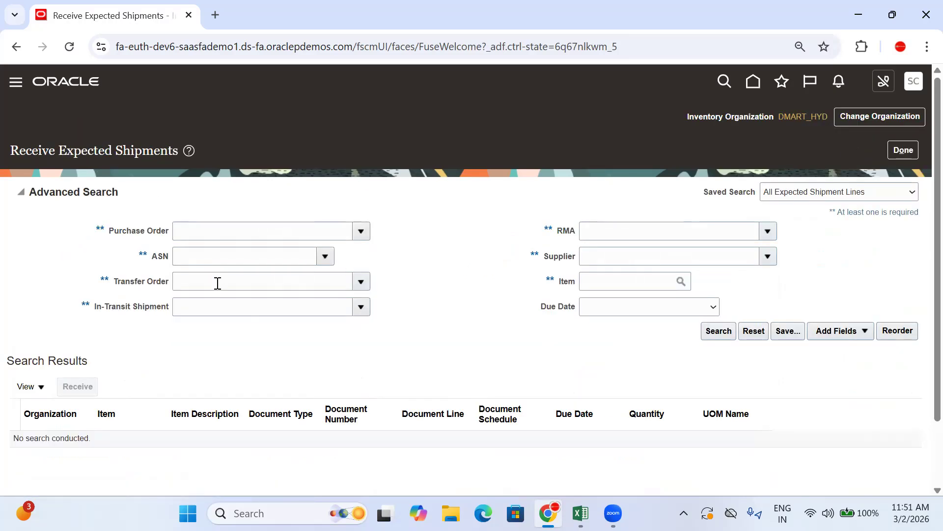
Search the expected shipments by transfer order, using the transfer order number copied from D1039 in Excel
{"action": "left_click", "coordinate": [218, 283]}
{"action": "left_click", "coordinate": [581, 513]}
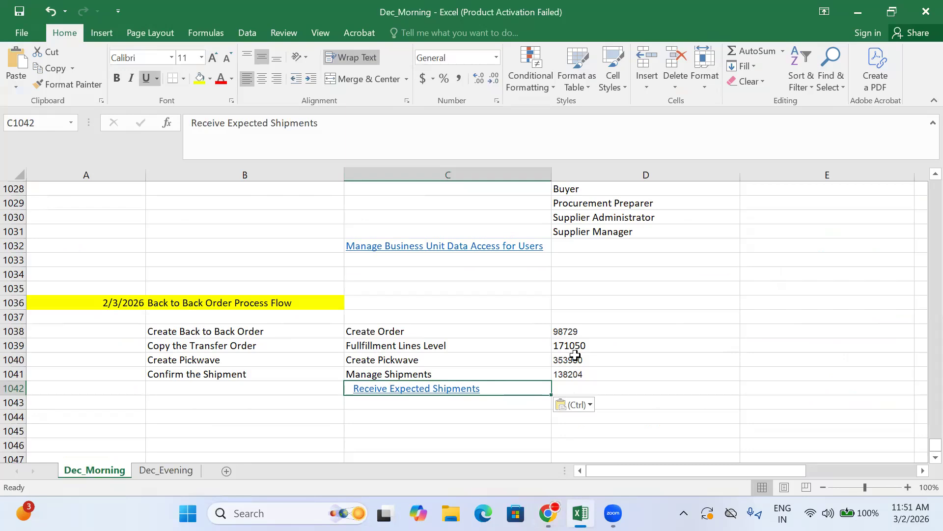
{"action": "left_click", "coordinate": [576, 343]}
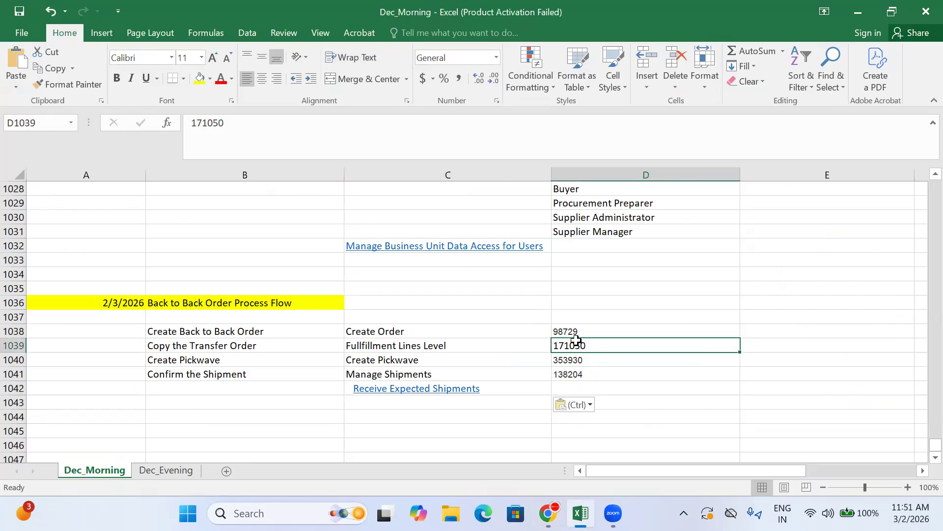
{"action": "key", "text": "ctrl+c"}
{"action": "left_click", "coordinate": [548, 513]}
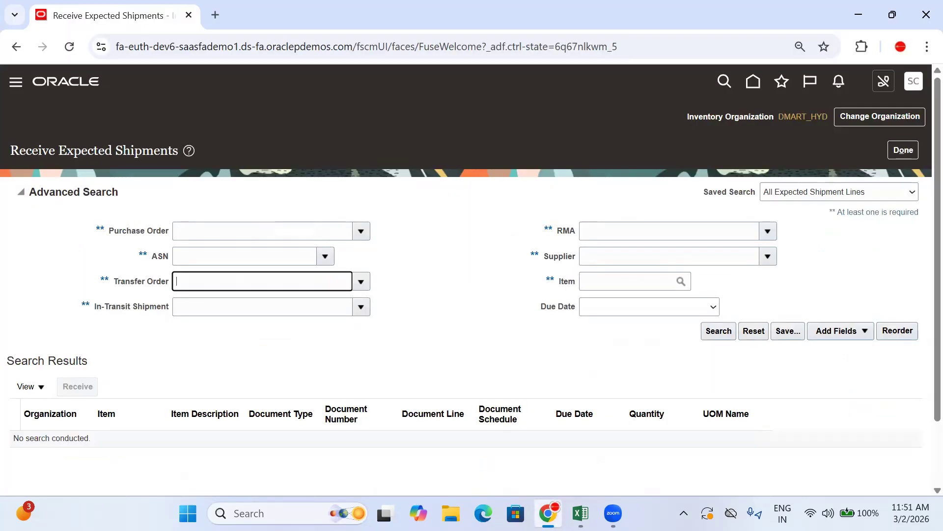
{"action": "key", "text": "ctrl+v"}
{"action": "left_click", "coordinate": [724, 331]}
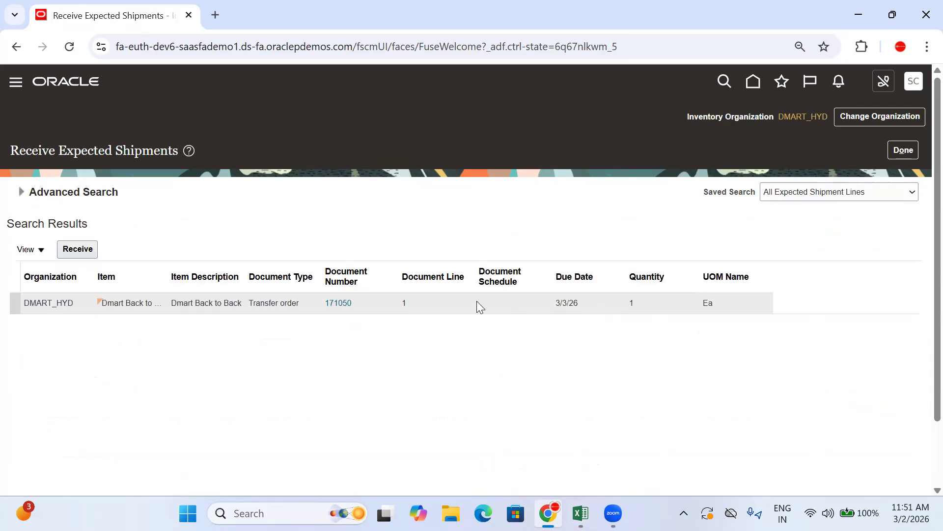
Start receiving the found transfer order line, fill in its receipt quantity and set the subinventory to Stores
{"action": "left_click", "coordinate": [86, 248]}
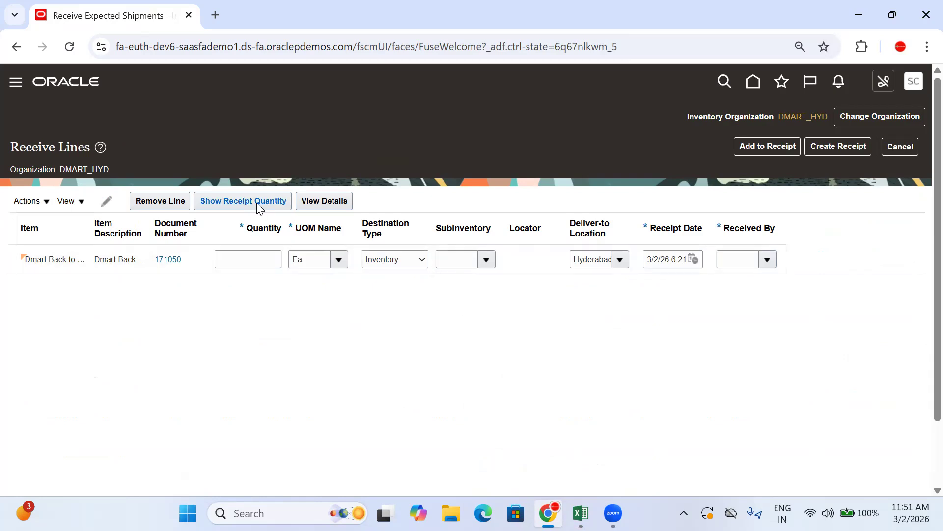
{"action": "left_click", "coordinate": [487, 259]}
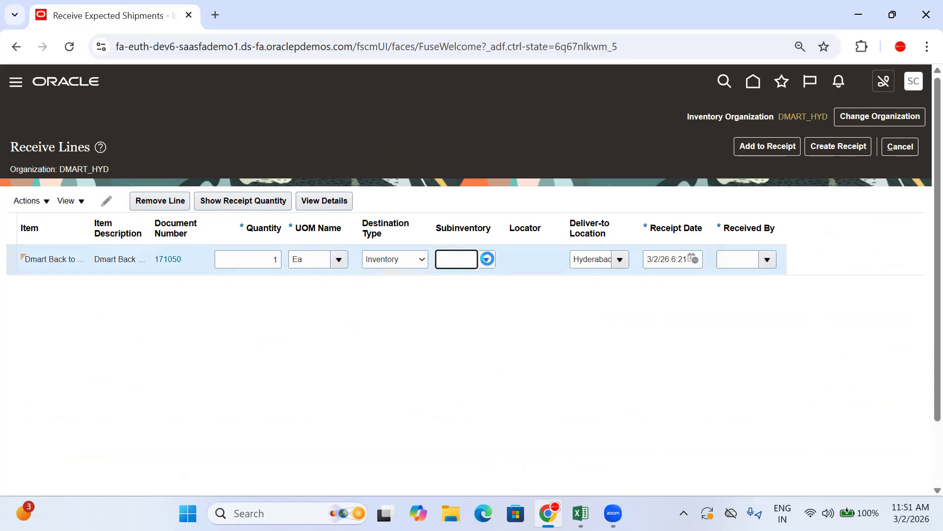
{"action": "left_click", "coordinate": [485, 260]}
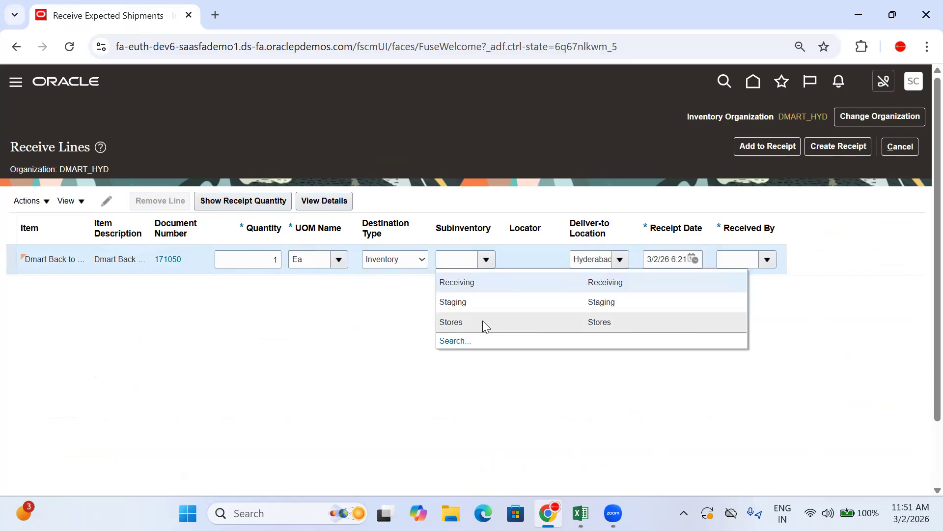
{"action": "left_click", "coordinate": [483, 320]}
Look up SCM_OM_001 and select it as Received By on the receipt line
{"action": "left_click", "coordinate": [770, 259]}
{"action": "left_click", "coordinate": [474, 280]}
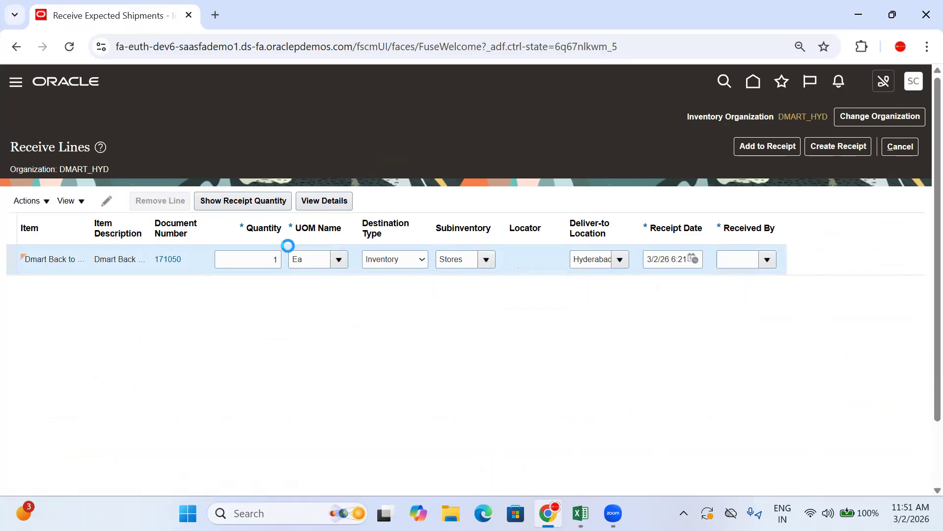
{"action": "left_click", "coordinate": [324, 209]}
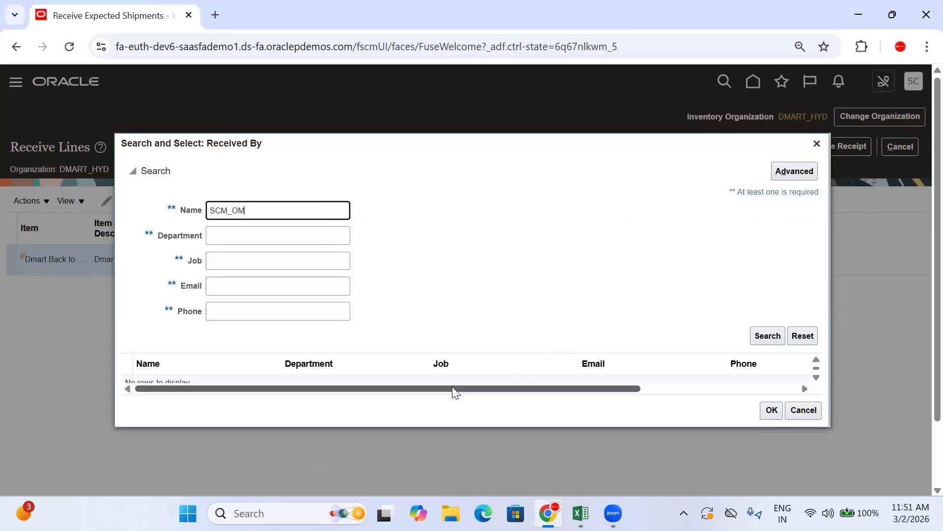
{"action": "left_click", "coordinate": [560, 364]}
{"action": "left_click", "coordinate": [771, 429]}
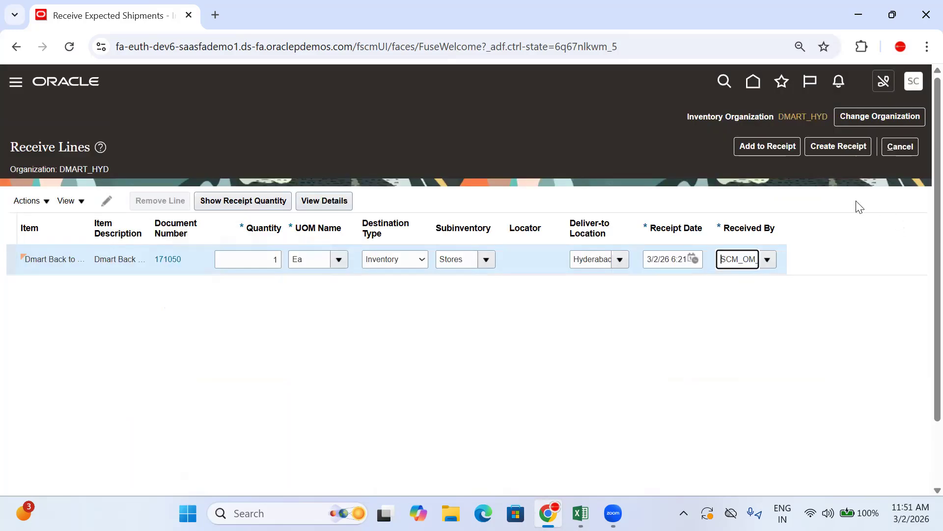
Create and submit the receipt for the line, copying the receipt number from the confirmation before closing it
{"action": "left_click", "coordinate": [831, 147]}
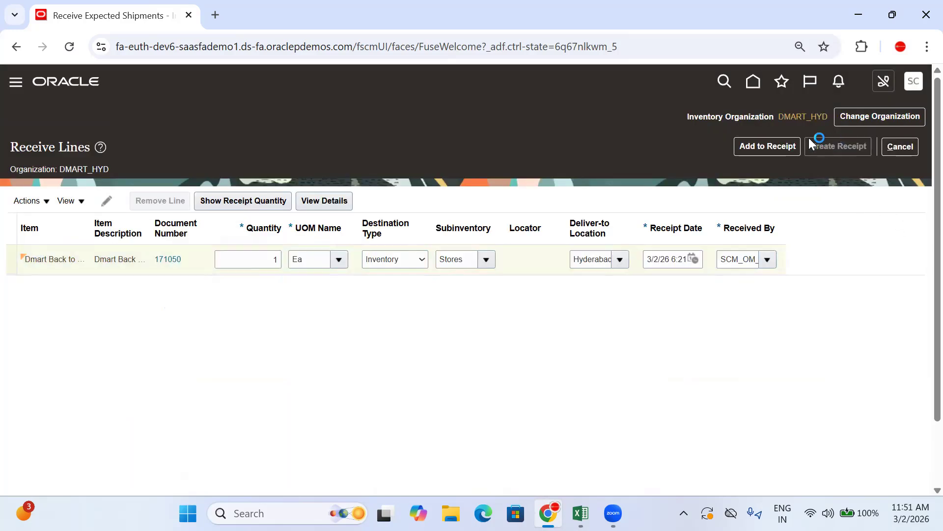
{"action": "scroll", "coordinate": [408, 240], "scroll_direction": "down", "scroll_amount": 2}
{"action": "scroll", "coordinate": [773, 120], "scroll_direction": "up", "scroll_amount": 2}
{"action": "left_click", "coordinate": [860, 147]}
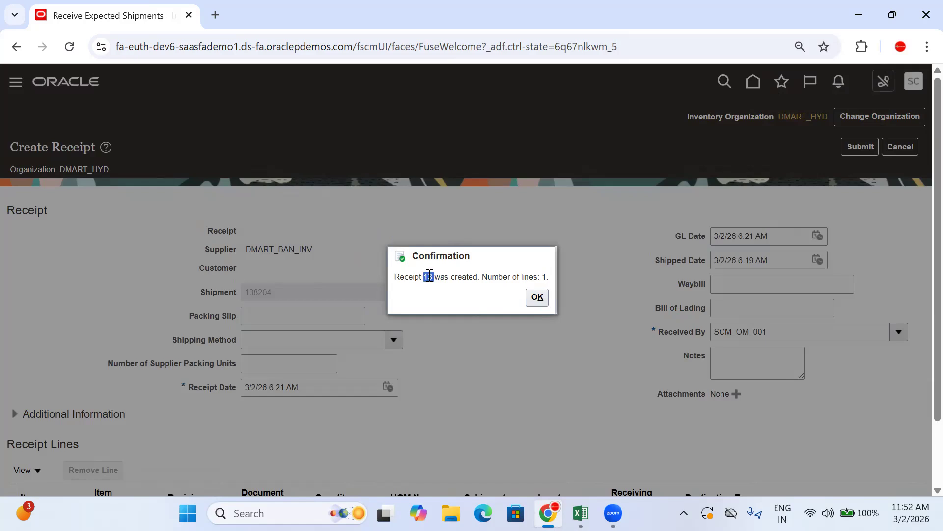
{"action": "left_click", "coordinate": [537, 297]}
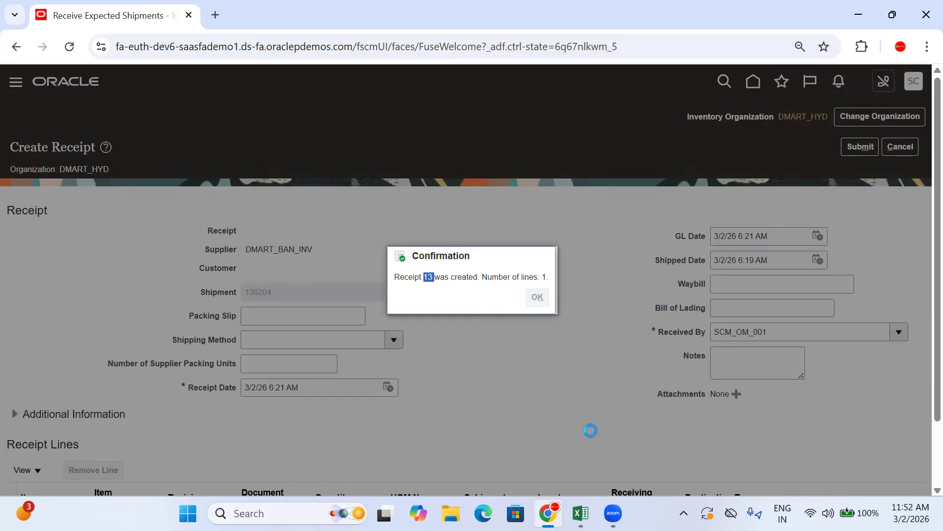
Paste receipt number 13 into D1042 in Excel and increase its font size to 9
{"action": "left_click", "coordinate": [581, 513]}
{"action": "left_click", "coordinate": [560, 384]}
{"action": "type", "text": "13"}
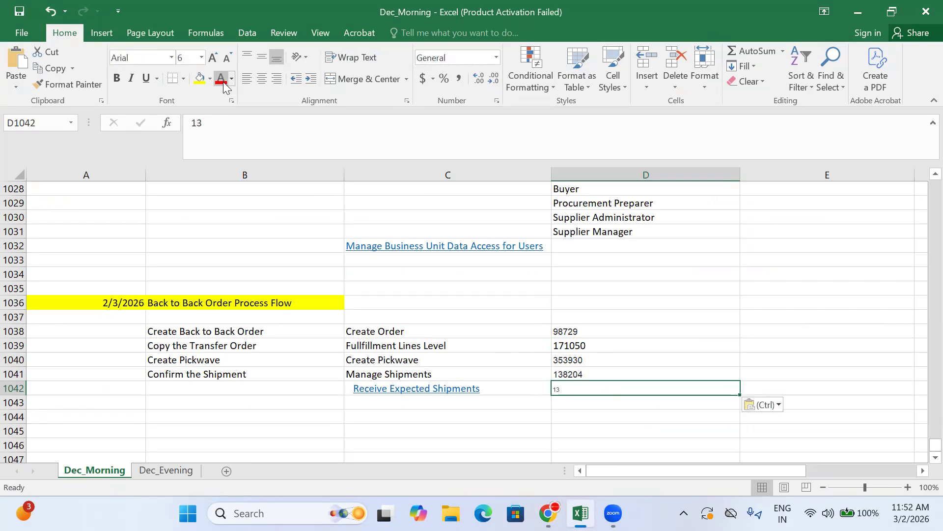
{"action": "left_click", "coordinate": [214, 58]}
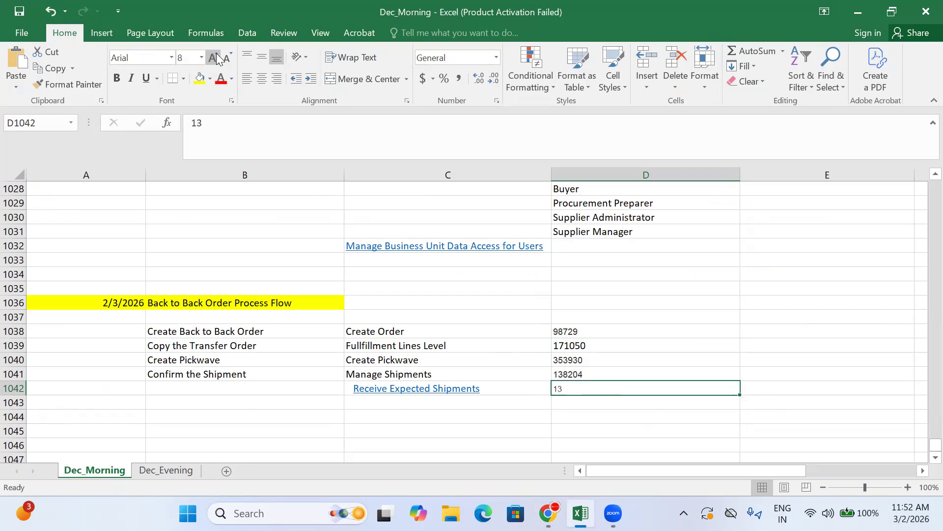
Remove the hyperlink from "Receive Expected Shipments" in C1042, leaving it as plain text
{"action": "right_click", "coordinate": [362, 392]}
{"action": "left_click", "coordinate": [386, 379]}
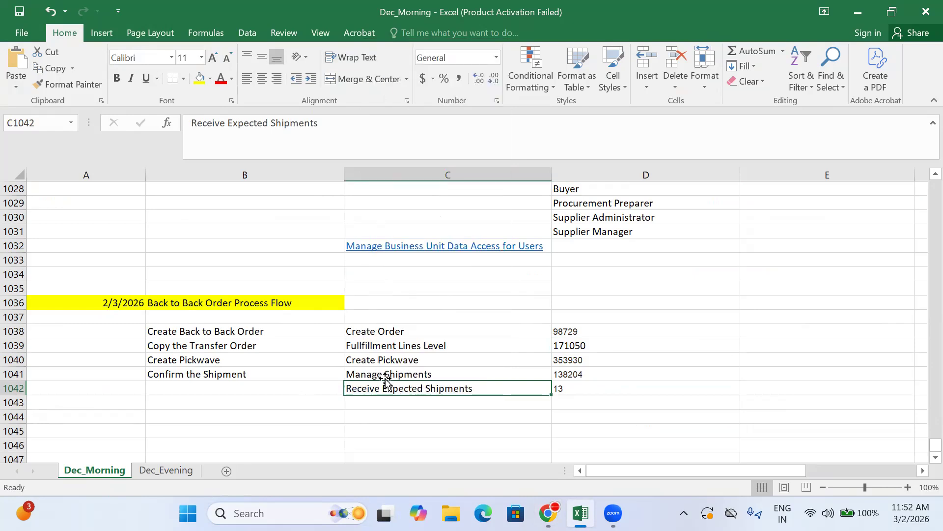
{"action": "left_click", "coordinate": [371, 399]}
Enter the process step "Receive the Material" in B1042
{"action": "left_click", "coordinate": [303, 393]}
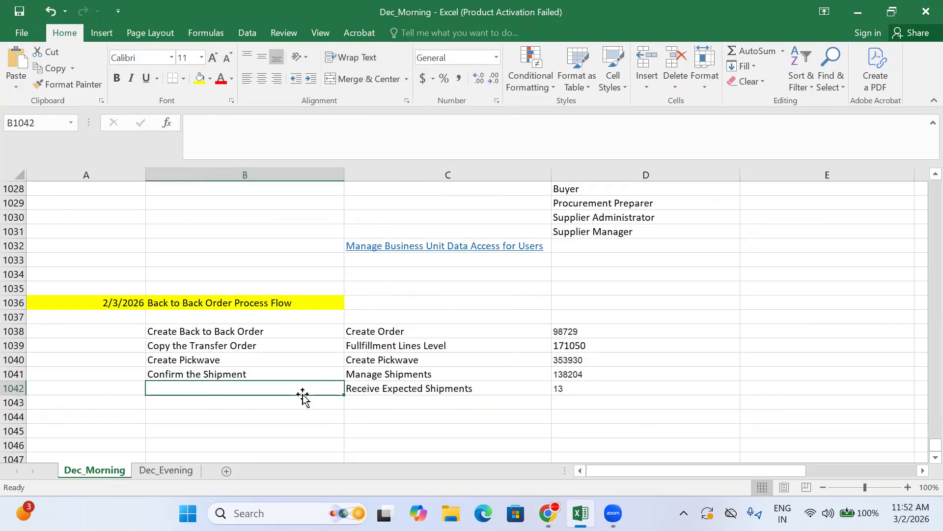
{"action": "type", "text": "Rece"}
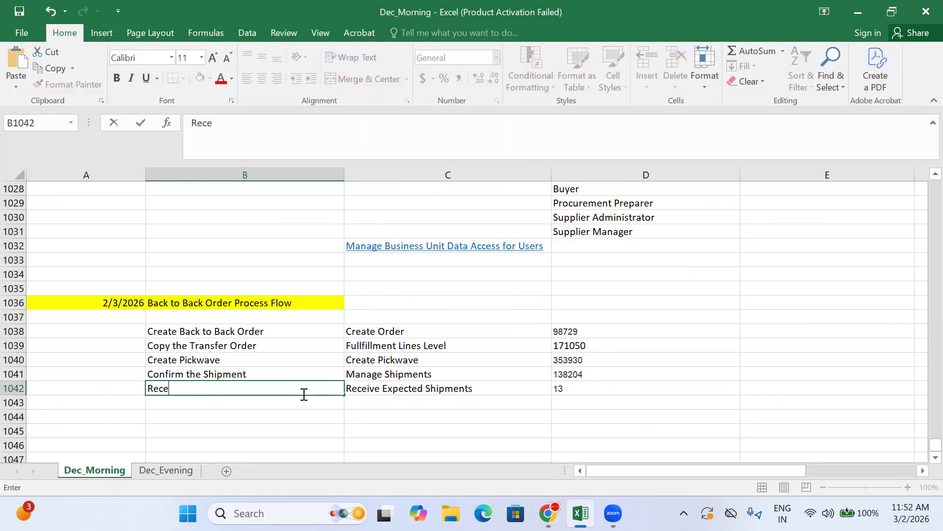
{"action": "type", "text": "ive the Material"}
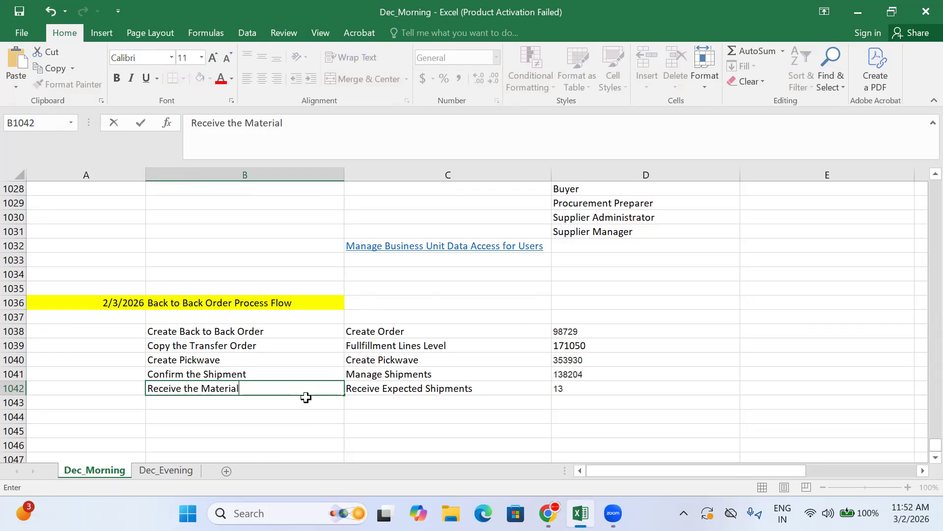
{"action": "key", "text": "Return"}
{"action": "left_click", "coordinate": [363, 398]}
{"action": "left_click", "coordinate": [417, 376]}
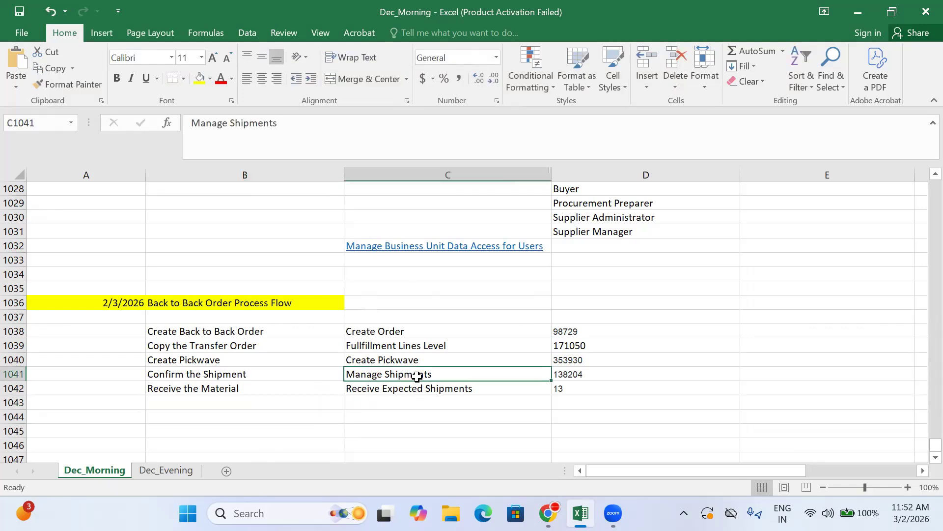
Switch to Oracle, finish the Receive Expected Shipments page, and list the Picks tasks in Inventory Management
{"action": "left_click", "coordinate": [422, 397]}
{"action": "left_click", "coordinate": [548, 513]}
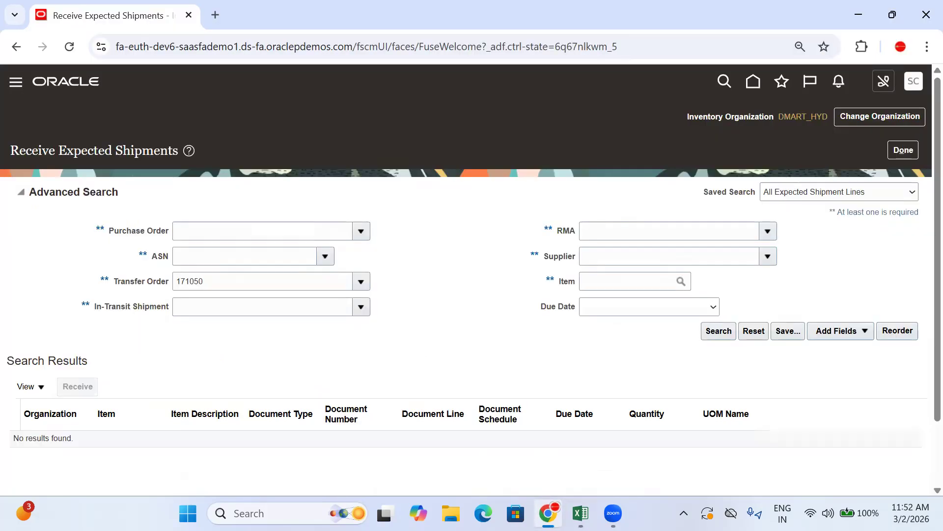
{"action": "left_click", "coordinate": [910, 154]}
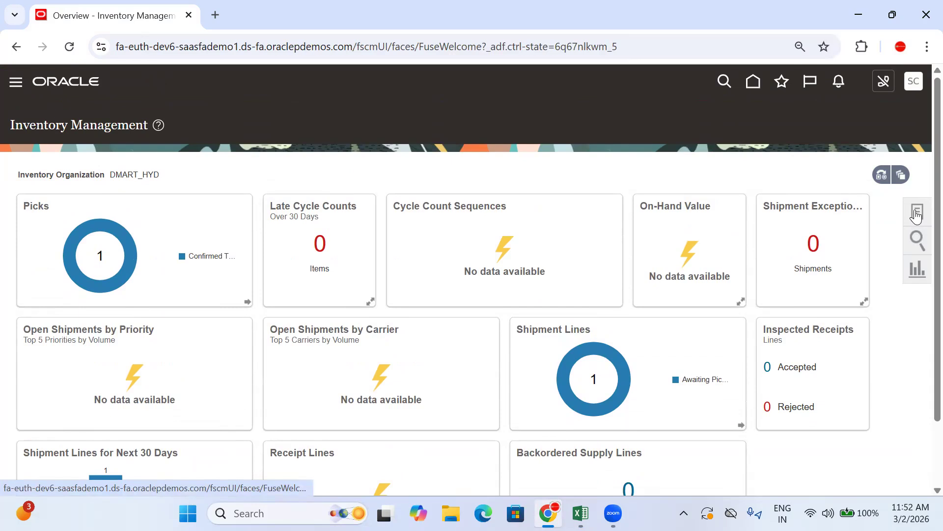
{"action": "left_click", "coordinate": [916, 215]}
{"action": "left_click", "coordinate": [856, 115]}
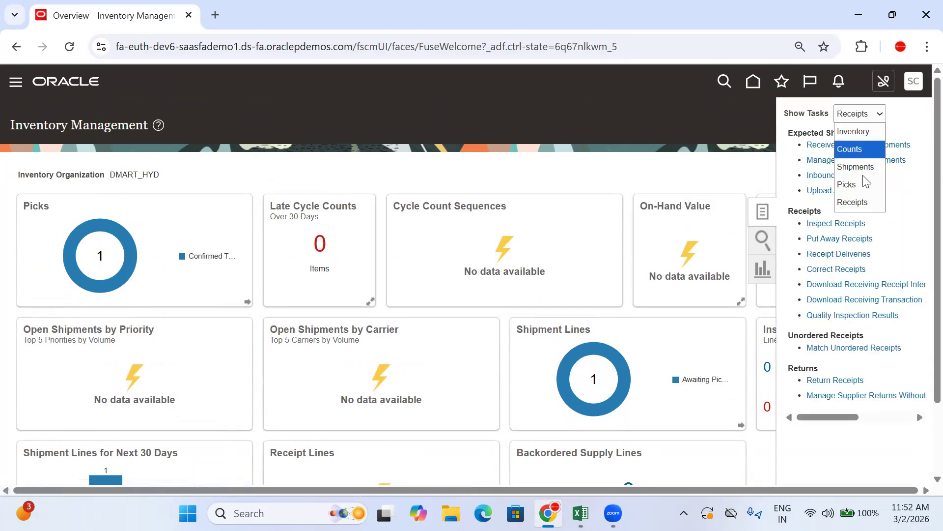
{"action": "left_click", "coordinate": [865, 185]}
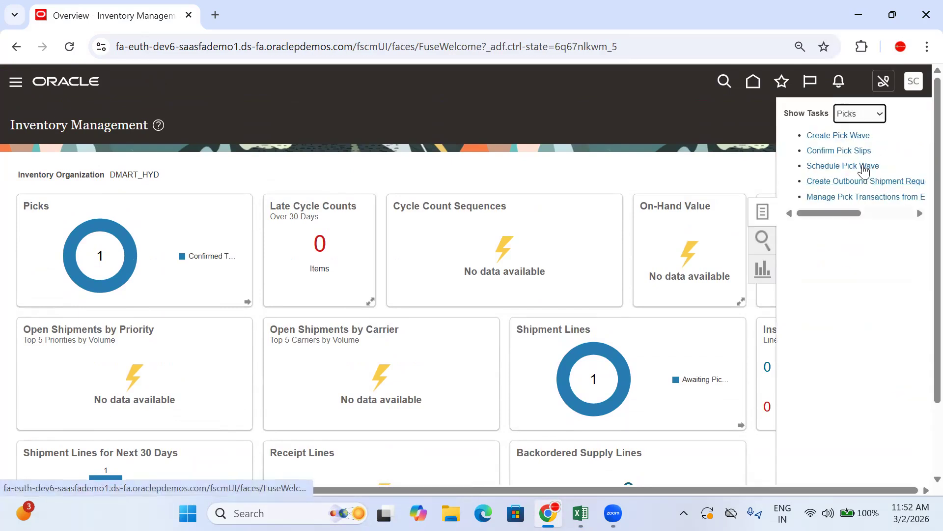
Copy the "Create Pick Wave" task name and paste it into C1043 in Excel
{"action": "triple_click", "coordinate": [808, 136]}
{"action": "key", "text": "ctrl+c"}
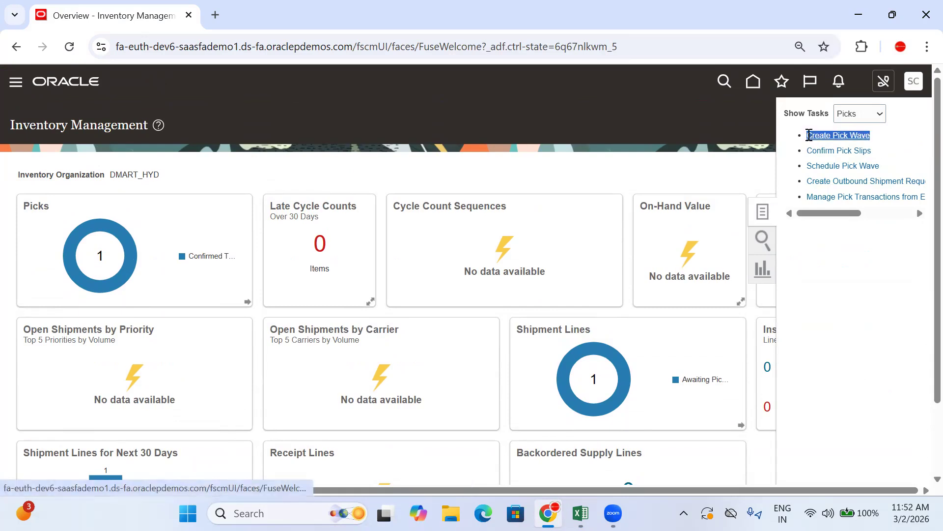
{"action": "left_click", "coordinate": [581, 513]}
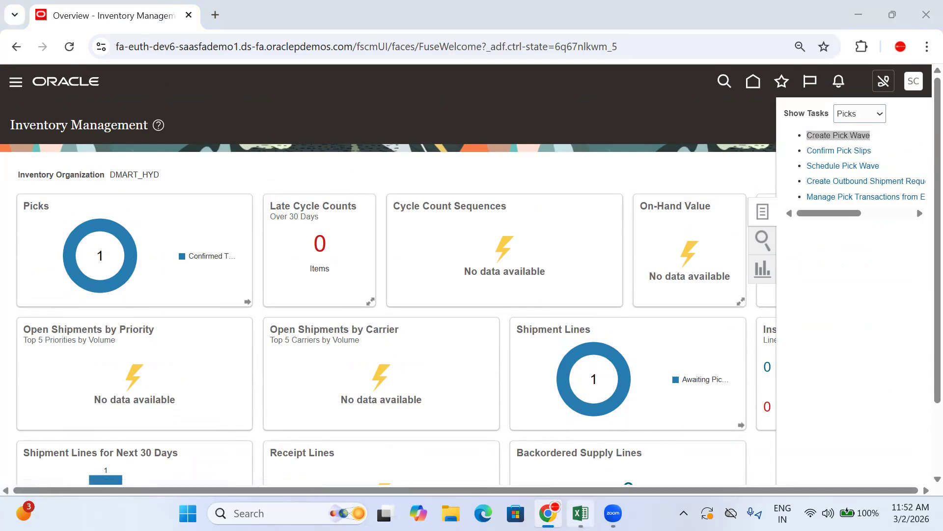
{"action": "key", "text": "ctrl+v"}
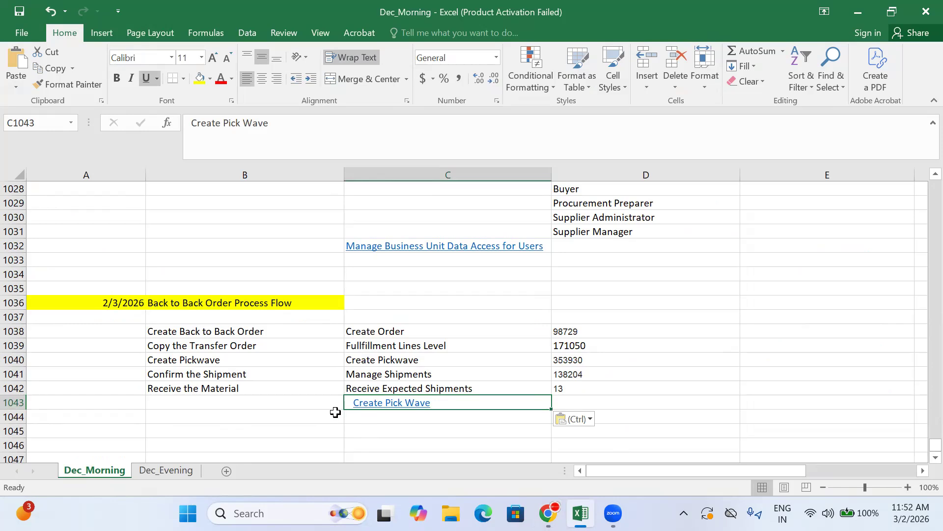
Enter the process step "Create Pickwvae" in B1043
{"action": "left_click", "coordinate": [321, 404]}
{"action": "type", "text": "Create"}
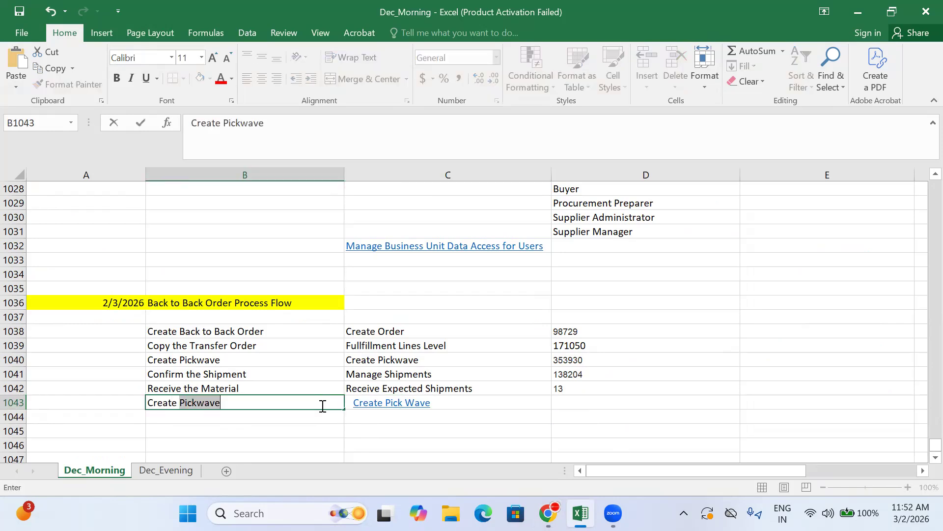
{"action": "type", "text": " Pickwva"}
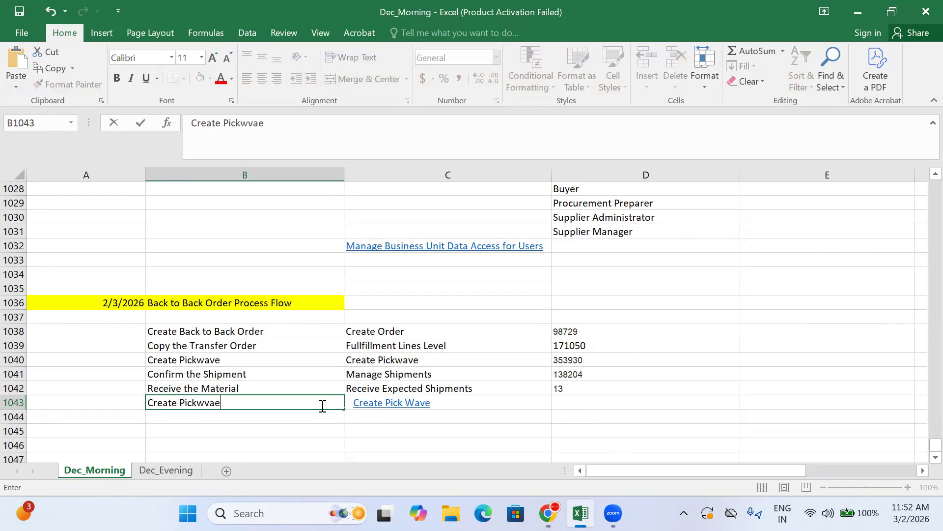
{"action": "type", "text": "e"}
Return to Oracle and open the Create Pick Wave task for DMART_HYD
{"action": "left_click", "coordinate": [548, 514]}
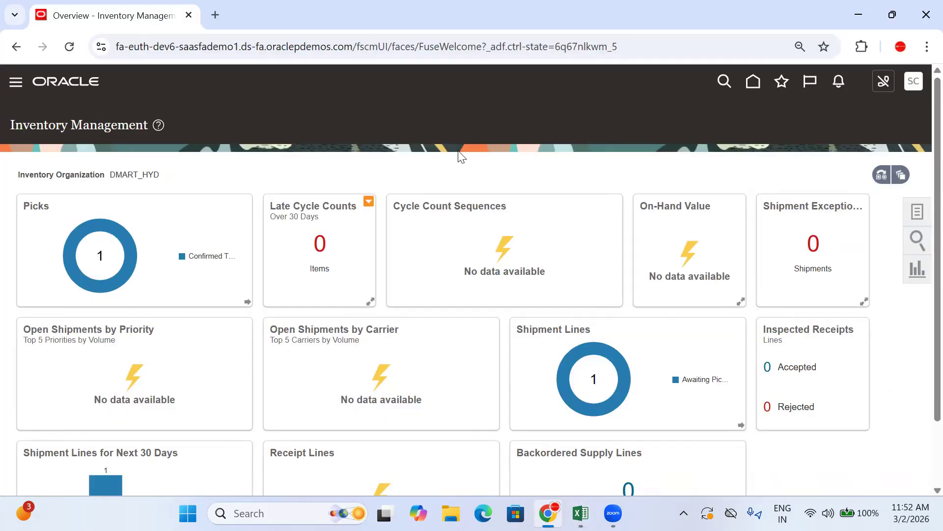
{"action": "left_click", "coordinate": [925, 212]}
{"action": "left_click", "coordinate": [852, 135]}
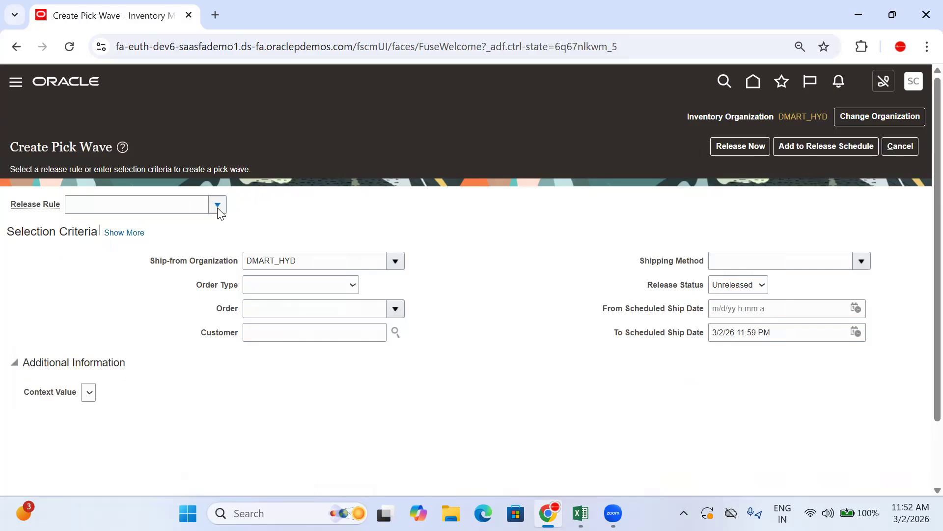
Search the release rules for "dma" and select Dmart Pick for the pick wave
{"action": "left_click", "coordinate": [217, 207]}
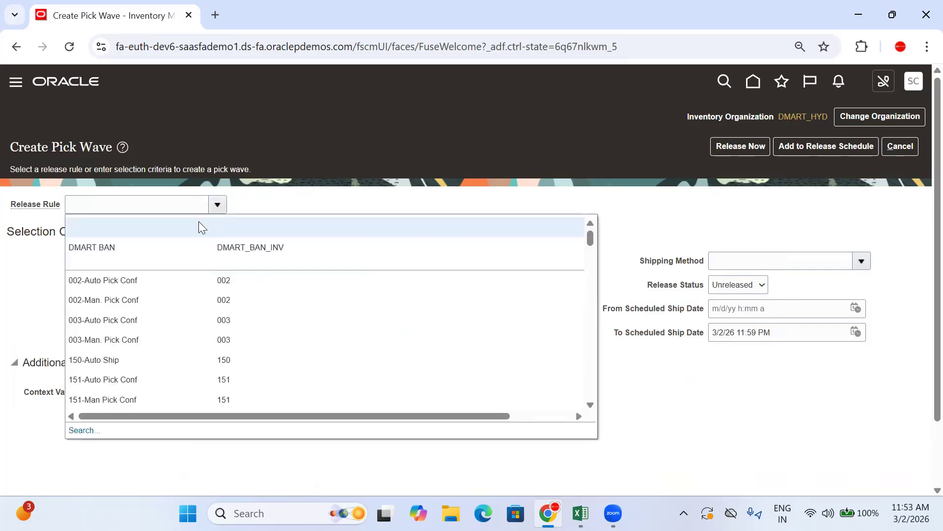
{"action": "left_click", "coordinate": [80, 430]}
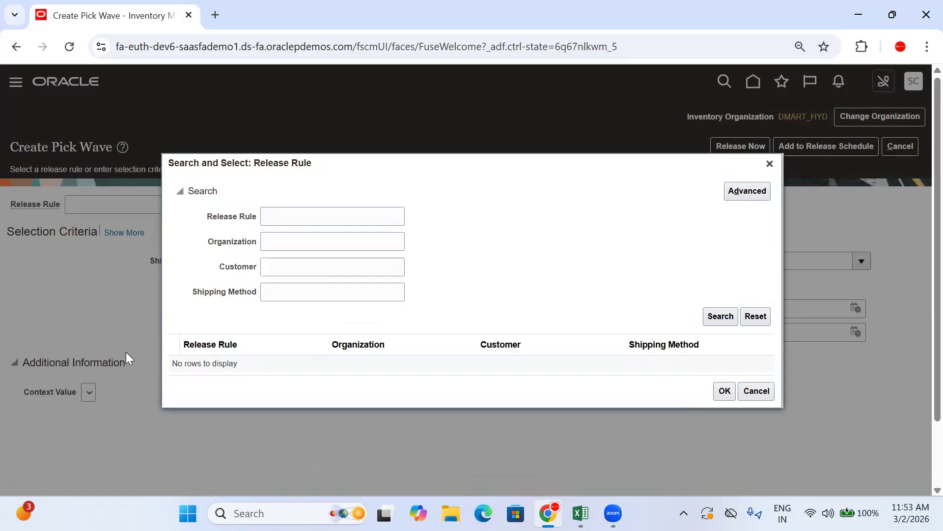
{"action": "left_click", "coordinate": [281, 222]}
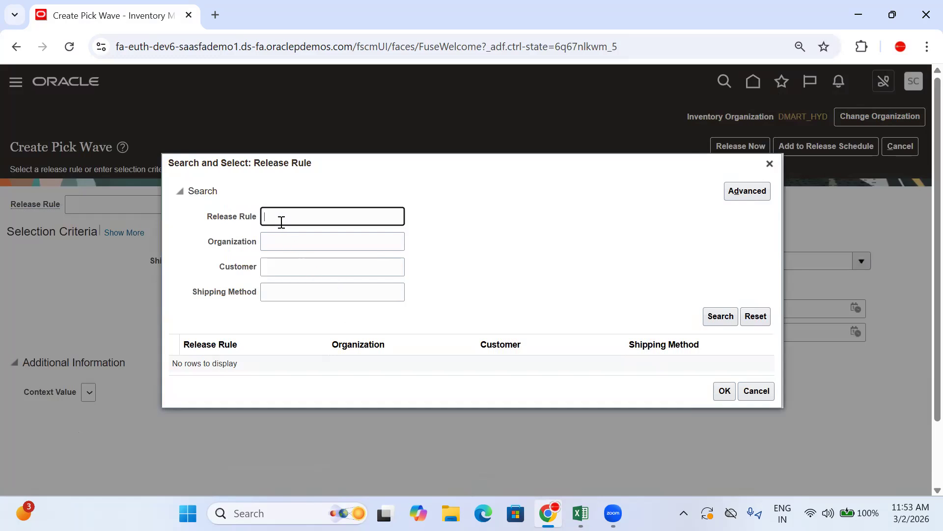
{"action": "key", "text": "Return"}
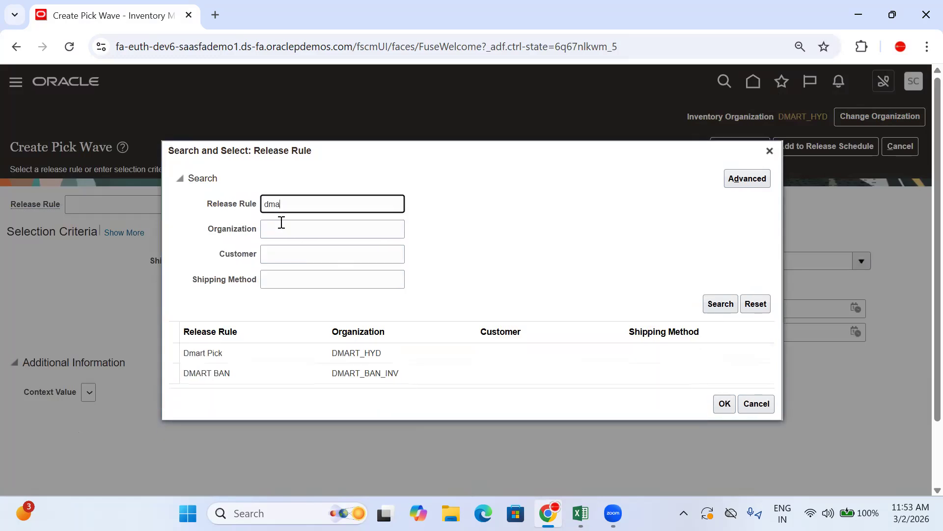
{"action": "left_click", "coordinate": [336, 352]}
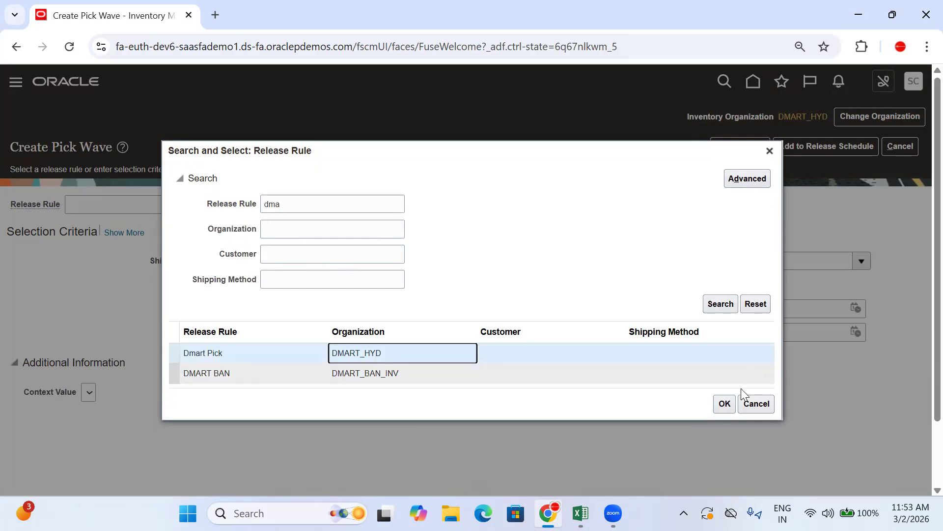
{"action": "left_click", "coordinate": [726, 403]}
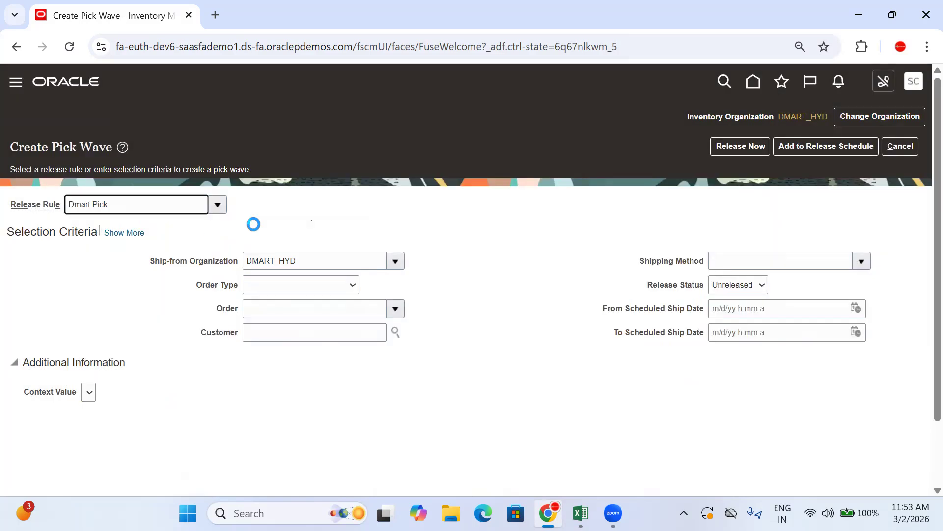
Set the order type to Sales order and select the order whose number is copied from D1038 in Excel
{"action": "left_click", "coordinate": [306, 292]}
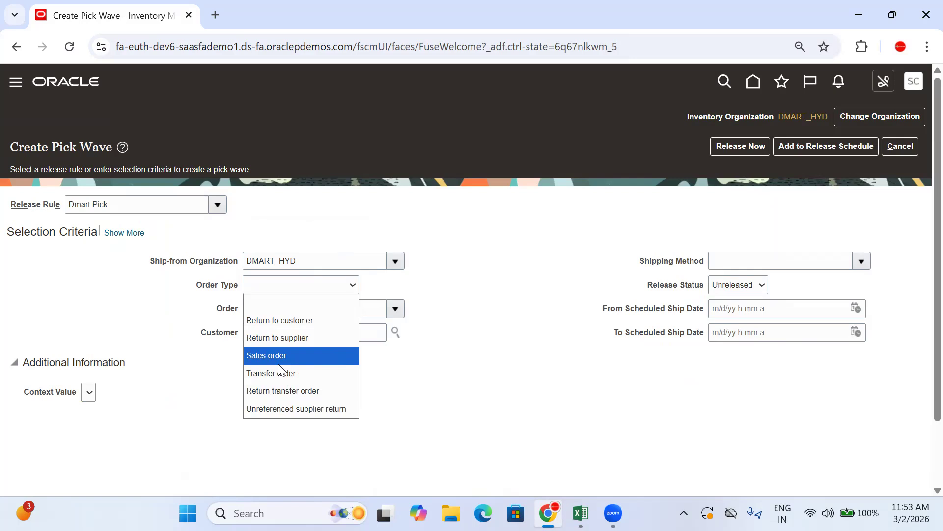
{"action": "left_click", "coordinate": [278, 356]}
{"action": "left_click", "coordinate": [396, 308]}
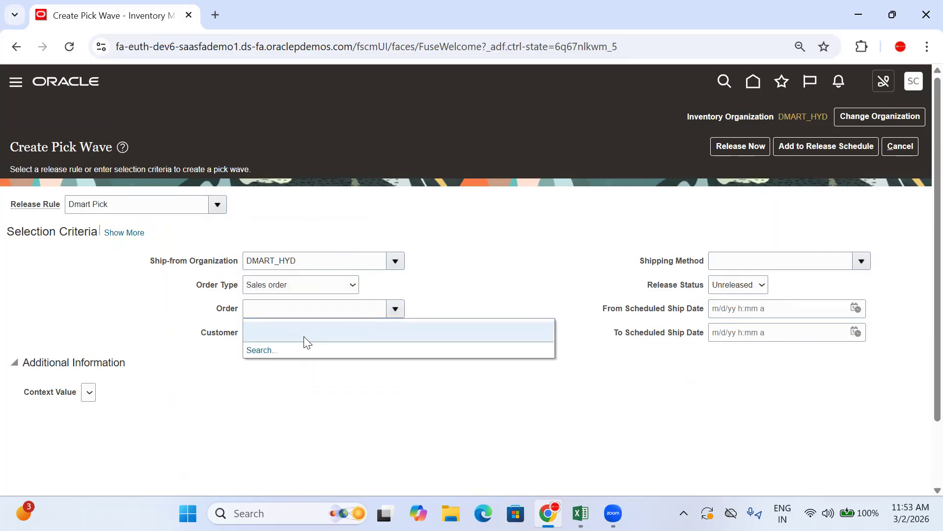
{"action": "left_click", "coordinate": [261, 352]}
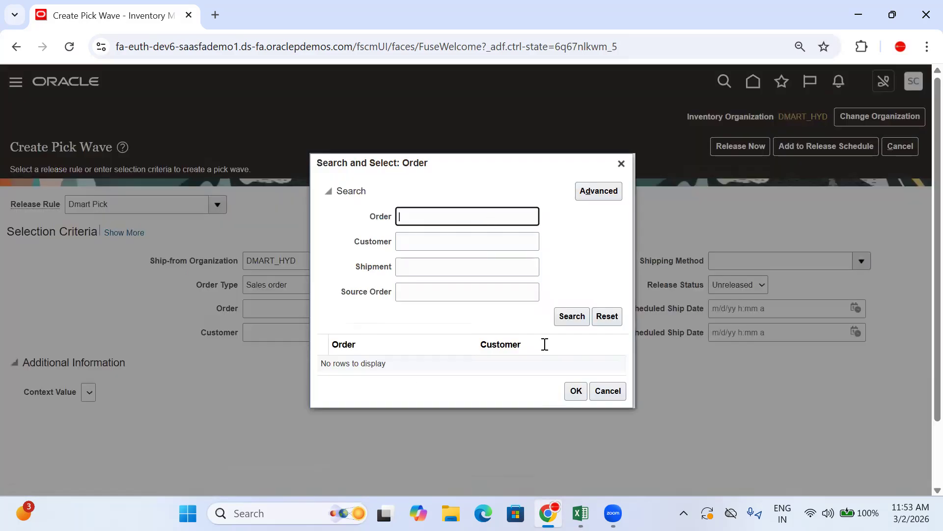
{"action": "left_click", "coordinate": [581, 513]}
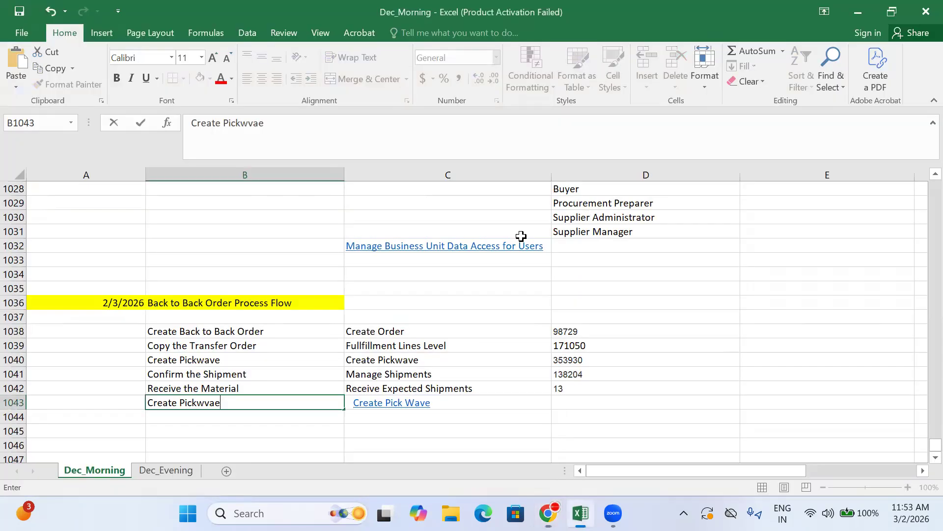
{"action": "left_click", "coordinate": [580, 333]}
{"action": "key", "text": "ctrl+c"}
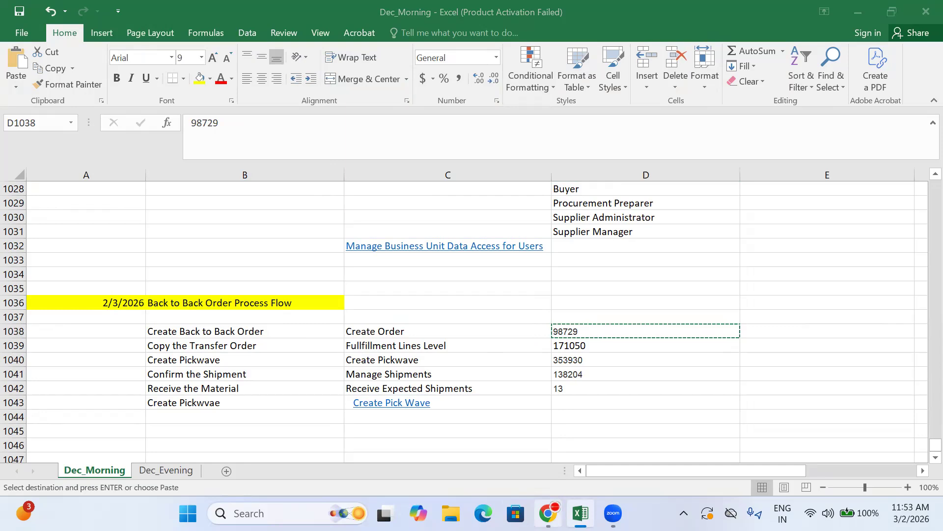
{"action": "key", "text": "alt+Tab"}
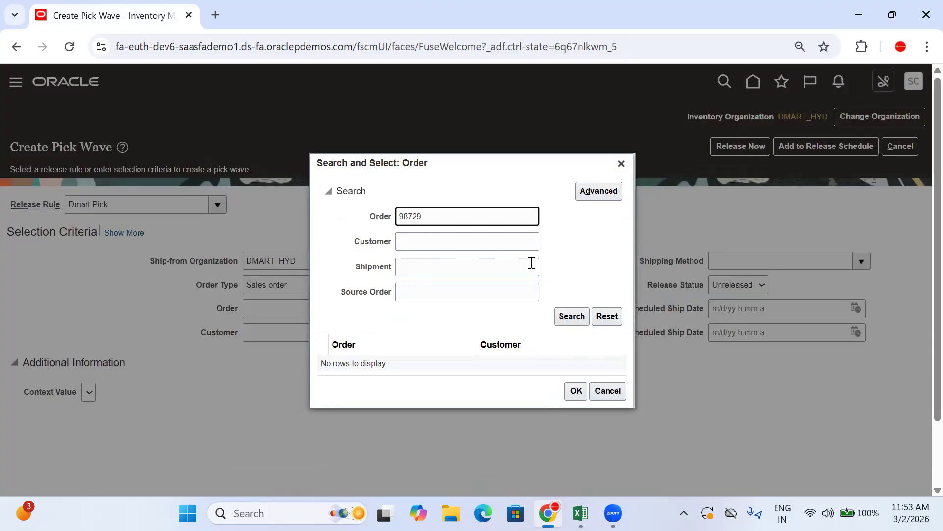
{"action": "left_click", "coordinate": [574, 313]}
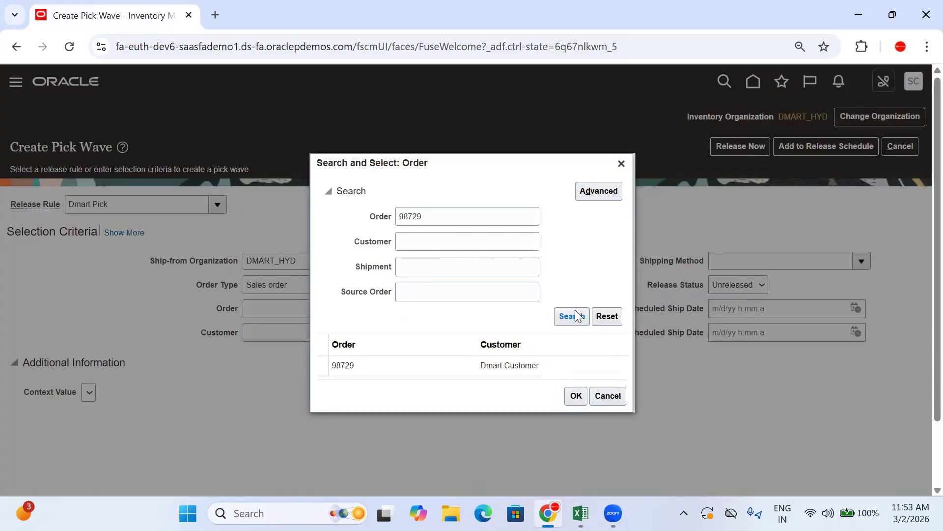
{"action": "left_click", "coordinate": [565, 355]}
{"action": "left_click", "coordinate": [576, 394]}
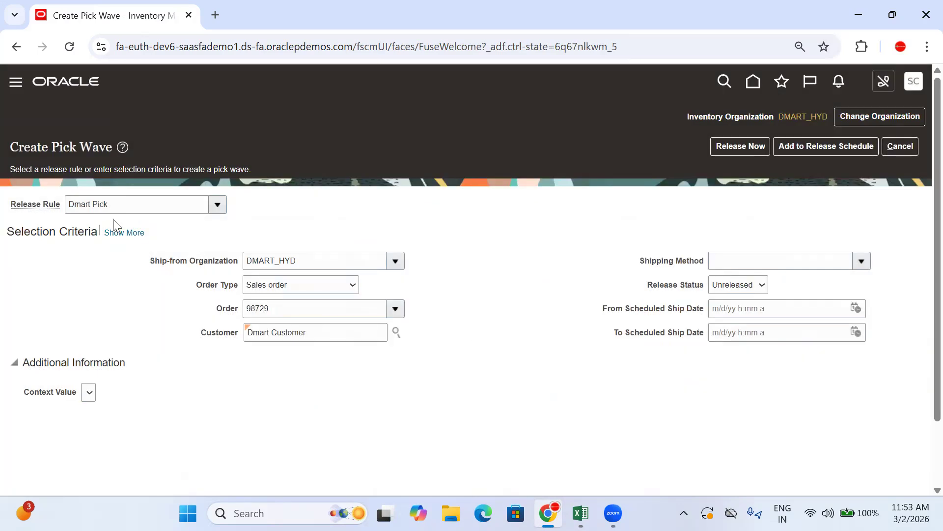
Show the additional selection criteria, review the demand selection, and enable Autoconfirm picks in the processing options
{"action": "left_click", "coordinate": [113, 233]}
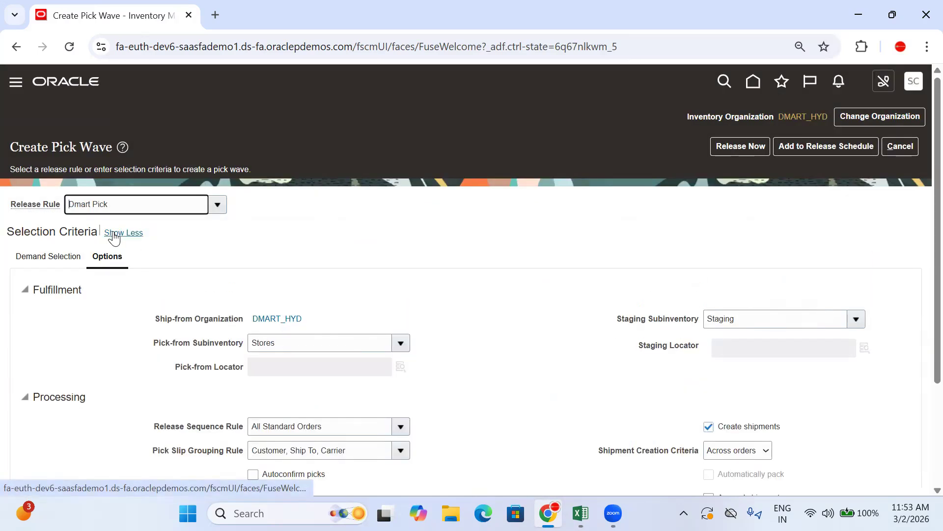
{"action": "scroll", "coordinate": [151, 233], "scroll_direction": "down", "scroll_amount": 3}
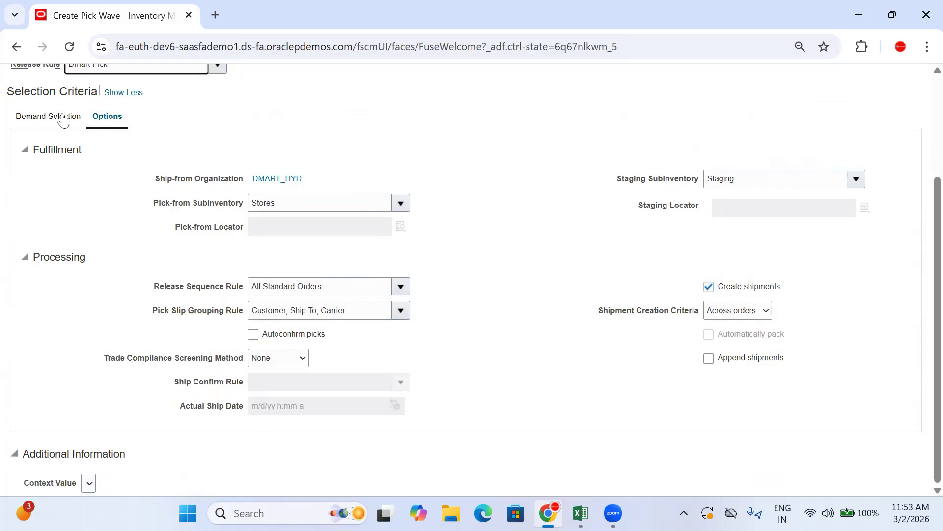
{"action": "scroll", "coordinate": [227, 202], "scroll_direction": "up", "scroll_amount": 3}
{"action": "scroll", "coordinate": [228, 202], "scroll_direction": "down", "scroll_amount": 3}
{"action": "left_click", "coordinate": [48, 117]}
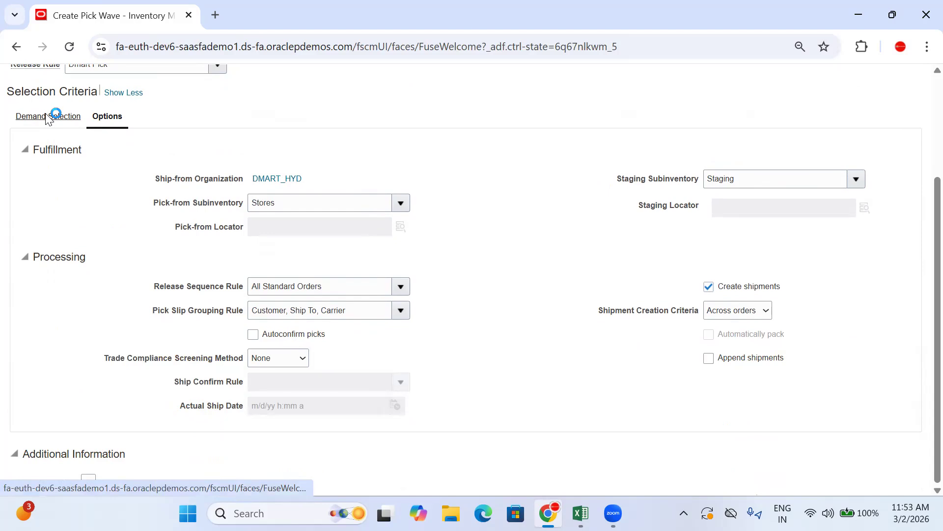
{"action": "scroll", "coordinate": [299, 285], "scroll_direction": "down", "scroll_amount": 5}
{"action": "scroll", "coordinate": [131, 308], "scroll_direction": "up", "scroll_amount": 8}
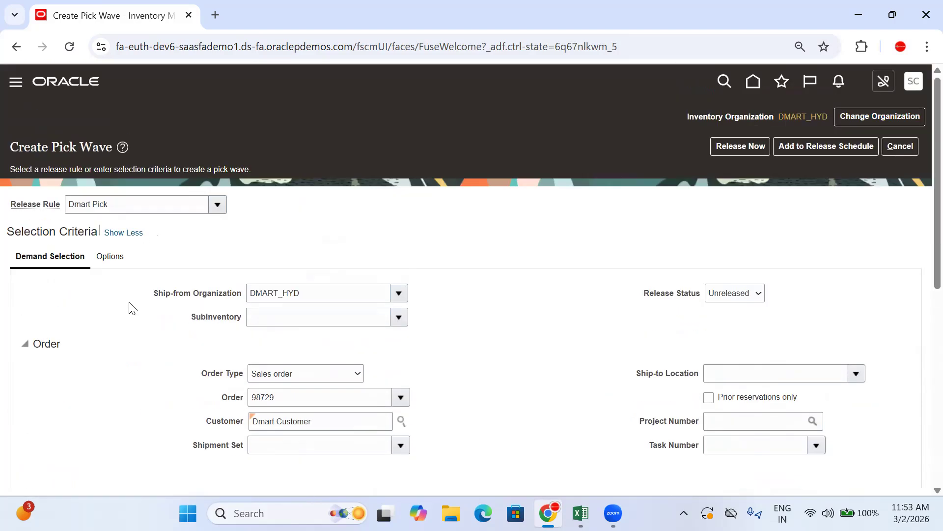
{"action": "scroll", "coordinate": [440, 280], "scroll_direction": "down", "scroll_amount": 3}
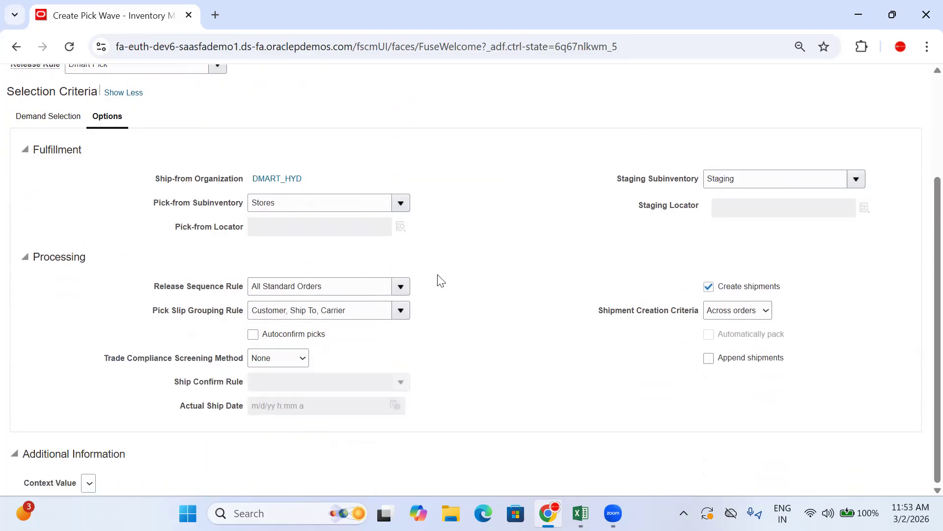
{"action": "left_click", "coordinate": [263, 338]}
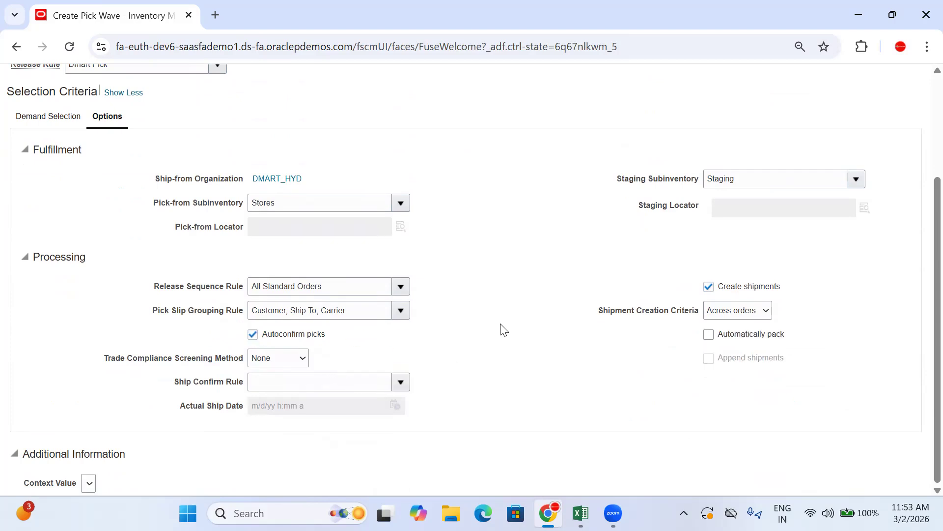
Release the pick wave immediately and check the processed and staged shipment lines in the confirmation
{"action": "scroll", "coordinate": [634, 277], "scroll_direction": "up", "scroll_amount": 3}
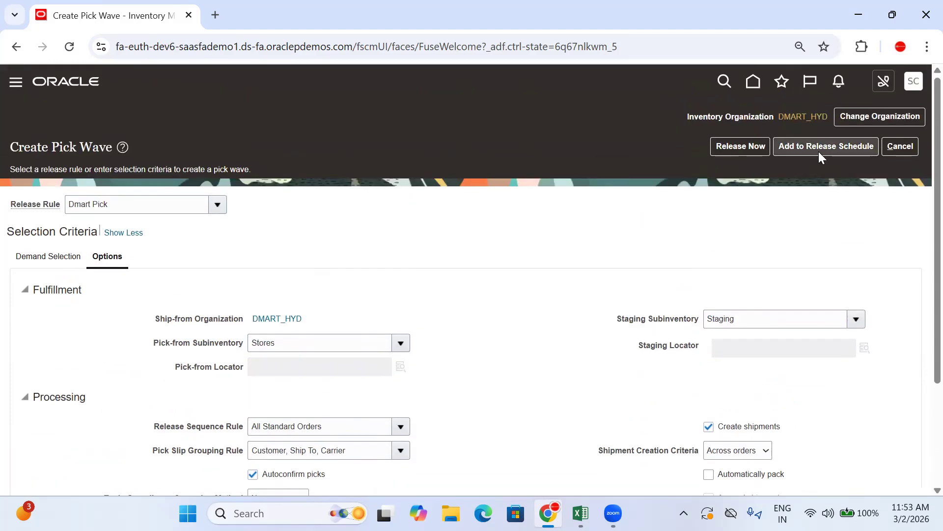
{"action": "left_click", "coordinate": [743, 146]}
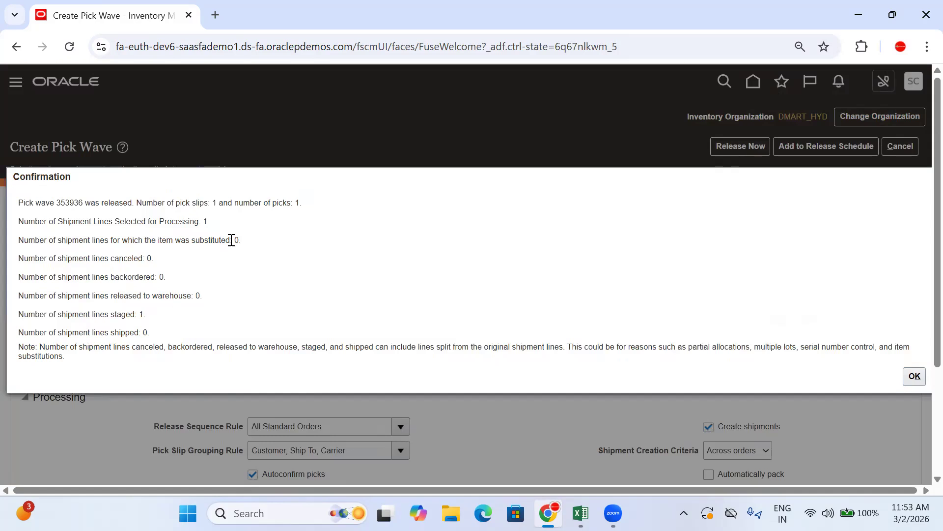
{"action": "left_click_drag", "start_coordinate": [209, 222], "coordinate": [129, 231]}
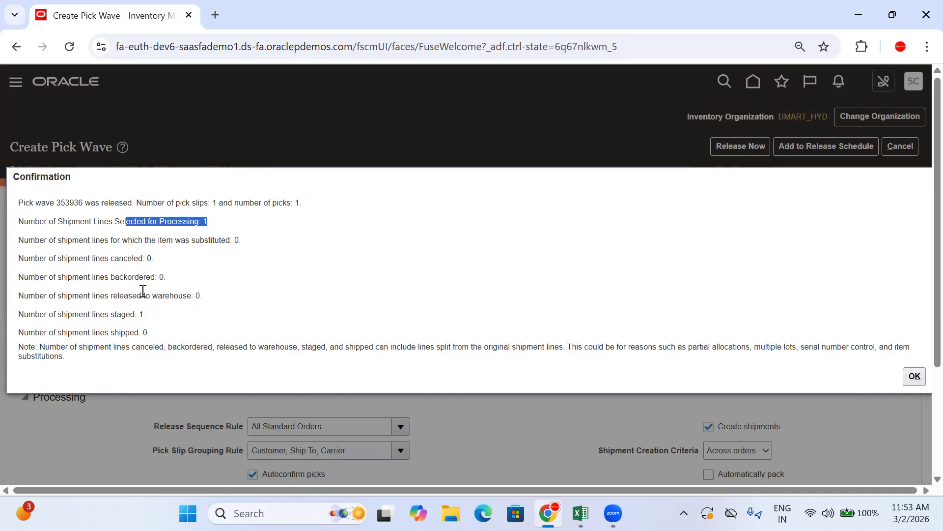
{"action": "left_click", "coordinate": [161, 318]}
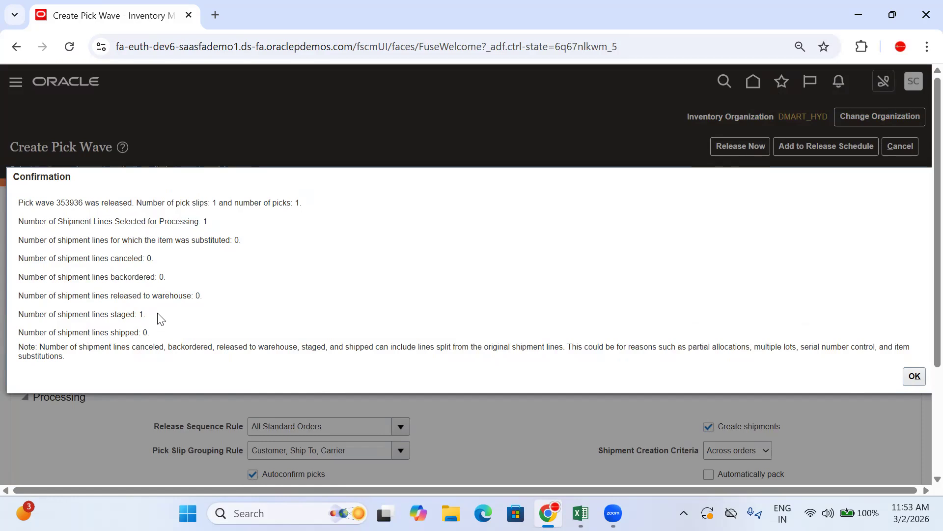
Check the staged shipment lines and the pick slip and pick counts in the pick wave confirmation, and close it
{"action": "left_click_drag", "start_coordinate": [160, 319], "coordinate": [98, 314]}
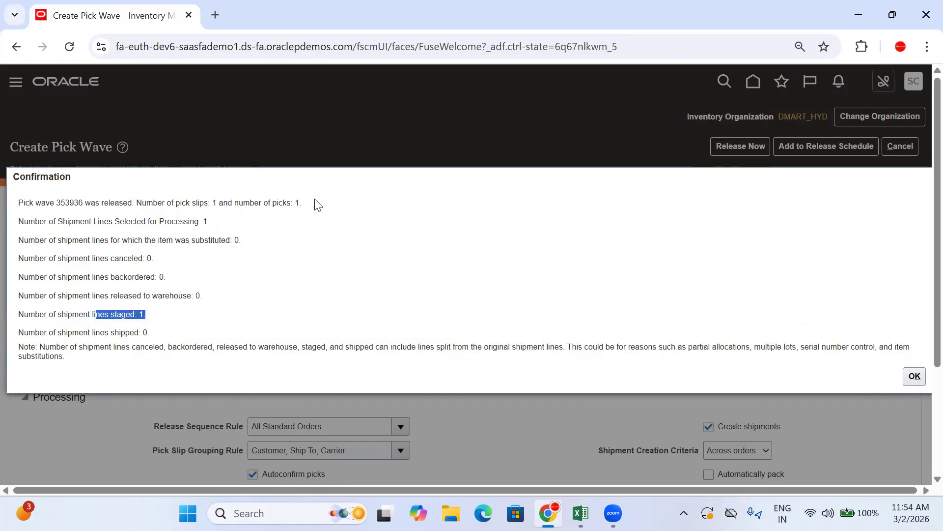
{"action": "left_click_drag", "start_coordinate": [317, 203], "coordinate": [229, 204]}
{"action": "left_click", "coordinate": [915, 377]}
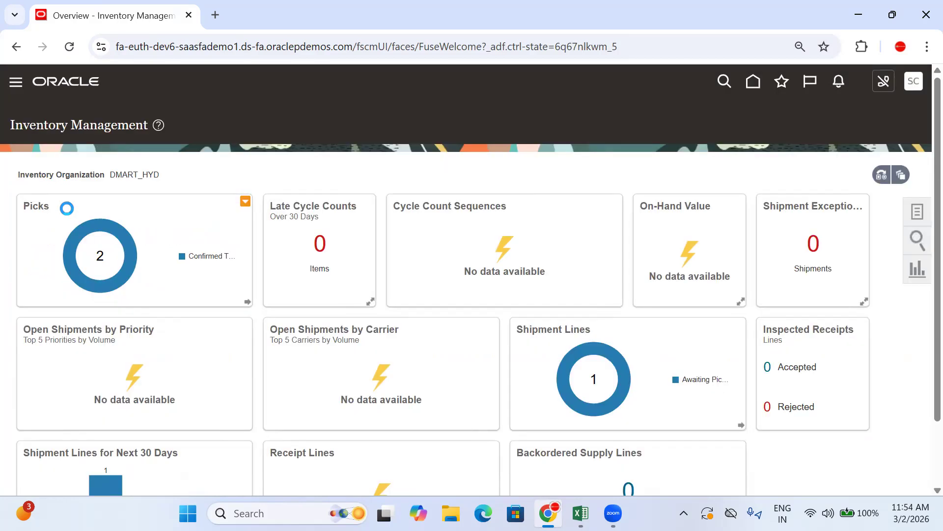
{"action": "scroll", "coordinate": [182, 219], "scroll_direction": "down", "scroll_amount": 2}
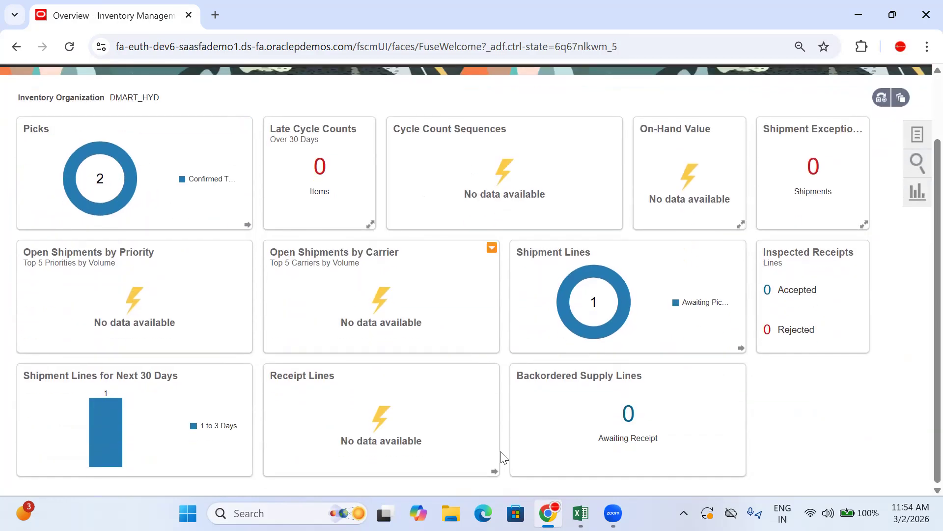
Switch to Excel and remove the hyperlink from the Create Pick Wave entry in C1043
{"action": "left_click", "coordinate": [581, 513]}
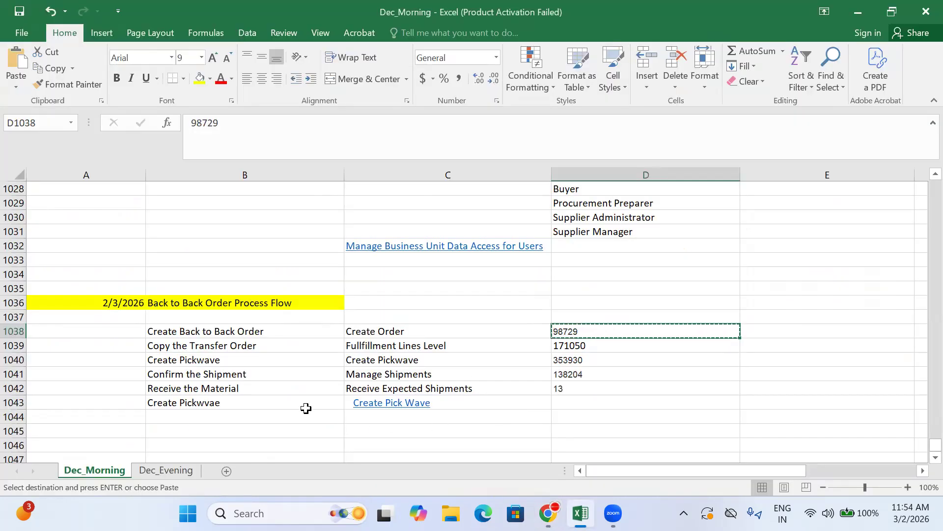
{"action": "right_click", "coordinate": [366, 407]}
{"action": "left_click", "coordinate": [390, 390]}
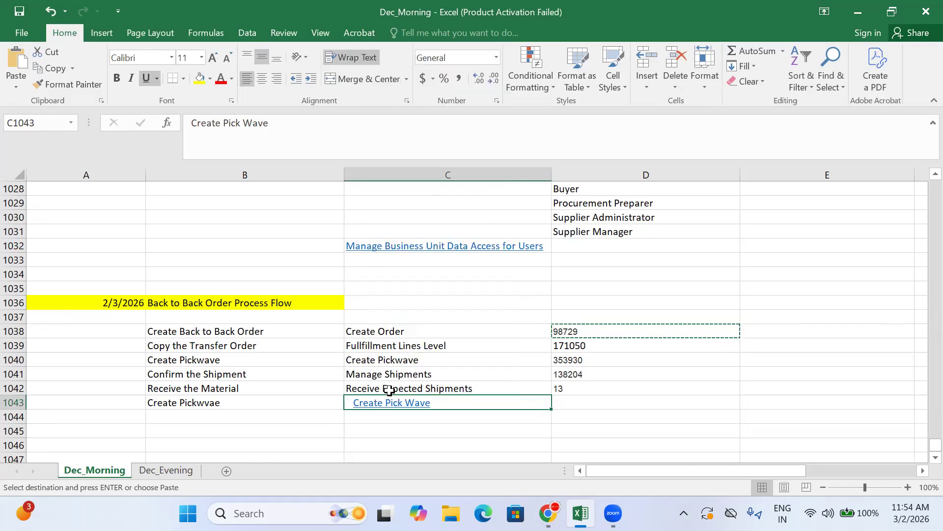
{"action": "left_click", "coordinate": [380, 379]}
Copy the Confirm the Shipment and Manage Shipments entries from B1041:C1041 to row 1044
{"action": "left_click", "coordinate": [241, 375]}
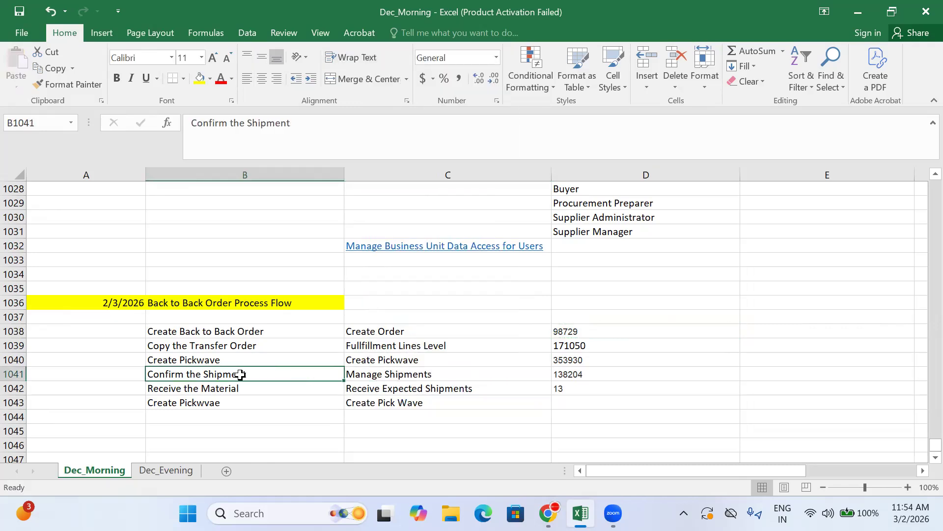
{"action": "key", "text": "shift+Right"}
{"action": "key", "text": "ctrl+c"}
{"action": "left_click", "coordinate": [233, 414]}
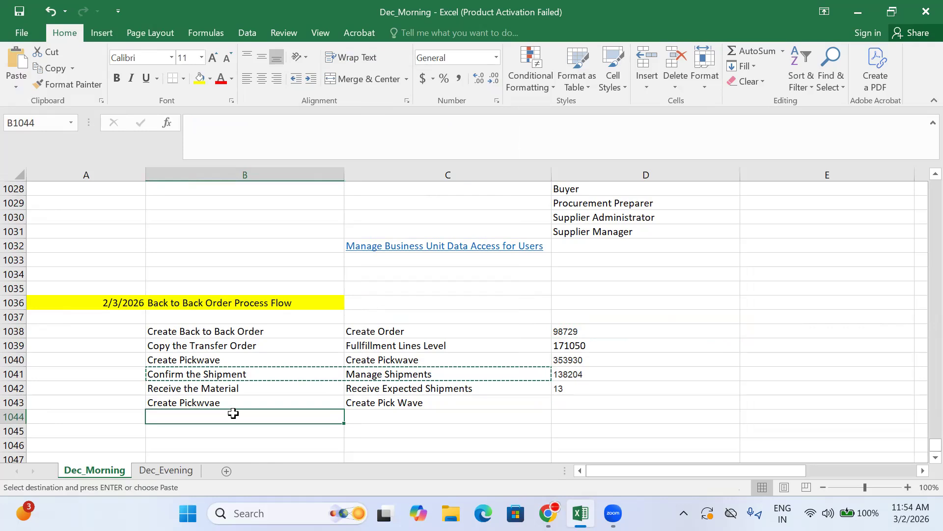
{"action": "key", "text": "ctrl+v"}
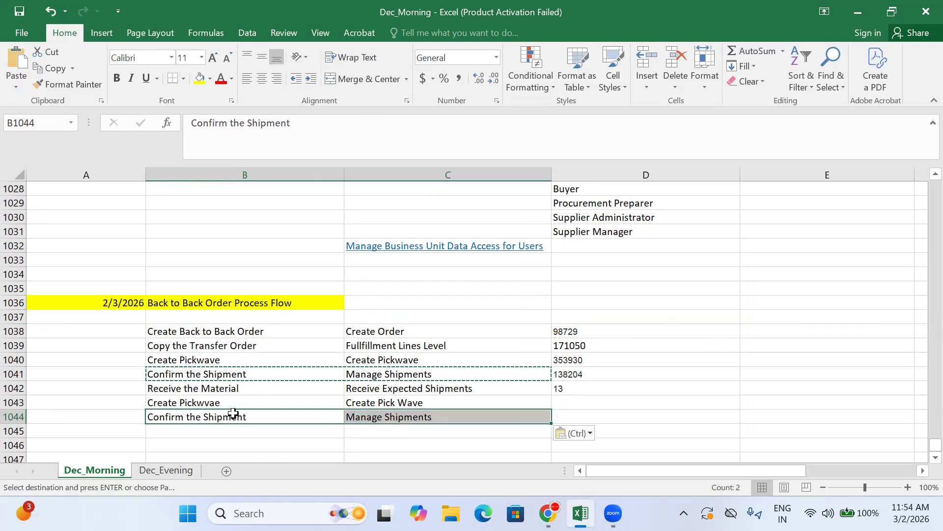
{"action": "left_click", "coordinate": [377, 418]}
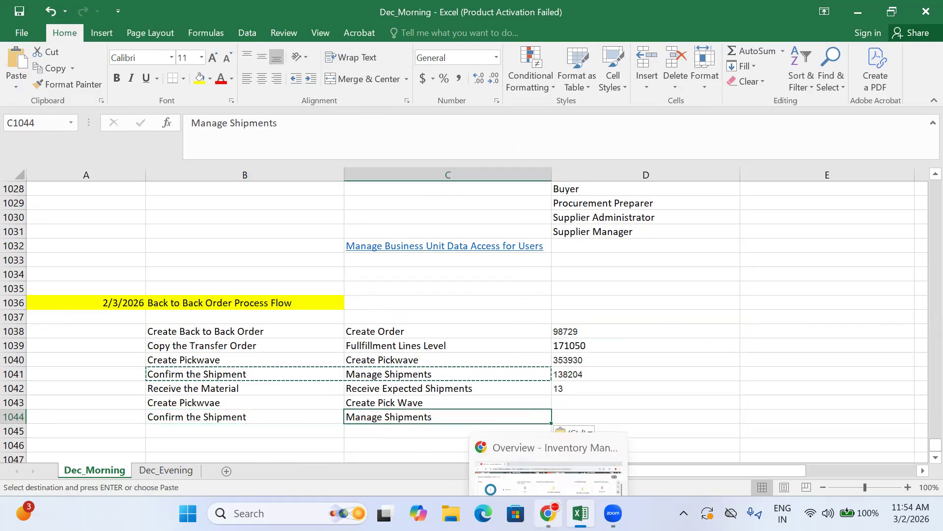
Switch to Oracle Inventory Management and open the list of pick slips confirmed today from the Picks chart
{"action": "left_click", "coordinate": [548, 513]}
{"action": "mouse_move", "coordinate": [89, 155]}
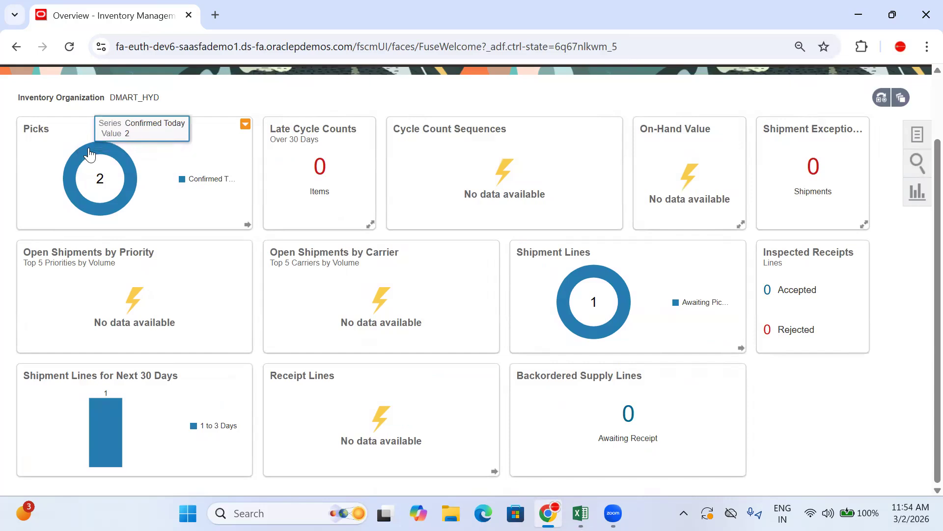
{"action": "left_click", "coordinate": [195, 149]}
{"action": "left_click", "coordinate": [302, 339]}
{"action": "left_click", "coordinate": [365, 318]}
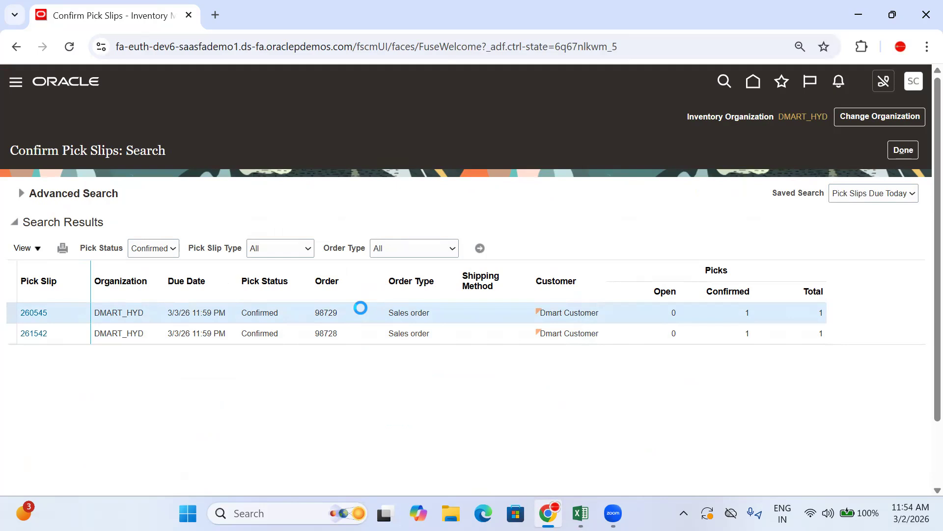
Match the order number with D1038 in Excel, open the matching pick slip and expand its summary
{"action": "left_click", "coordinate": [581, 513]}
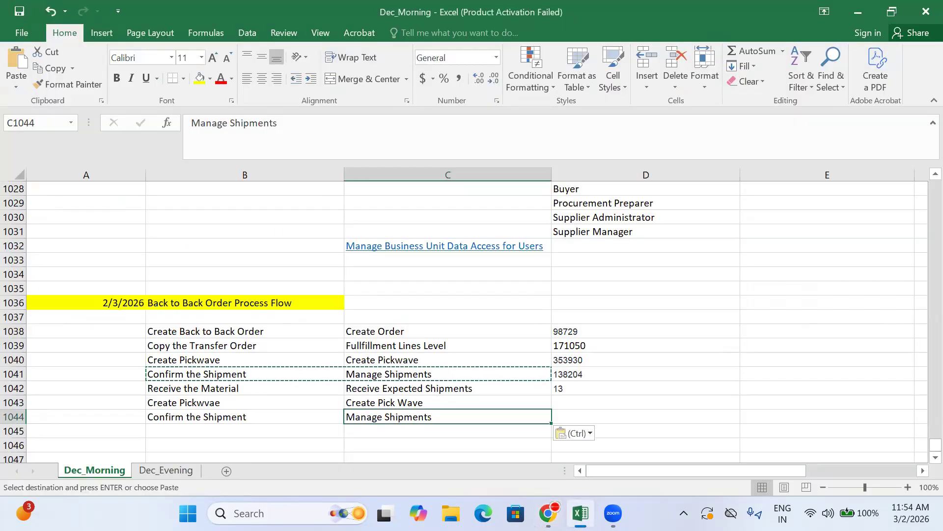
{"action": "left_click", "coordinate": [581, 513]}
{"action": "left_click_drag", "start_coordinate": [316, 315], "coordinate": [333, 314]}
{"action": "left_click_drag", "start_coordinate": [48, 314], "coordinate": [6, 317]}
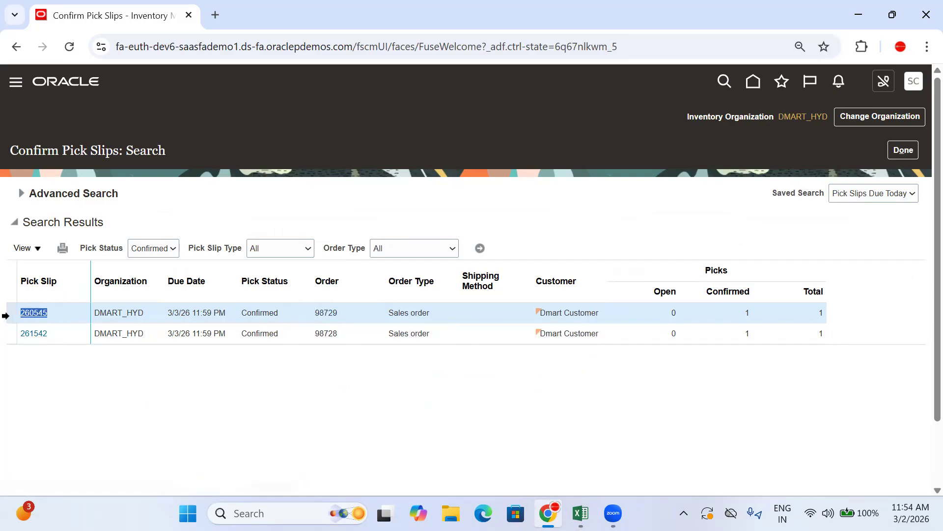
{"action": "left_click", "coordinate": [43, 318]}
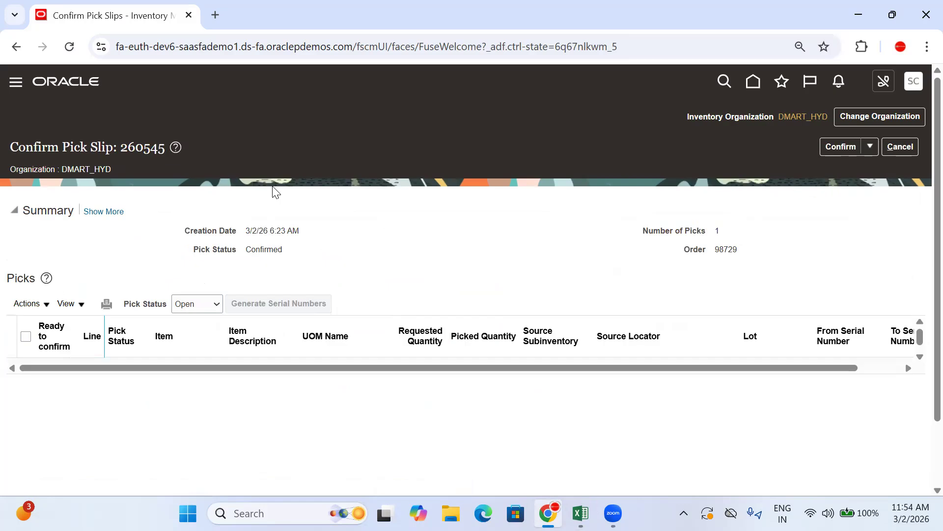
{"action": "left_click", "coordinate": [104, 211]}
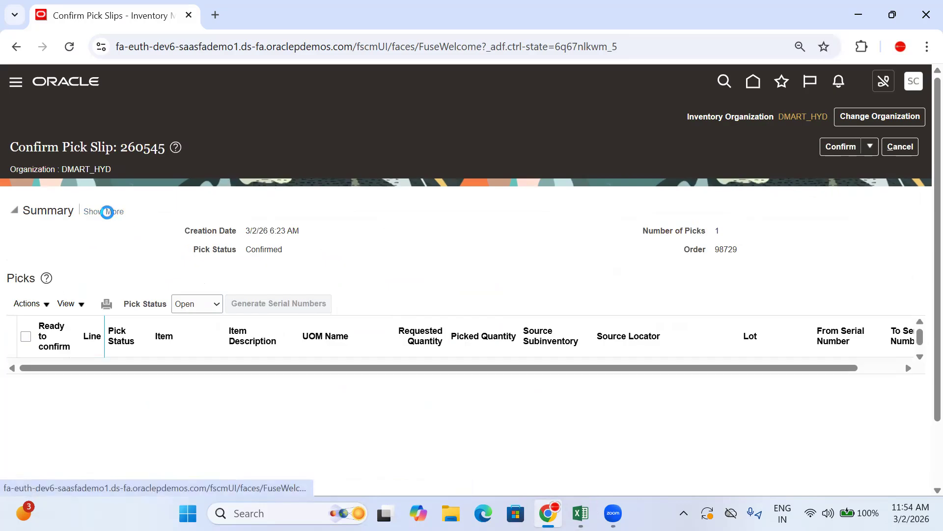
Copy shipment number 138205 from the pick slip to D1044 in Excel, left-aligned with the font size increased to 9
{"action": "double_click", "coordinate": [269, 288]}
{"action": "key", "text": "ctrl+c"}
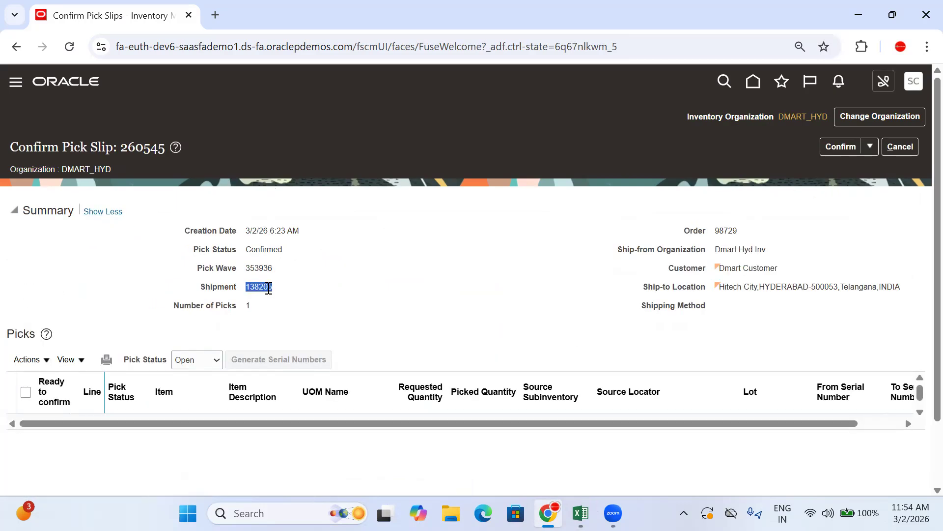
{"action": "left_click", "coordinate": [581, 513]}
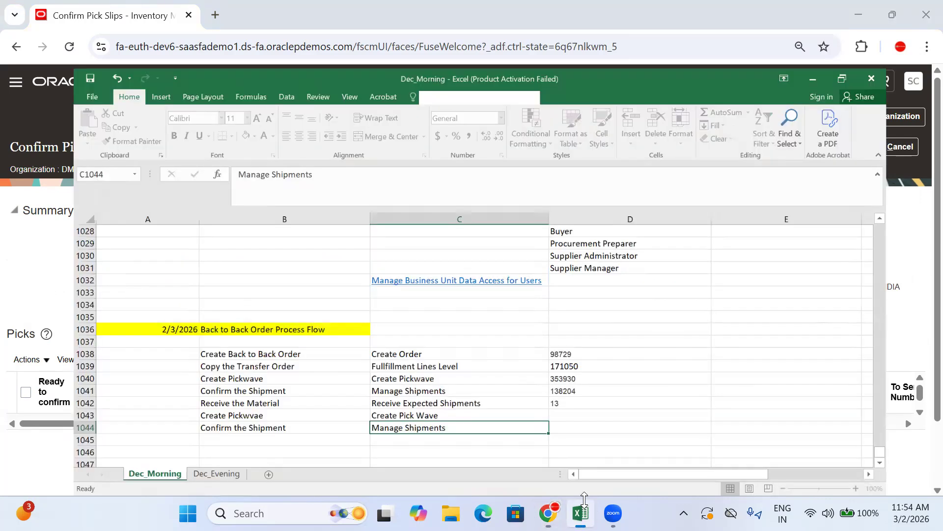
{"action": "left_click", "coordinate": [579, 417]}
{"action": "key", "text": "ctrl+v"}
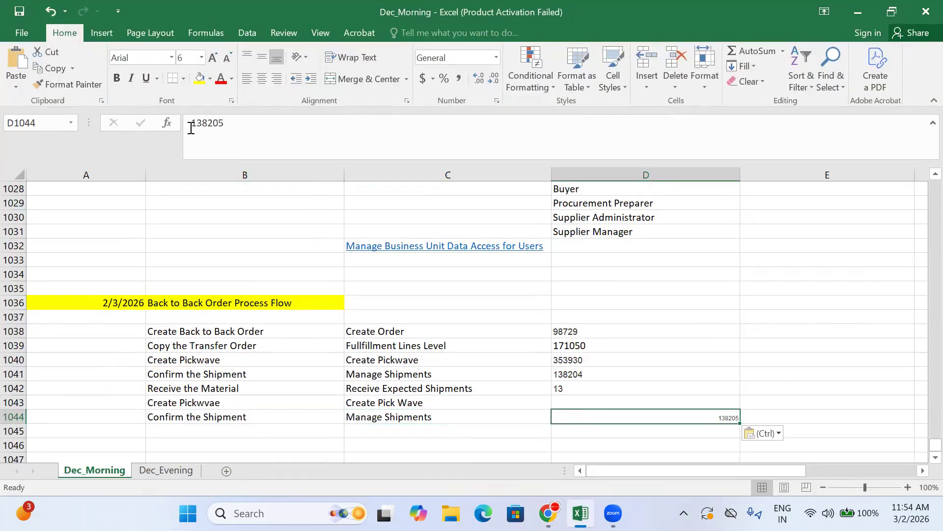
{"action": "left_click", "coordinate": [247, 79]}
{"action": "left_click", "coordinate": [213, 57]}
{"action": "left_click", "coordinate": [213, 57]}
{"action": "left_click", "coordinate": [213, 58]}
{"action": "left_click", "coordinate": [569, 401]}
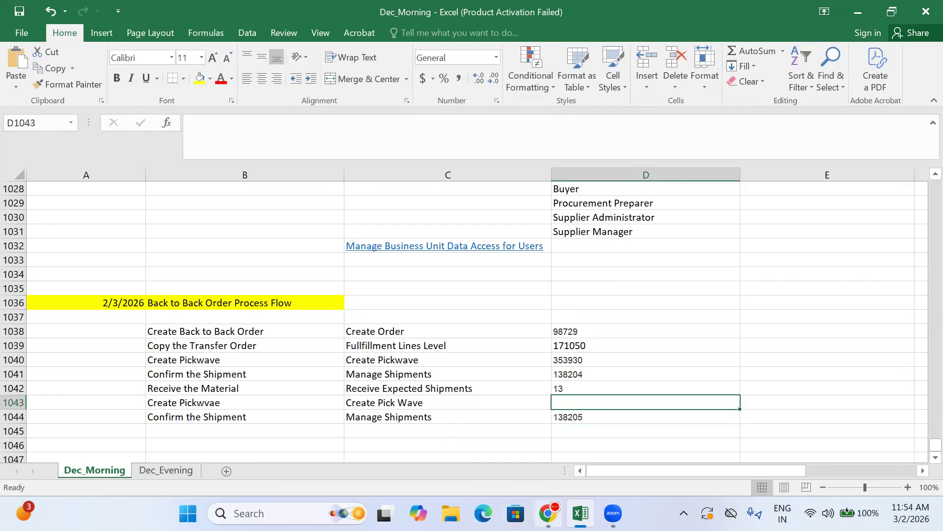
Copy pick wave number 353936 from the pick slip to D1043 in Excel, left-aligned with font size 9
{"action": "key", "text": "alt+Tab"}
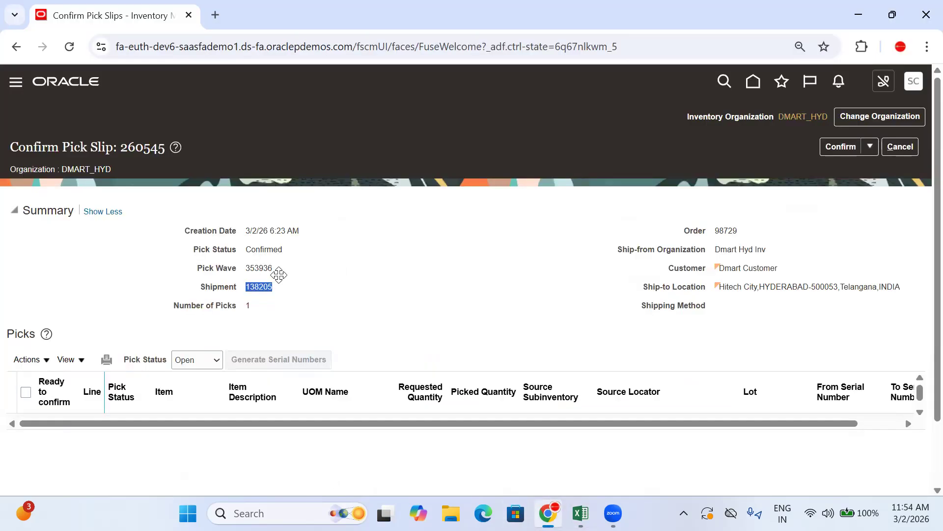
{"action": "double_click", "coordinate": [261, 268]}
{"action": "key", "text": "ctrl+c"}
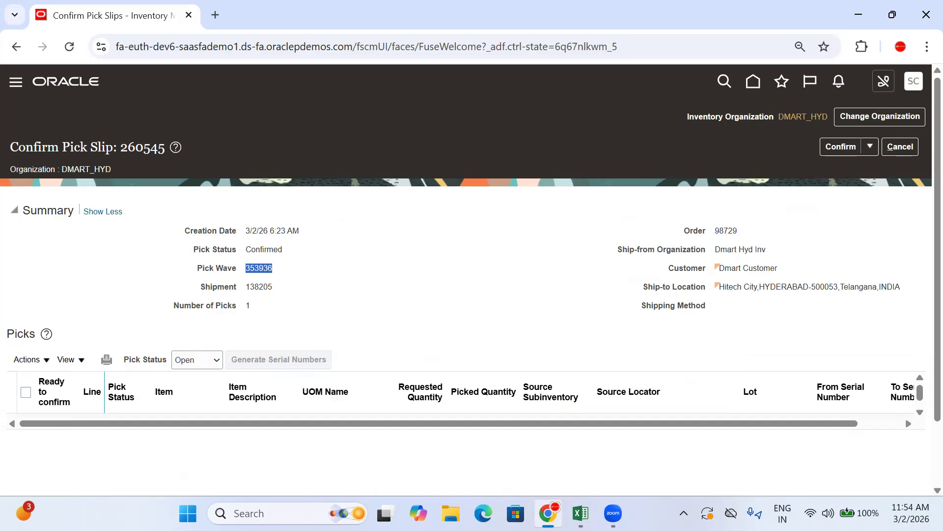
{"action": "key", "text": "alt+Tab"}
{"action": "key", "text": "ctrl+v"}
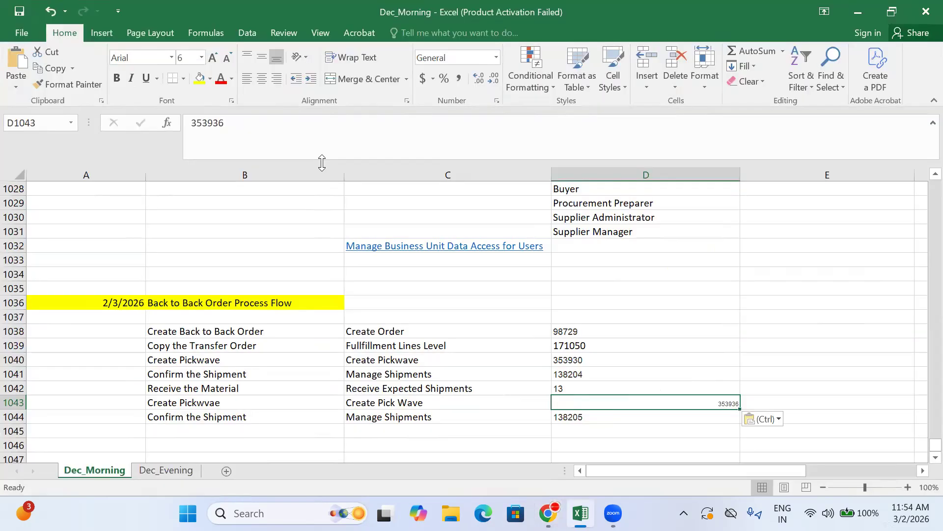
{"action": "left_click", "coordinate": [251, 77]}
{"action": "left_click", "coordinate": [210, 57]}
{"action": "left_click", "coordinate": [211, 57]}
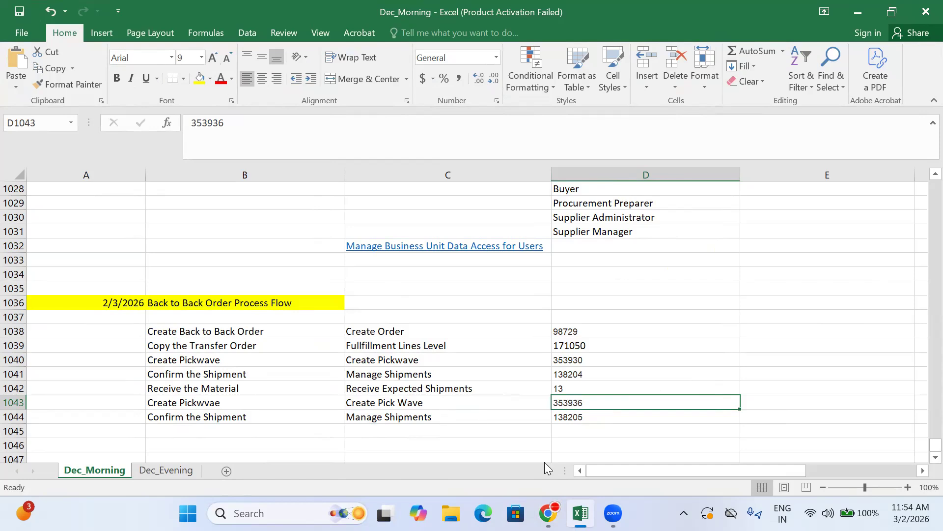
Return to Oracle, leave the pick slip without changes and open Manage Shipments from the Shipments tasks
{"action": "left_click", "coordinate": [548, 513]}
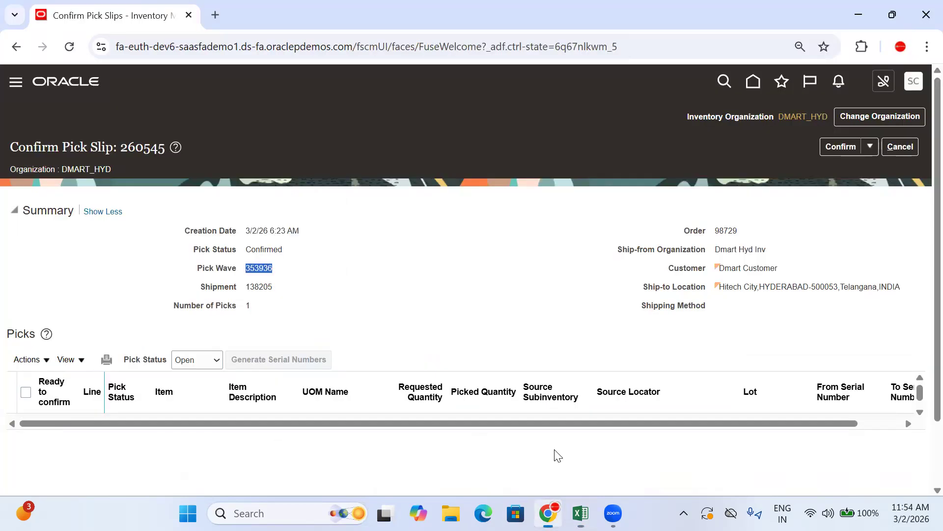
{"action": "left_click", "coordinate": [898, 154]}
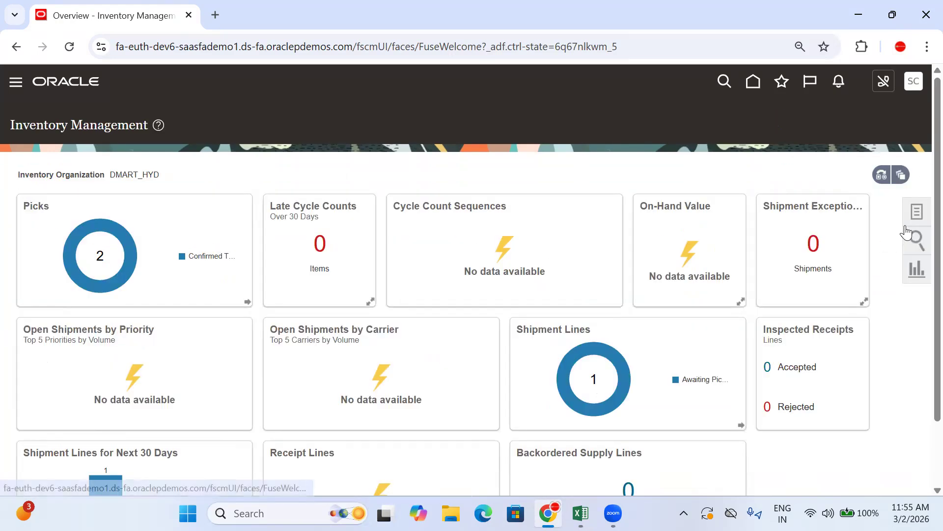
{"action": "left_click", "coordinate": [917, 212]}
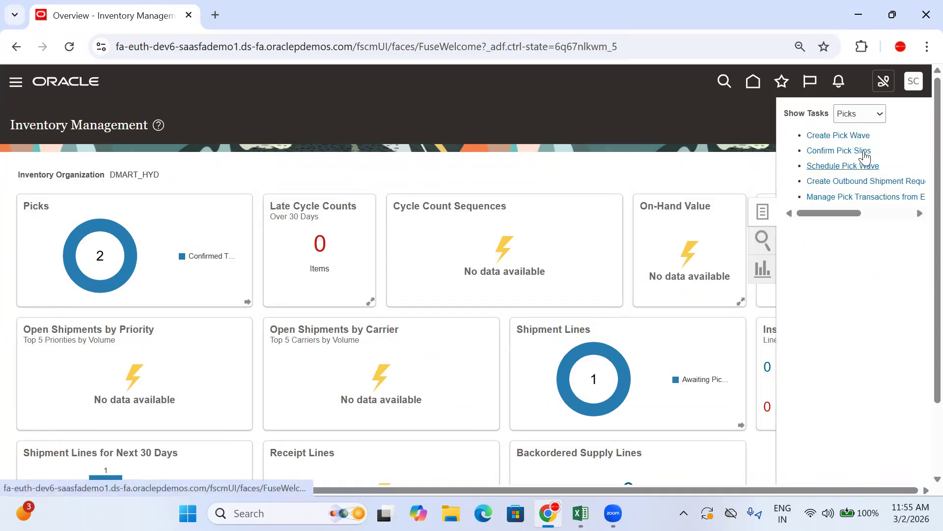
{"action": "left_click", "coordinate": [872, 114]}
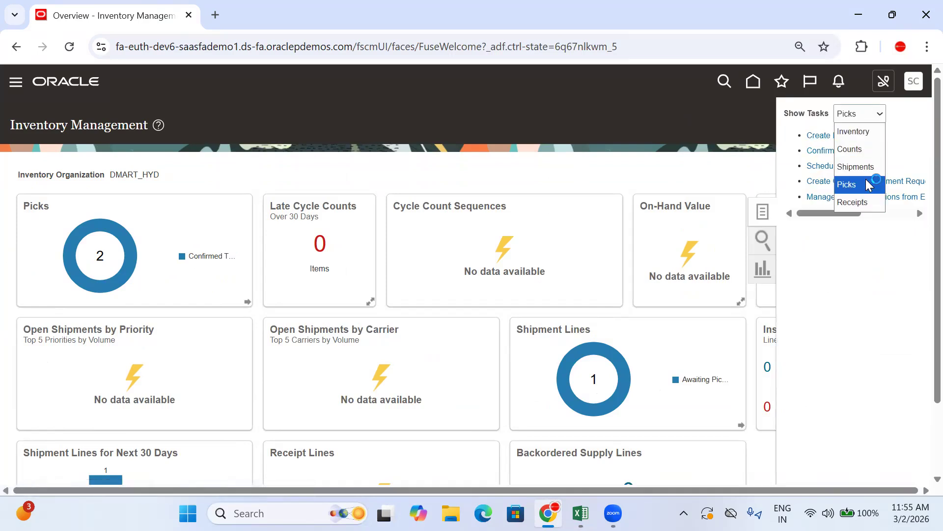
{"action": "left_click", "coordinate": [865, 164]}
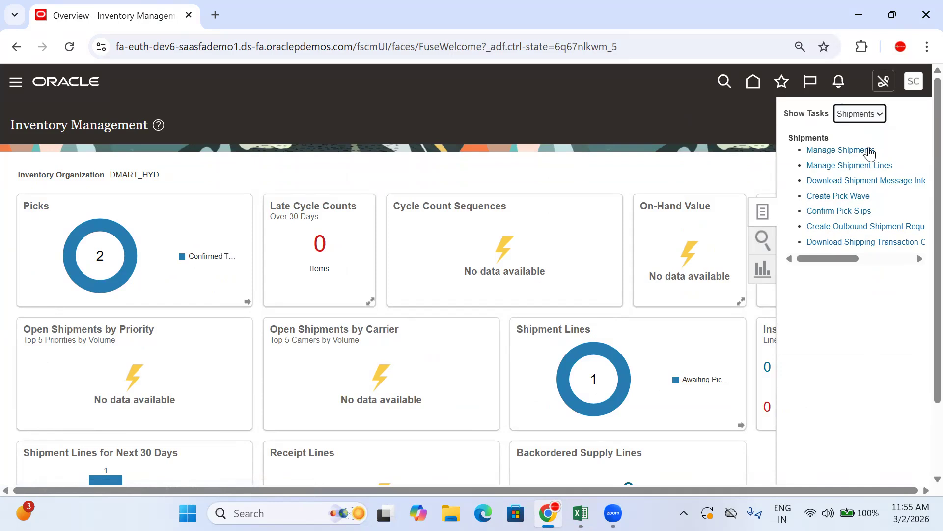
{"action": "left_click", "coordinate": [835, 150]}
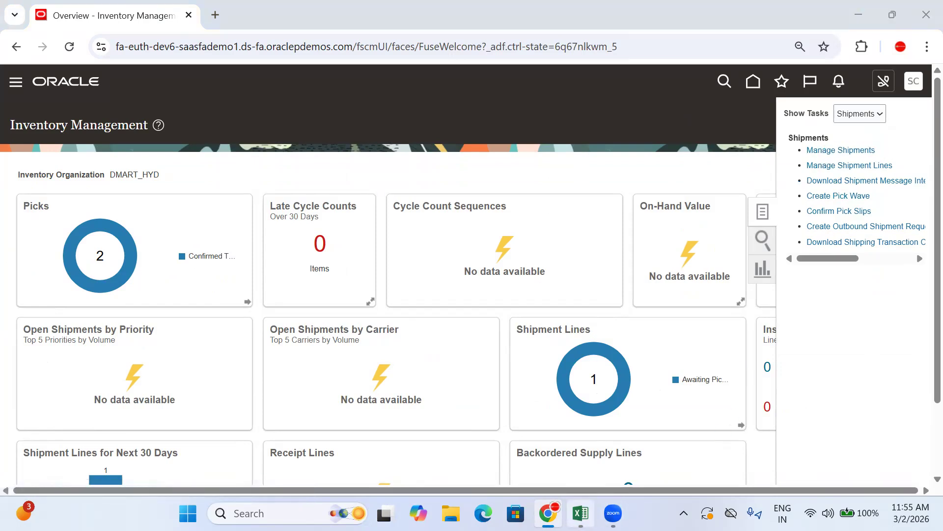
Search Manage Shipments for the shipment number 138205 copied from D1044 in Excel
{"action": "left_click", "coordinate": [581, 513]}
{"action": "left_click", "coordinate": [581, 513]}
{"action": "left_click", "coordinate": [214, 216]}
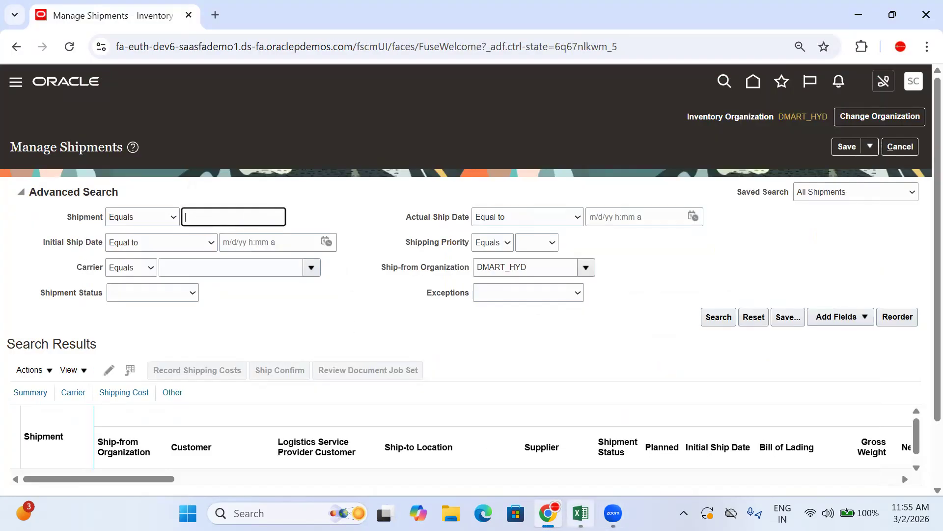
{"action": "left_click", "coordinate": [581, 513]}
{"action": "left_click", "coordinate": [573, 423]}
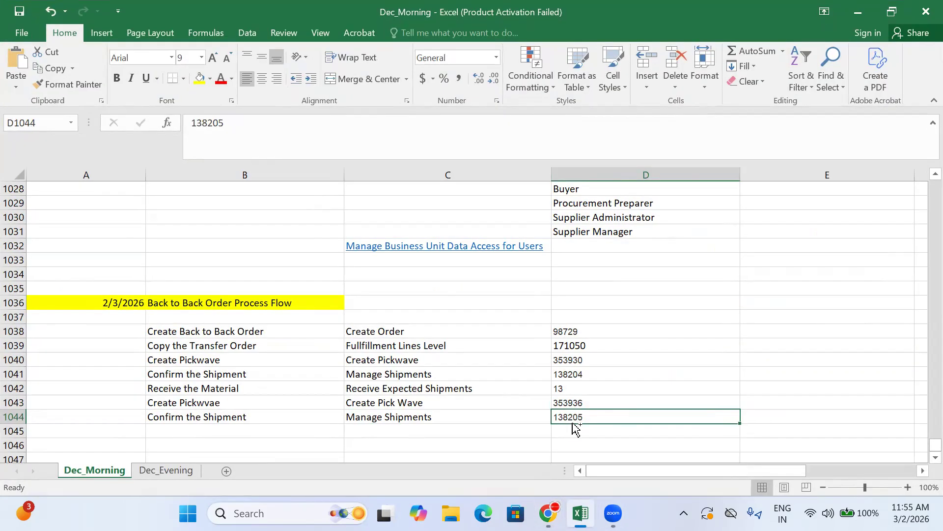
{"action": "key", "text": "ctrl+c"}
{"action": "left_click", "coordinate": [548, 513]}
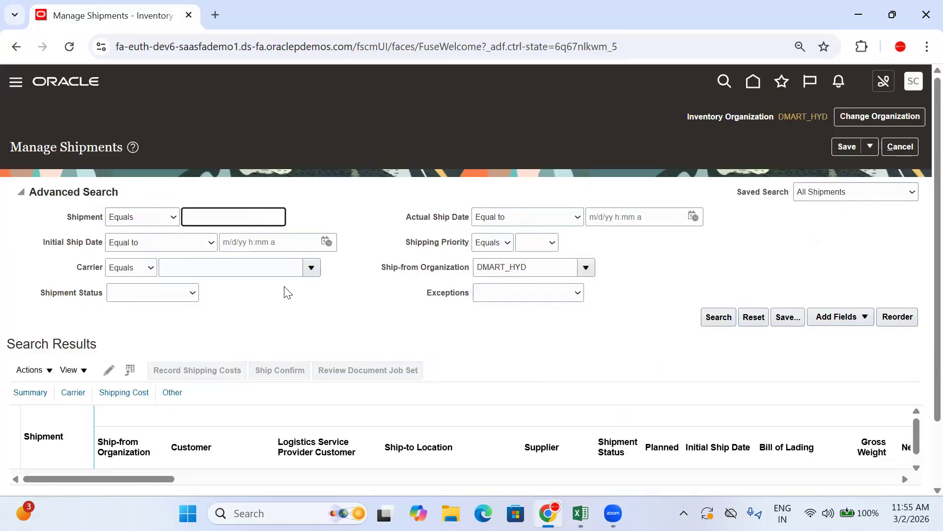
{"action": "key", "text": "ctrl+v"}
{"action": "left_click", "coordinate": [715, 318]}
Open shipment 138205 and review its shipment status and its staged sales order line
{"action": "left_click", "coordinate": [581, 513]}
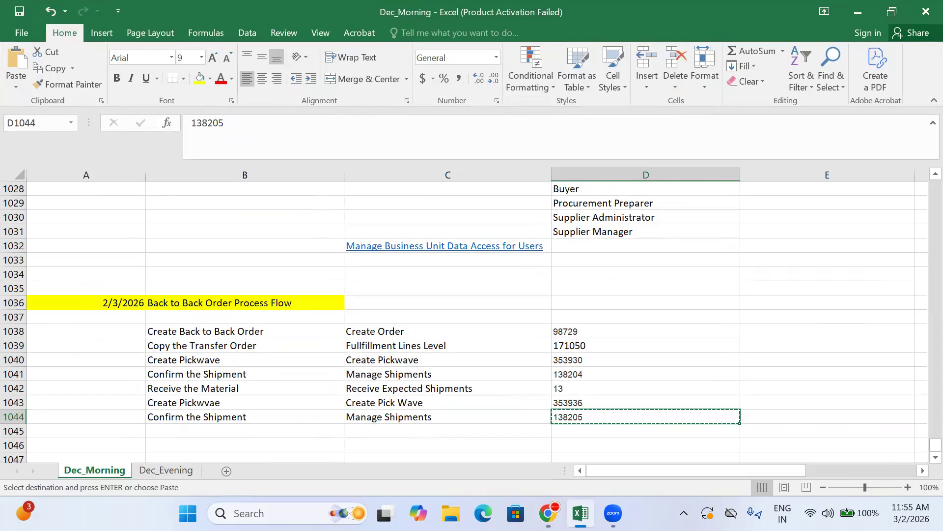
{"action": "left_click", "coordinate": [548, 513]}
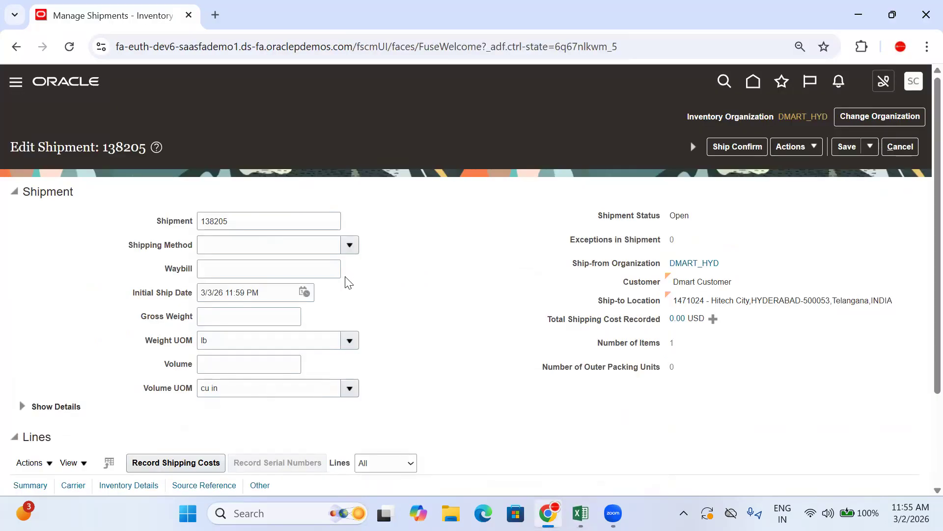
{"action": "scroll", "coordinate": [347, 281], "scroll_direction": "down", "scroll_amount": 3}
{"action": "left_click_drag", "start_coordinate": [692, 97], "coordinate": [669, 108]}
{"action": "left_click", "coordinate": [432, 261]}
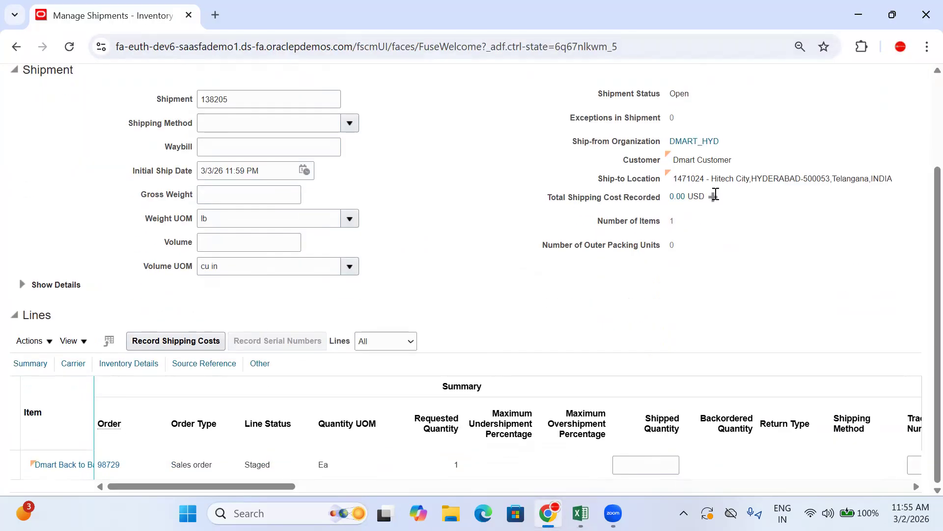
Check the customer on shipment 138205, select its sales order line and ship confirm the shipment despite the undefined weight and volume
{"action": "left_click_drag", "start_coordinate": [741, 167], "coordinate": [669, 161]}
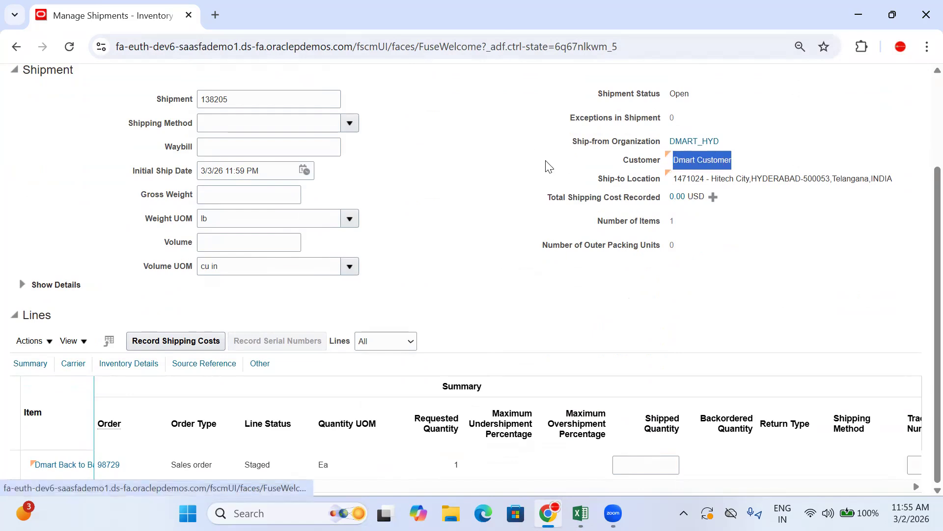
{"action": "left_click", "coordinate": [534, 166]}
{"action": "scroll", "coordinate": [923, 243], "scroll_direction": "up", "scroll_amount": 2}
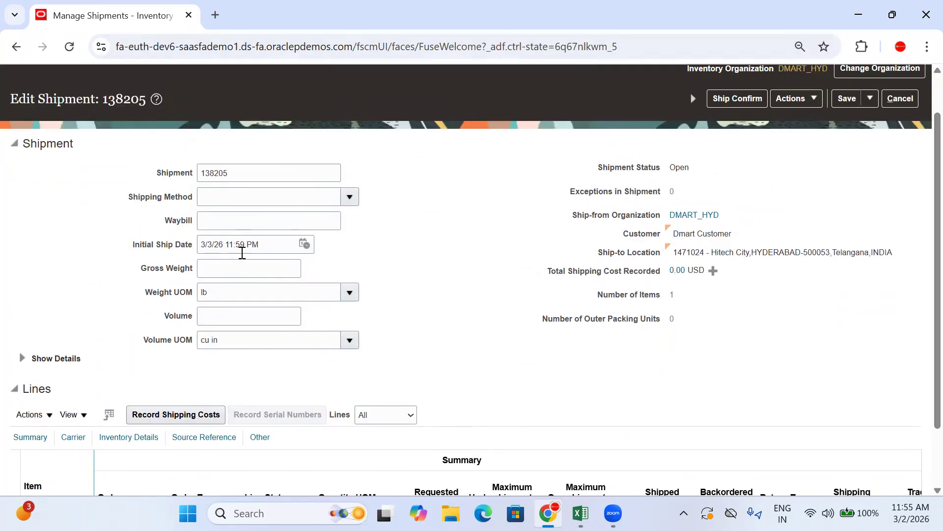
{"action": "scroll", "coordinate": [491, 246], "scroll_direction": "down", "scroll_amount": 2}
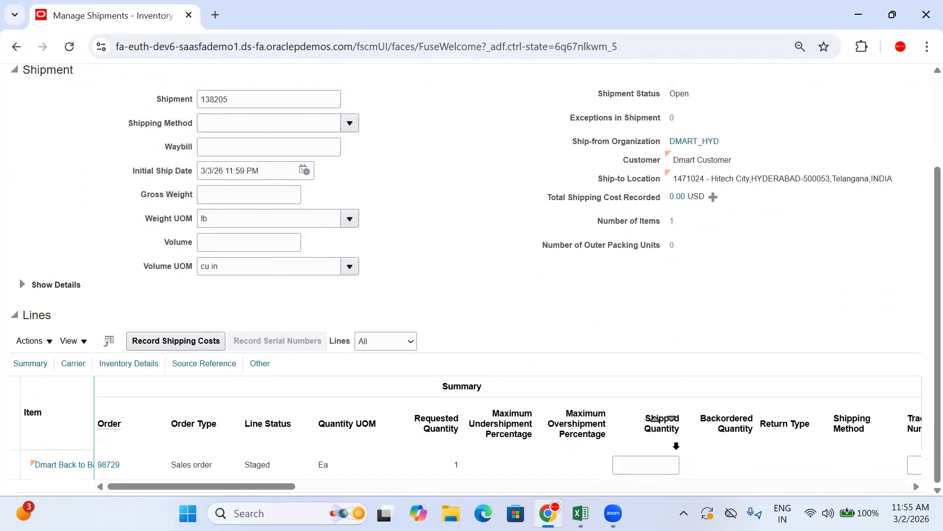
{"action": "left_click", "coordinate": [109, 465]}
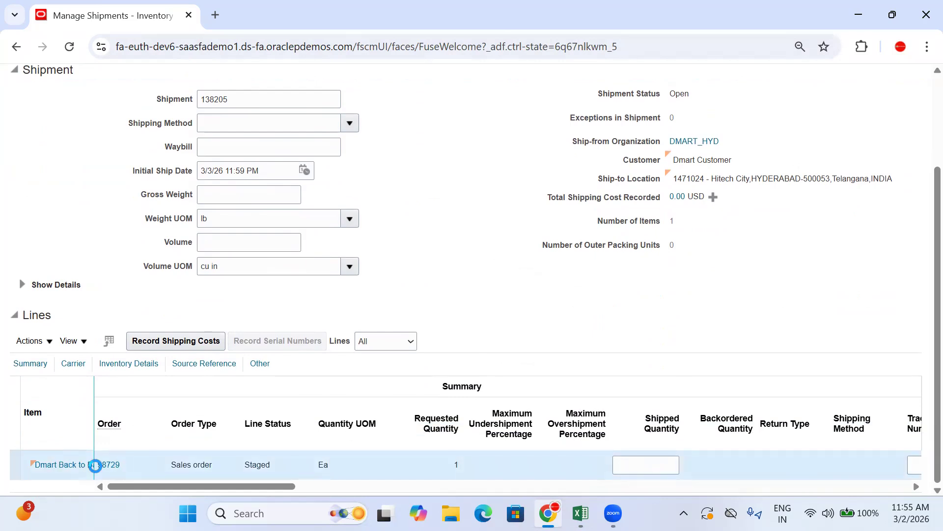
{"action": "scroll", "coordinate": [452, 282], "scroll_direction": "up", "scroll_amount": 3}
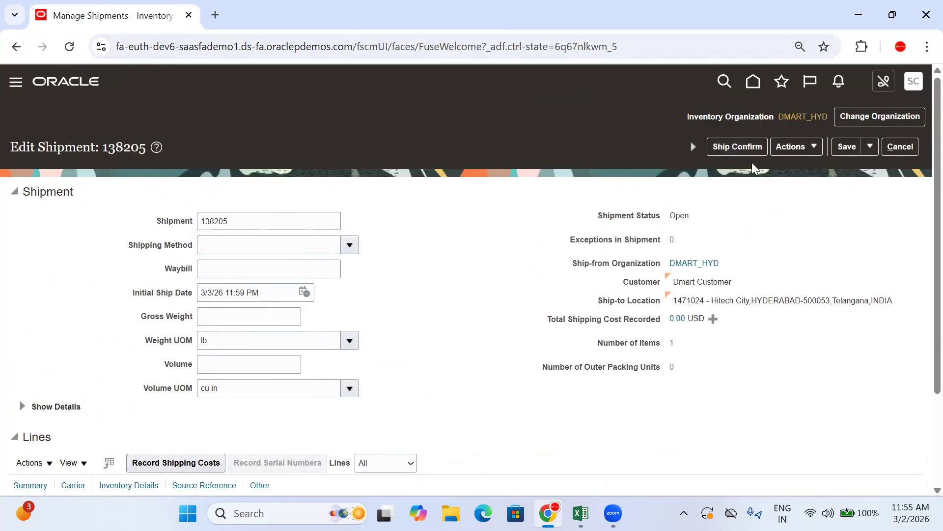
{"action": "left_click", "coordinate": [748, 147]}
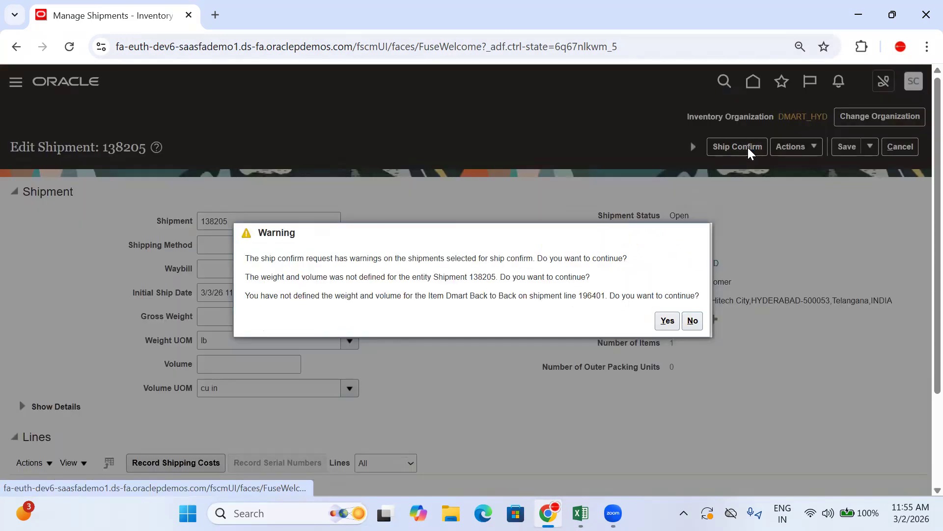
{"action": "left_click", "coordinate": [668, 323]}
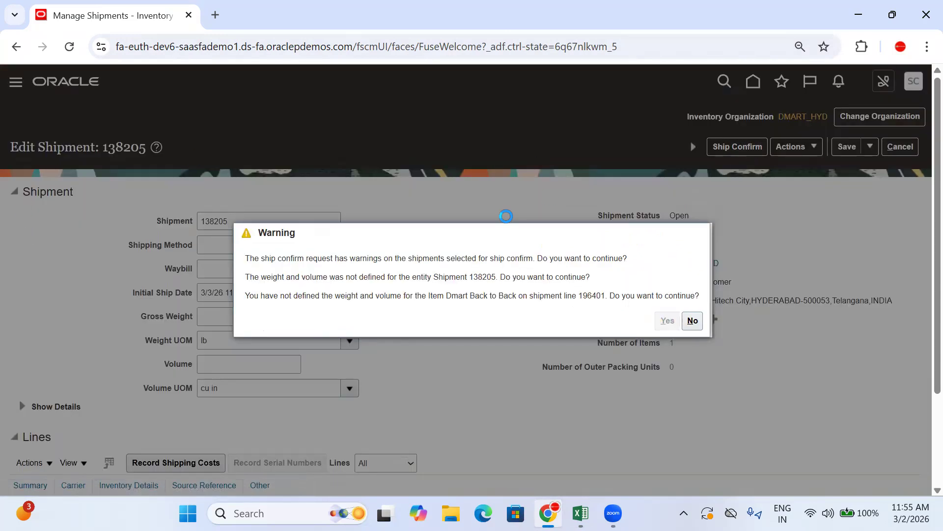
{"action": "left_click", "coordinate": [719, 317]}
Check the shipment status of 138205, save and close the shipment, and save and close Manage Shipments
{"action": "scroll", "coordinate": [374, 330], "scroll_direction": "down", "scroll_amount": 2}
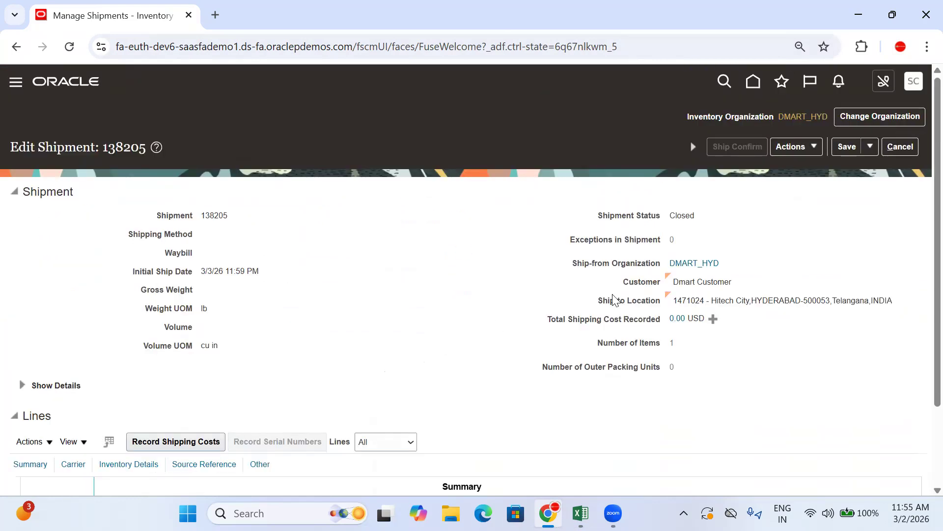
{"action": "left_click_drag", "start_coordinate": [706, 219], "coordinate": [680, 219]}
{"action": "left_click", "coordinate": [452, 241]}
{"action": "left_click", "coordinate": [870, 146]}
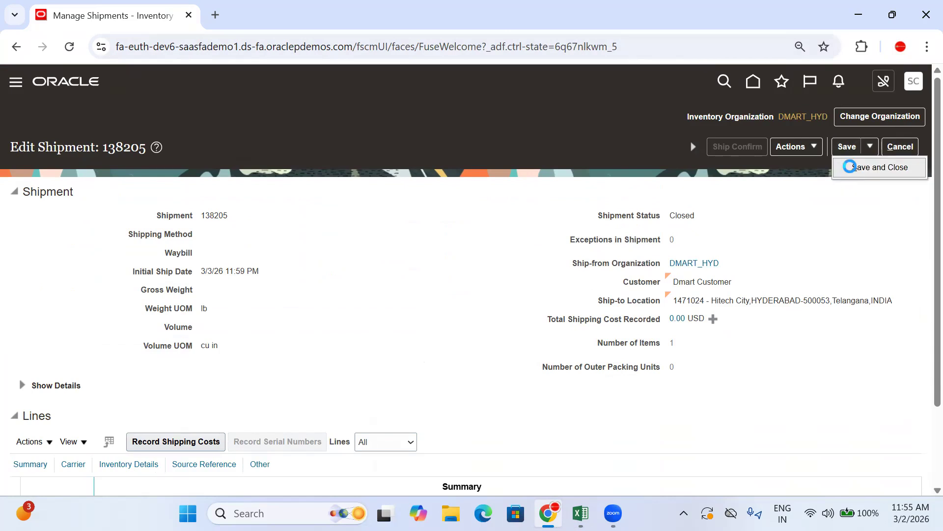
{"action": "left_click", "coordinate": [849, 166]}
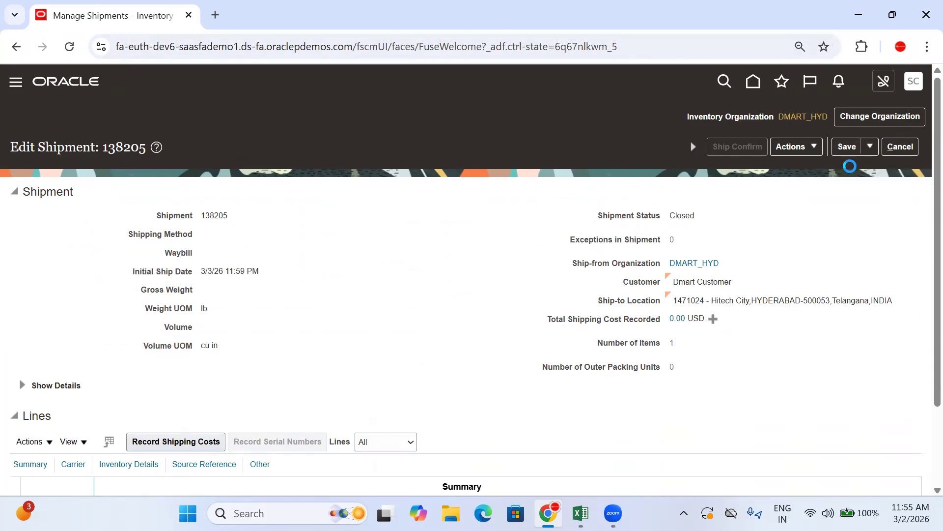
{"action": "left_click", "coordinate": [870, 146]}
{"action": "left_click", "coordinate": [856, 169]}
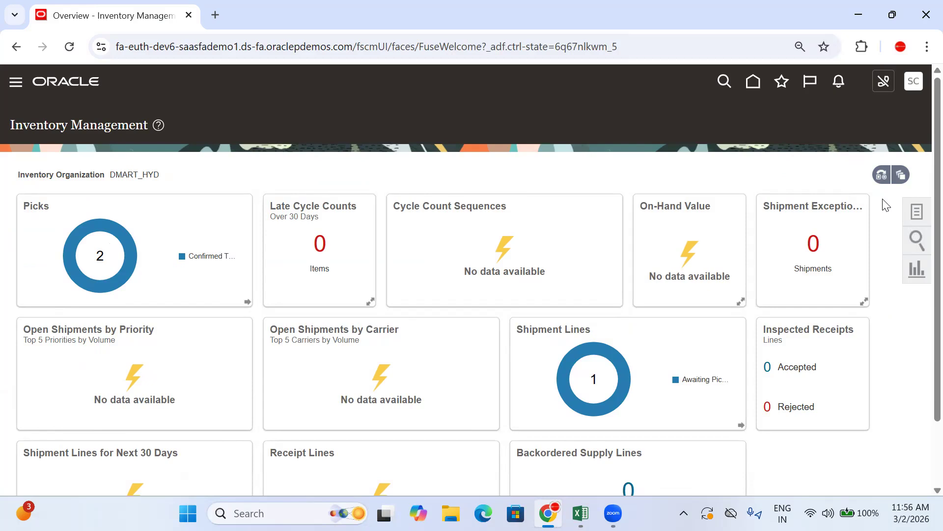
Go to the home page and open the Order Management work area
{"action": "left_click", "coordinate": [754, 84]}
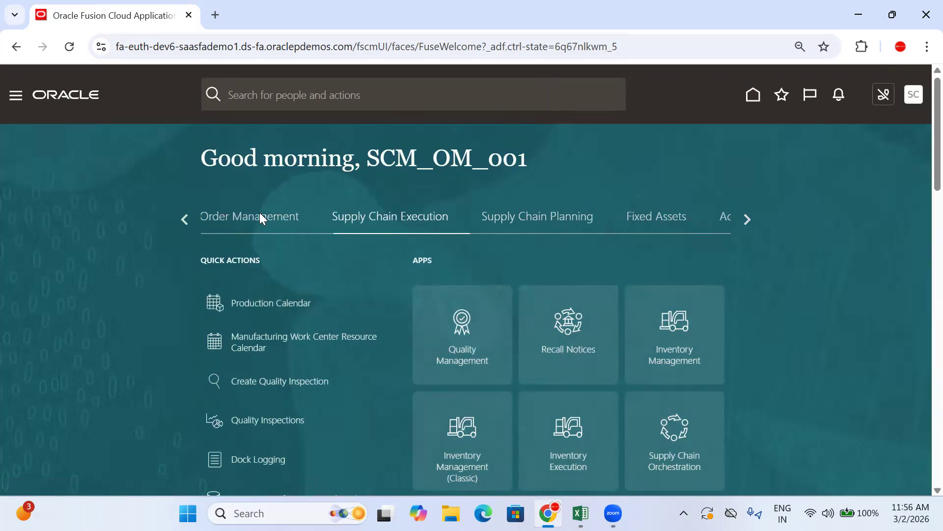
{"action": "left_click", "coordinate": [260, 217]}
{"action": "scroll", "coordinate": [638, 276], "scroll_direction": "down", "scroll_amount": 2}
{"action": "left_click", "coordinate": [462, 390]}
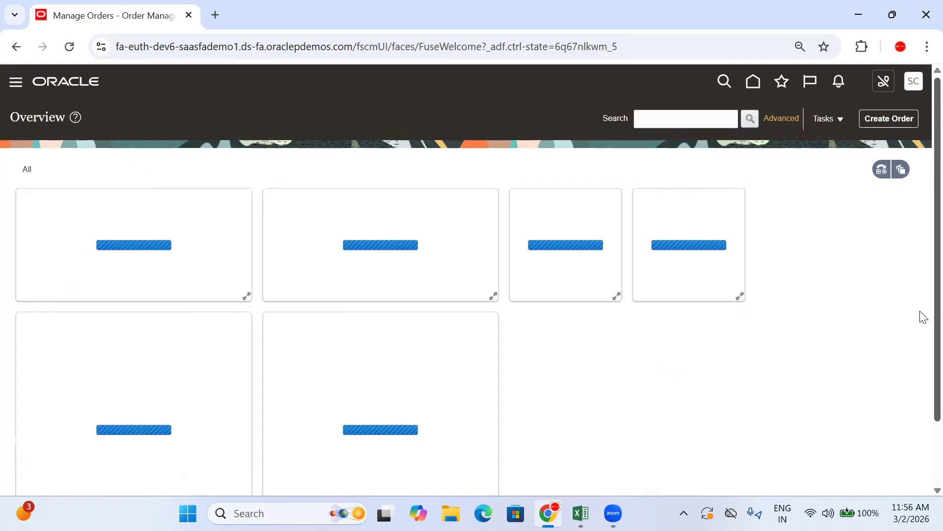
Search Order Management for the sales order number copied from D1038 in Excel
{"action": "left_click", "coordinate": [657, 122]}
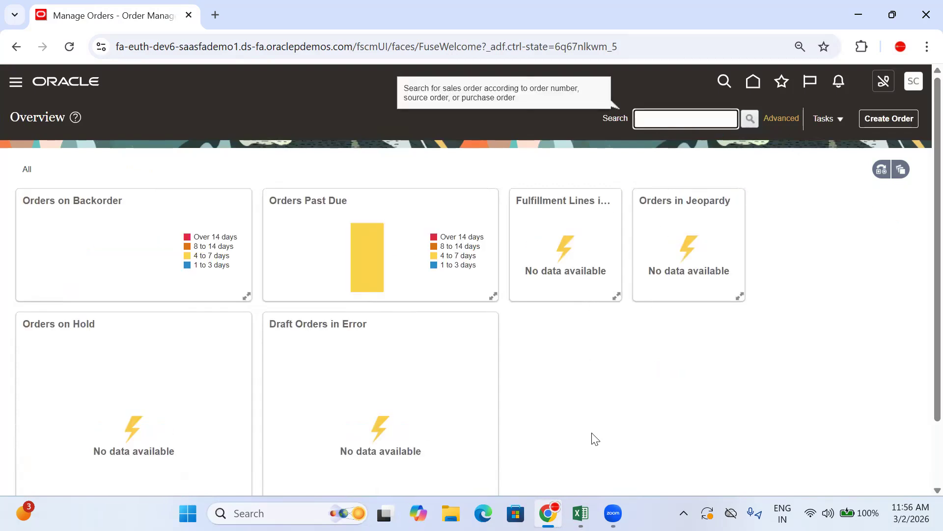
{"action": "left_click", "coordinate": [581, 513]}
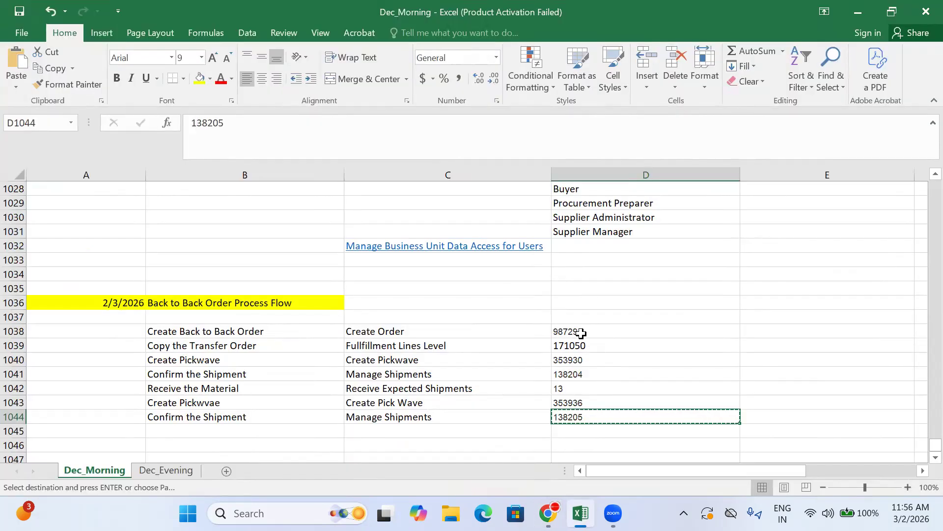
{"action": "left_click", "coordinate": [581, 333]}
{"action": "left_click", "coordinate": [549, 513]}
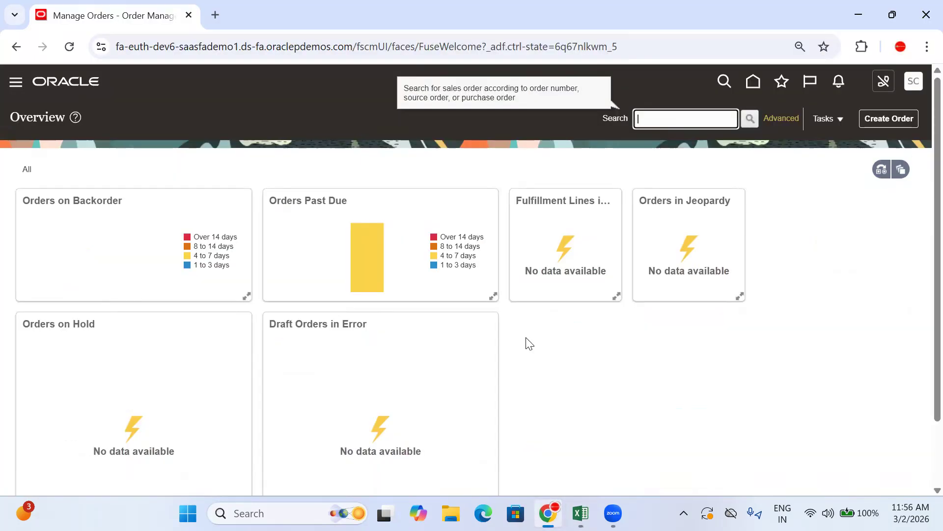
{"action": "type", "text": "98729"}
{"action": "key", "text": "Return"}
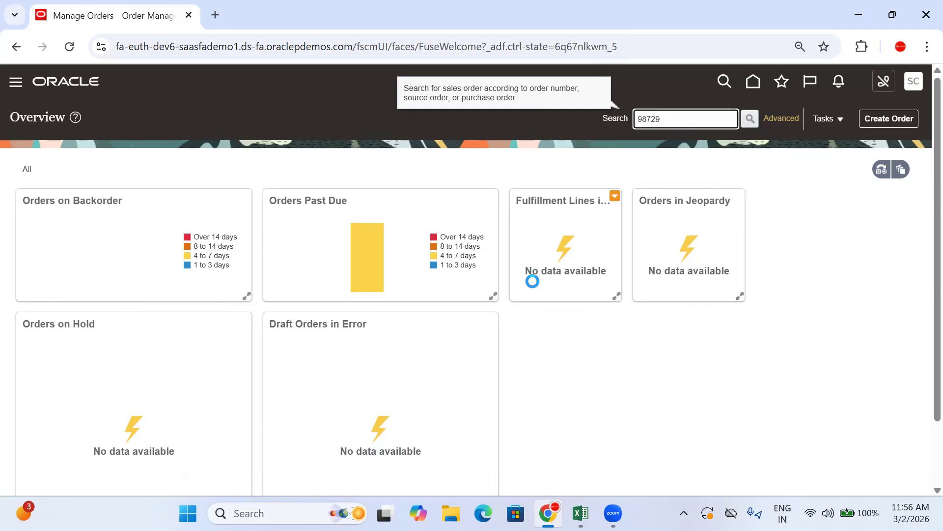
Check the status of the Dmart Back to Back order line and switch the order to the fulfillment view
{"action": "scroll", "coordinate": [533, 287], "scroll_direction": "down", "scroll_amount": 3}
{"action": "left_click", "coordinate": [354, 384]}
{"action": "double_click", "coordinate": [353, 385]}
{"action": "scroll", "coordinate": [808, 194], "scroll_direction": "up", "scroll_amount": 2}
{"action": "left_click", "coordinate": [817, 119]}
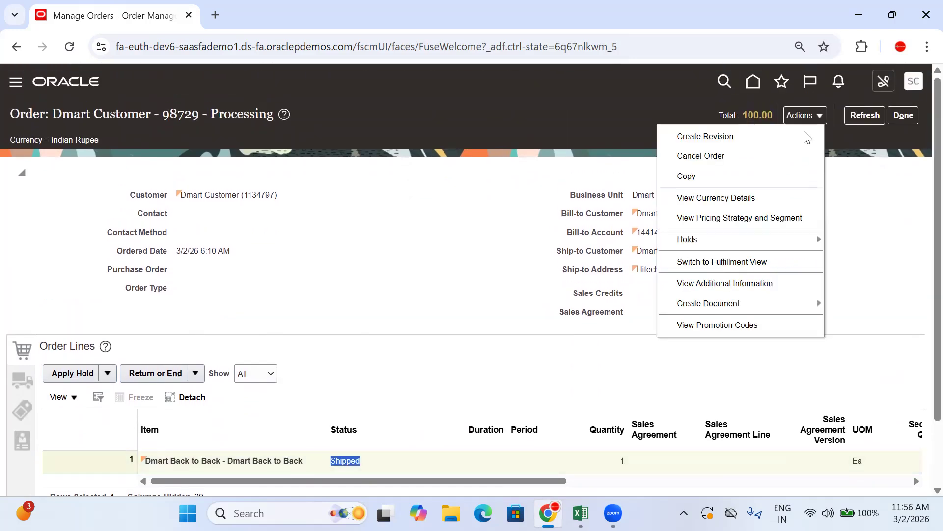
{"action": "left_click", "coordinate": [729, 262]}
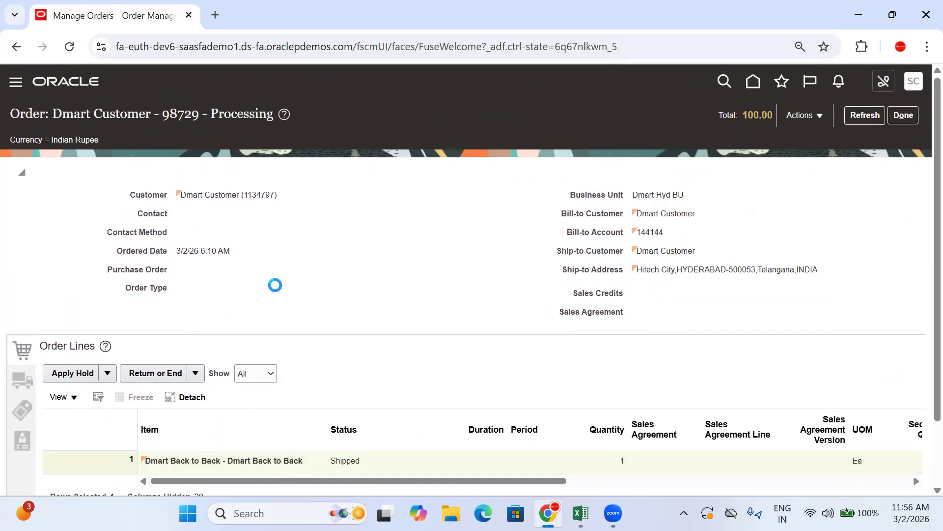
Open the back-to-back supply order from the fulfillment line's supply details and open the transfer order of supply line 1.1
{"action": "scroll", "coordinate": [236, 275], "scroll_direction": "down", "scroll_amount": 10}
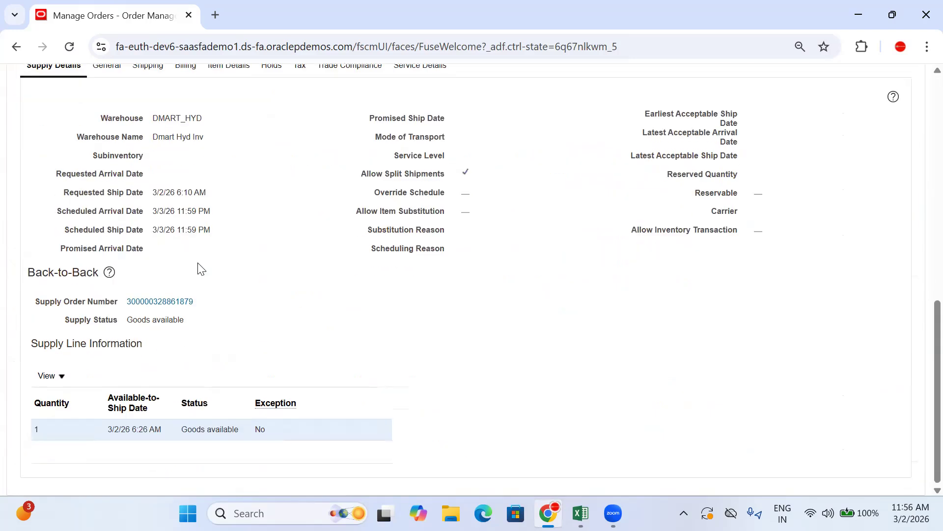
{"action": "scroll", "coordinate": [187, 258], "scroll_direction": "up", "scroll_amount": 6}
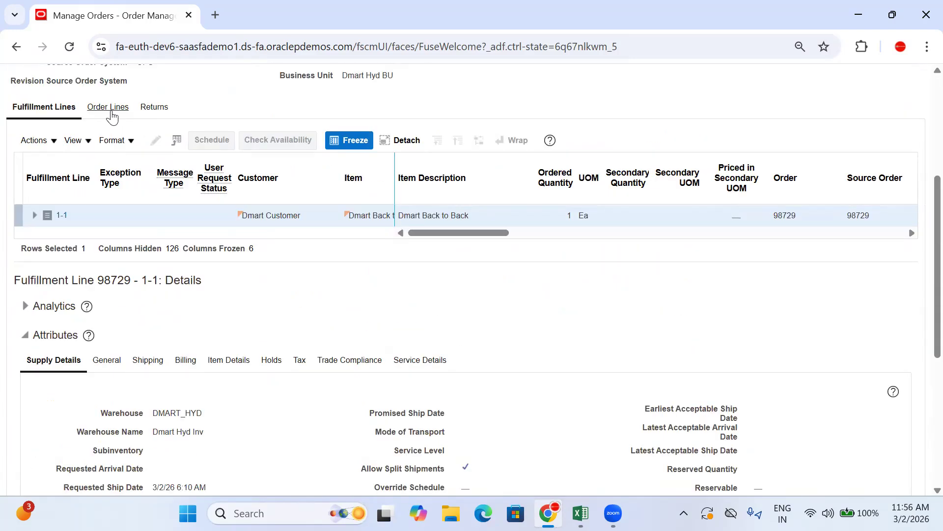
{"action": "scroll", "coordinate": [159, 384], "scroll_direction": "down", "scroll_amount": 6}
{"action": "left_click", "coordinate": [161, 301]}
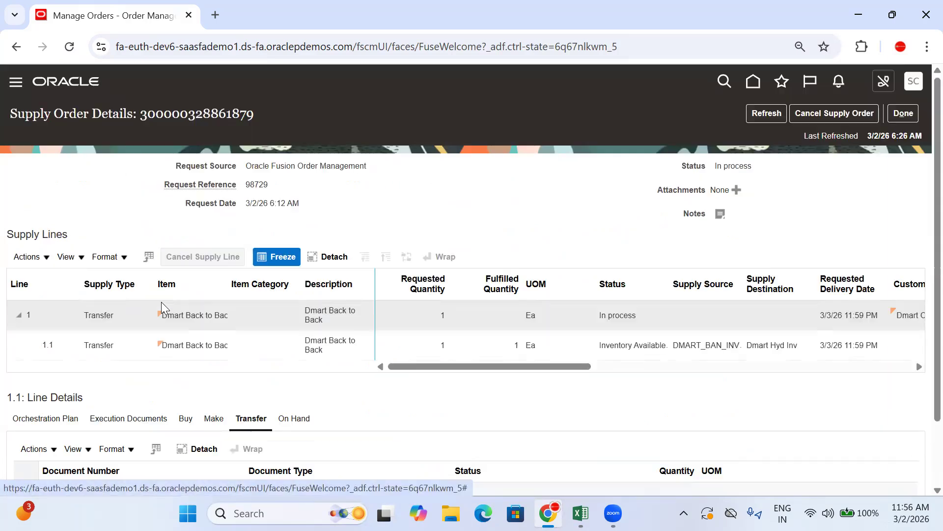
{"action": "scroll", "coordinate": [495, 265], "scroll_direction": "down", "scroll_amount": 2}
{"action": "left_click", "coordinate": [594, 270]}
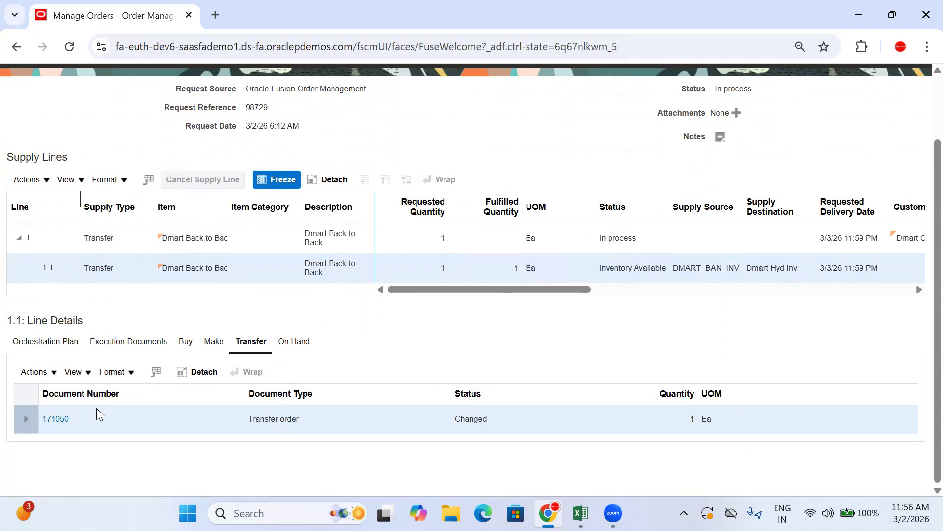
{"action": "left_click", "coordinate": [59, 419]}
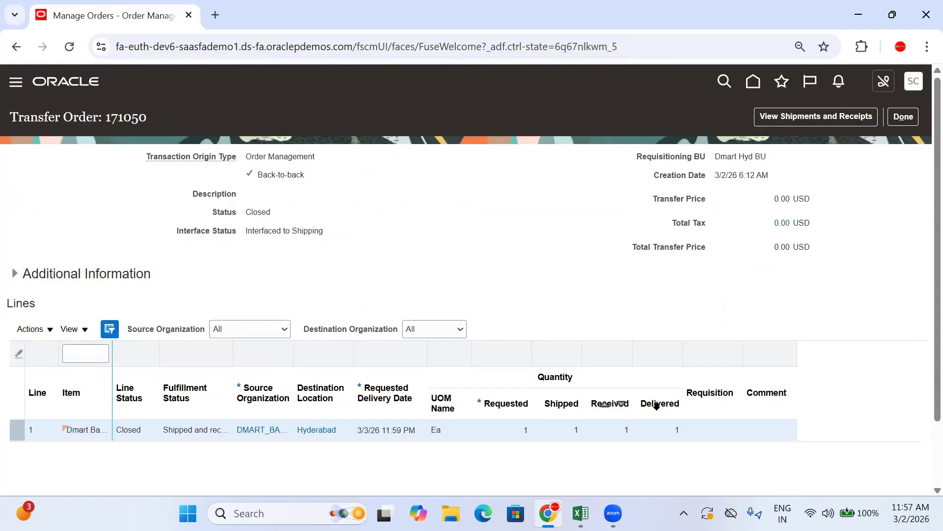
Leave the transfer order, check the status of supply line 1.1 and return to the sales order
{"action": "left_click", "coordinate": [911, 118]}
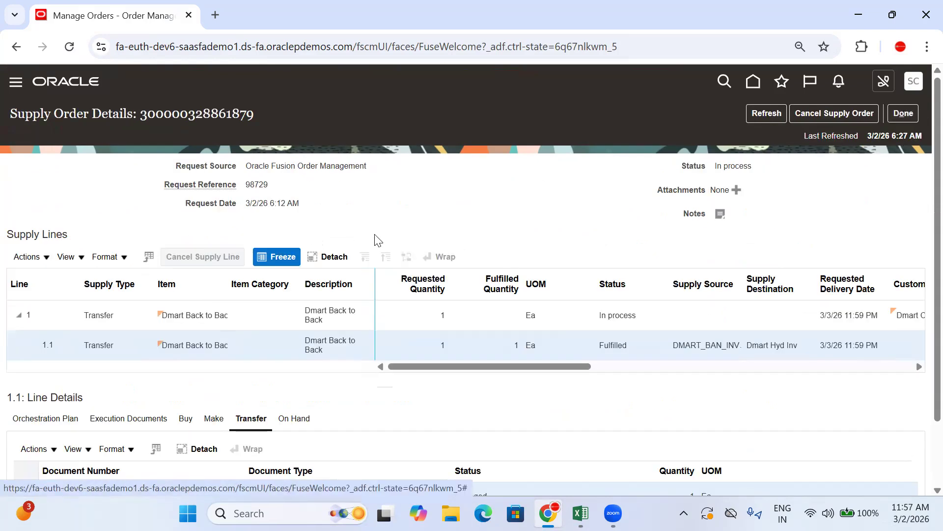
{"action": "scroll", "coordinate": [374, 238], "scroll_direction": "down", "scroll_amount": 2}
{"action": "left_click_drag", "start_coordinate": [647, 270], "coordinate": [596, 273]}
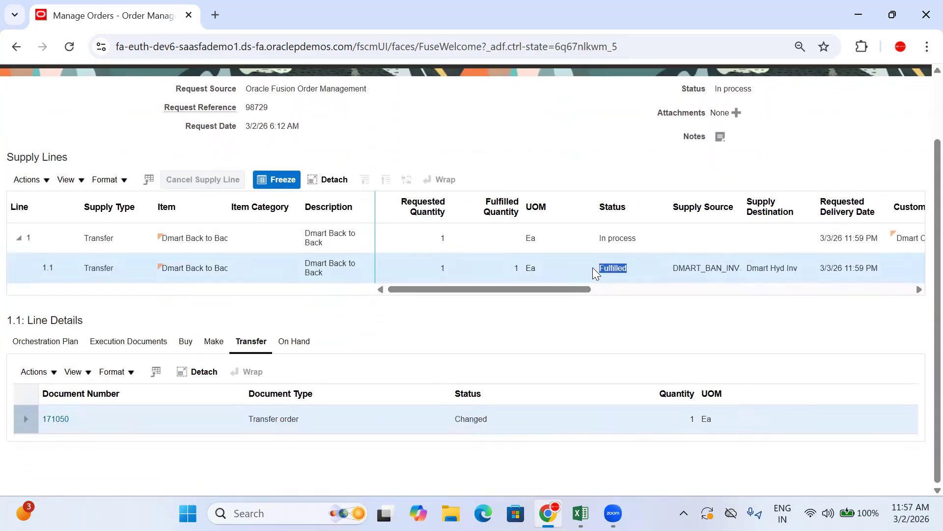
{"action": "scroll", "coordinate": [611, 320], "scroll_direction": "up", "scroll_amount": 2}
{"action": "left_click", "coordinate": [907, 113]}
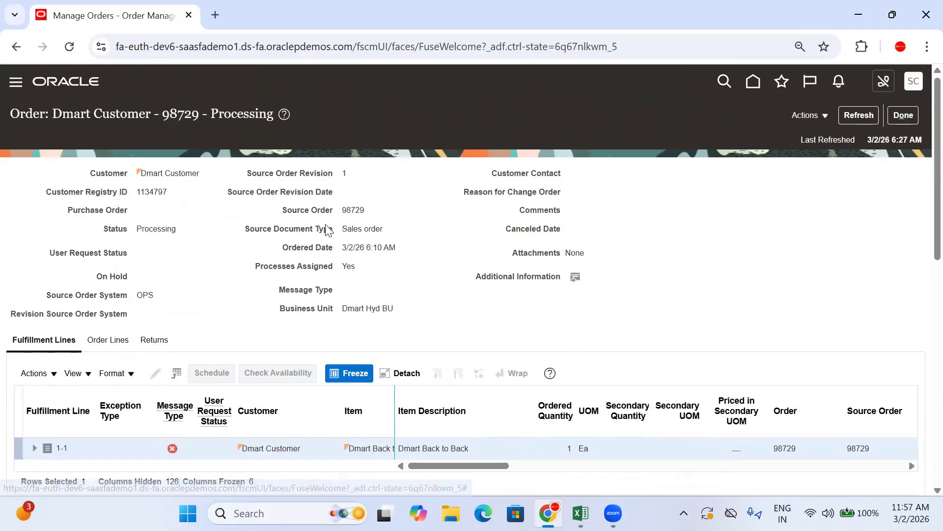
Look at the order lines, return to the fulfillment lines and open the orchestration process of line 1-1
{"action": "scroll", "coordinate": [274, 245], "scroll_direction": "down", "scroll_amount": 5}
{"action": "left_click", "coordinate": [121, 121]}
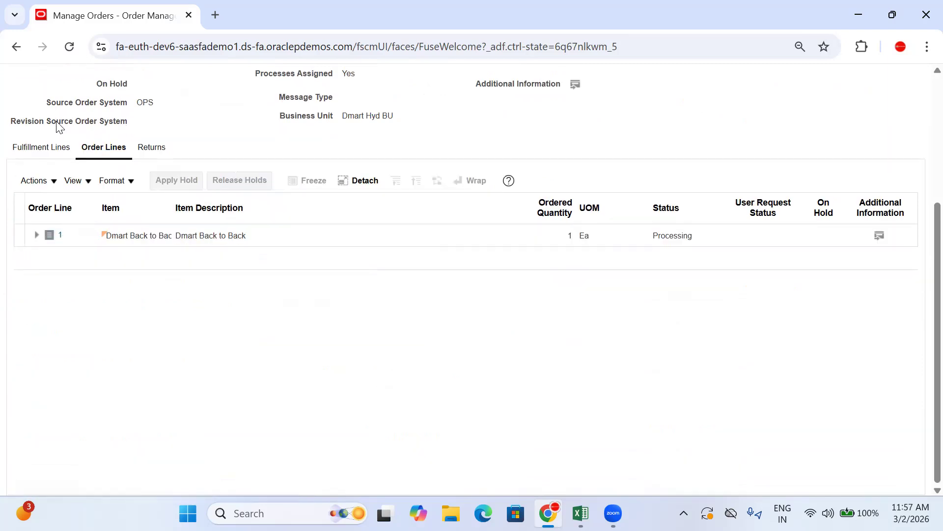
{"action": "left_click", "coordinate": [62, 157]}
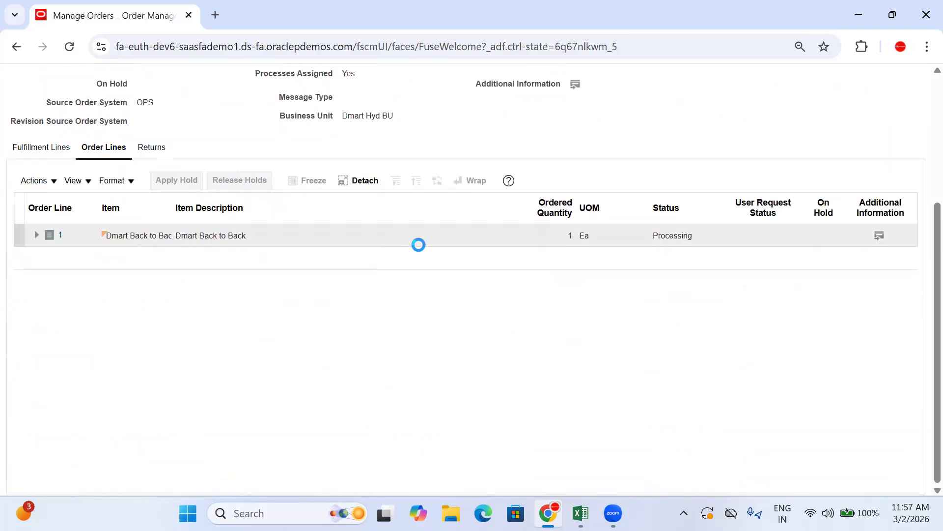
{"action": "left_click_drag", "start_coordinate": [497, 276], "coordinate": [604, 275]}
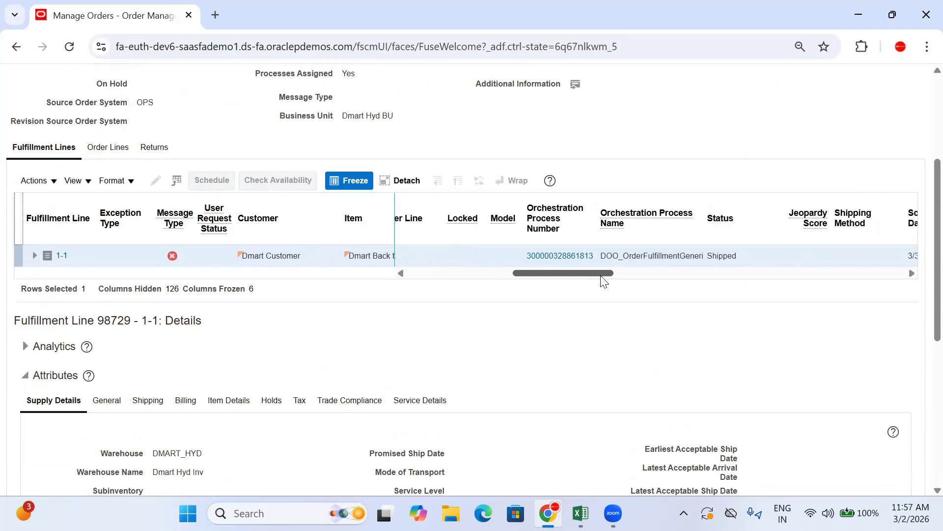
{"action": "left_click", "coordinate": [587, 256]}
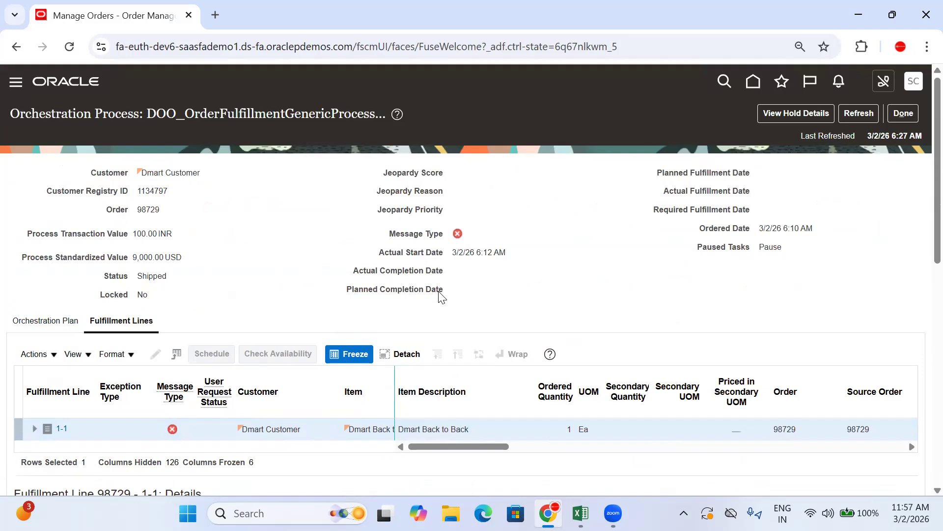
Examine the shipping and Invoice tasks in the orchestration plan, refresh the process and close it
{"action": "scroll", "coordinate": [167, 310], "scroll_direction": "down", "scroll_amount": 10}
{"action": "scroll", "coordinate": [103, 184], "scroll_direction": "up", "scroll_amount": 7}
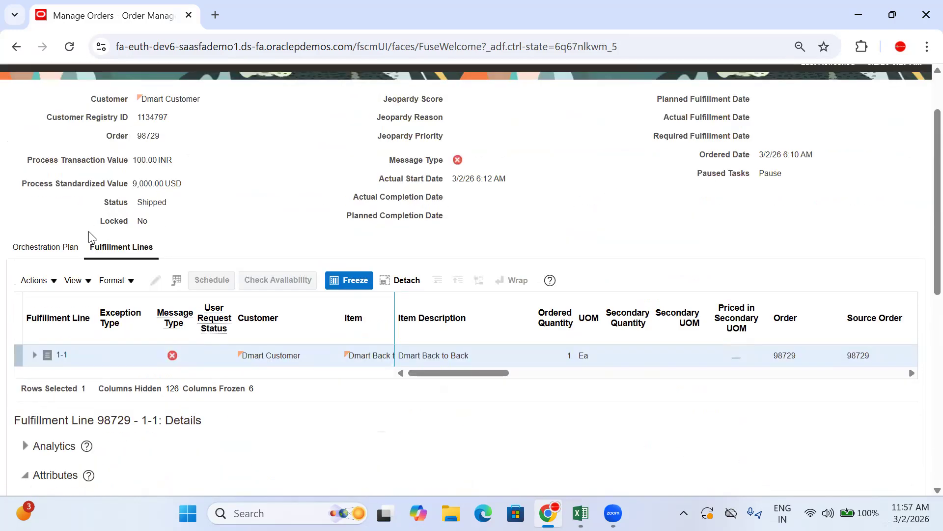
{"action": "left_click", "coordinate": [68, 247]}
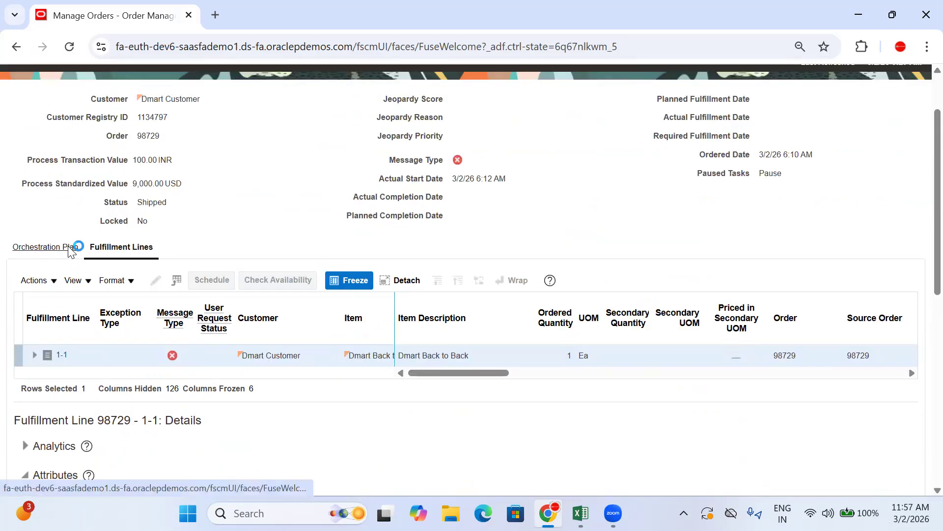
{"action": "scroll", "coordinate": [160, 282], "scroll_direction": "down", "scroll_amount": 5}
{"action": "left_click", "coordinate": [198, 188]}
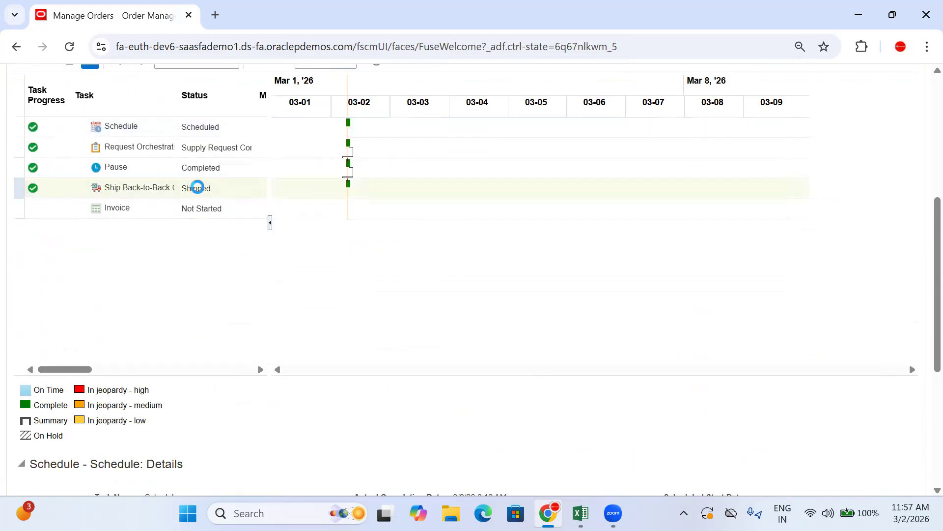
{"action": "left_click", "coordinate": [164, 209]}
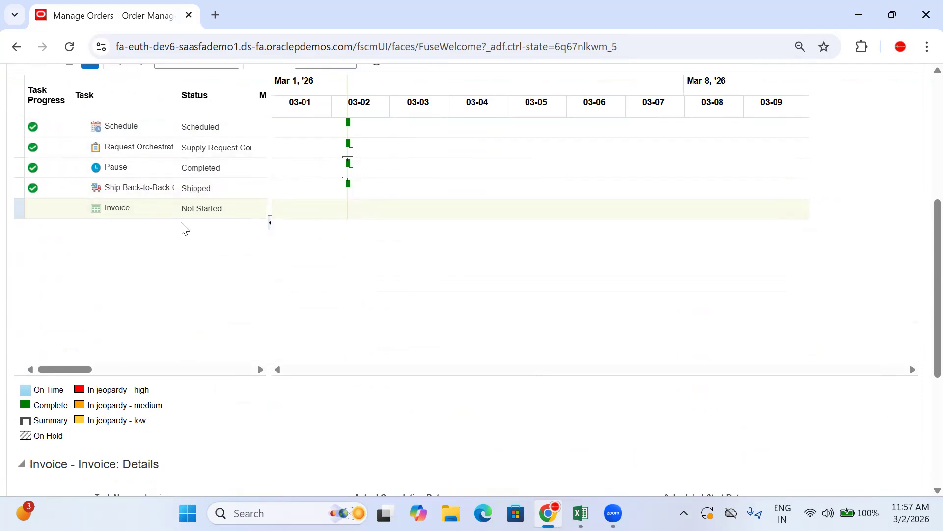
{"action": "scroll", "coordinate": [772, 140], "scroll_direction": "up", "scroll_amount": 6}
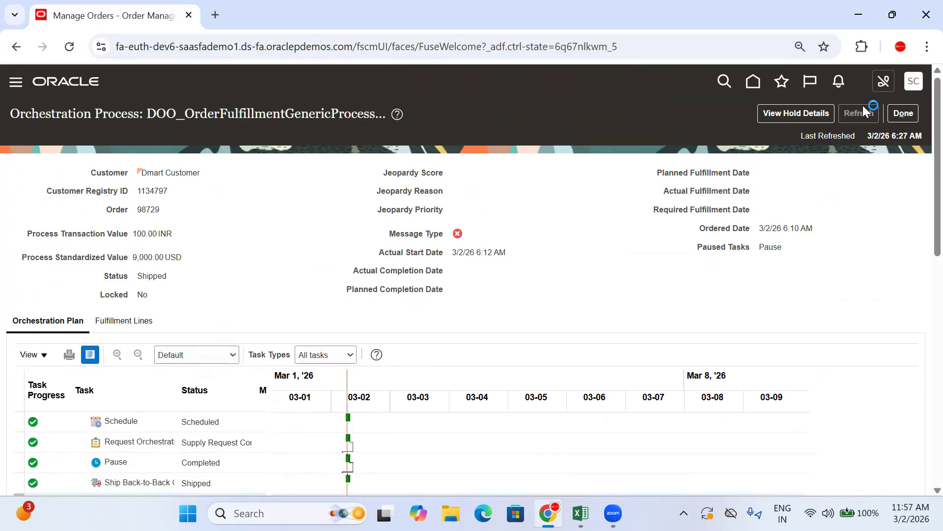
{"action": "left_click", "coordinate": [907, 114]}
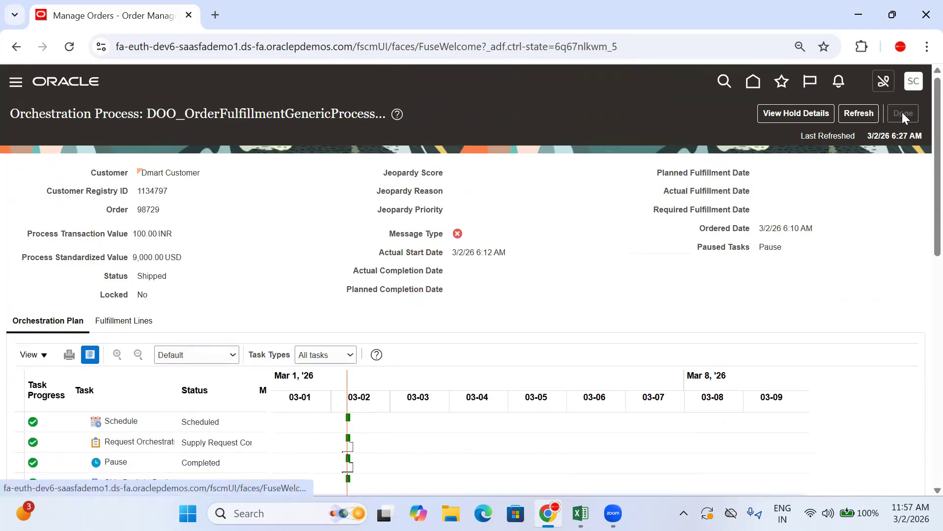